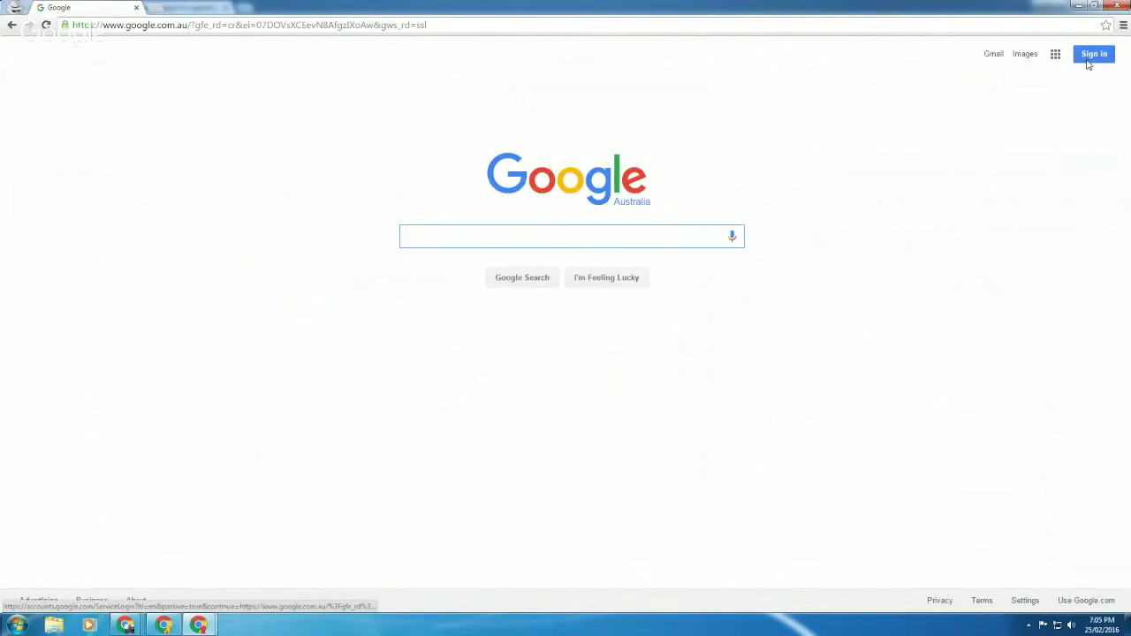
Show the Google Account sign-in page, and switch to the browser window that is already signed in
{"action": "left_click", "coordinate": [1089, 63]}
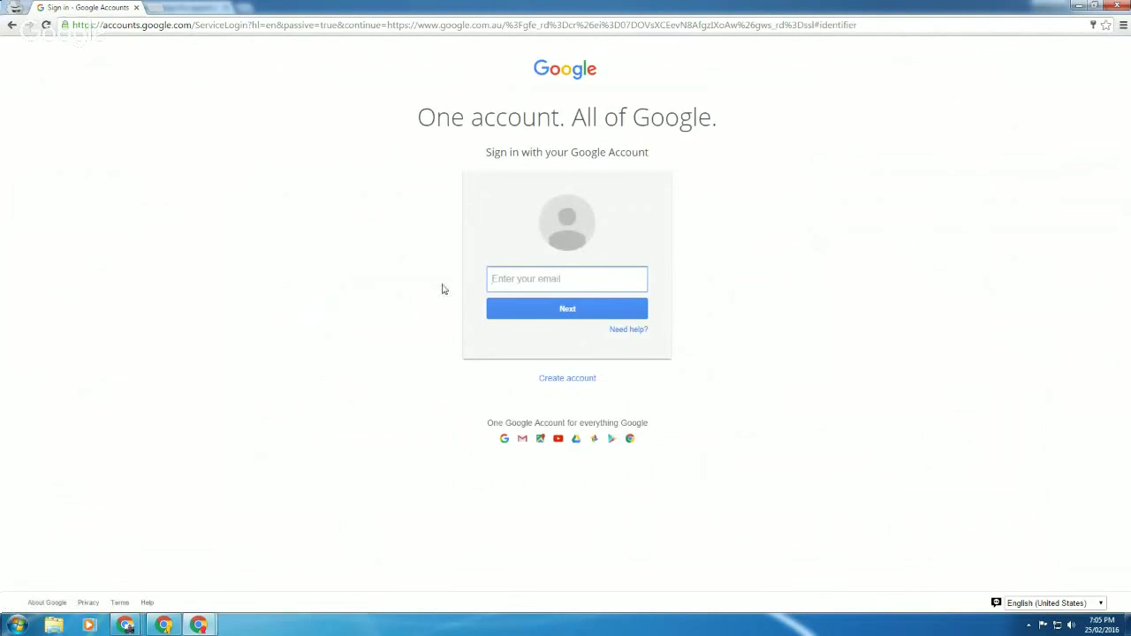
{"action": "mouse_move", "coordinate": [198, 624]}
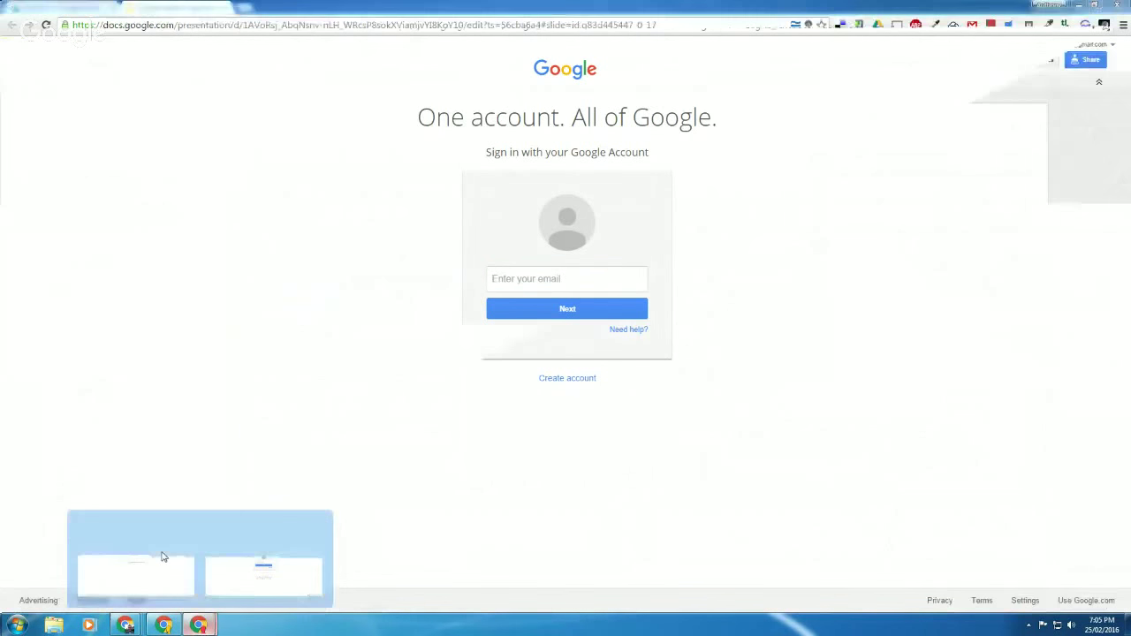
{"action": "left_click", "coordinate": [162, 555]}
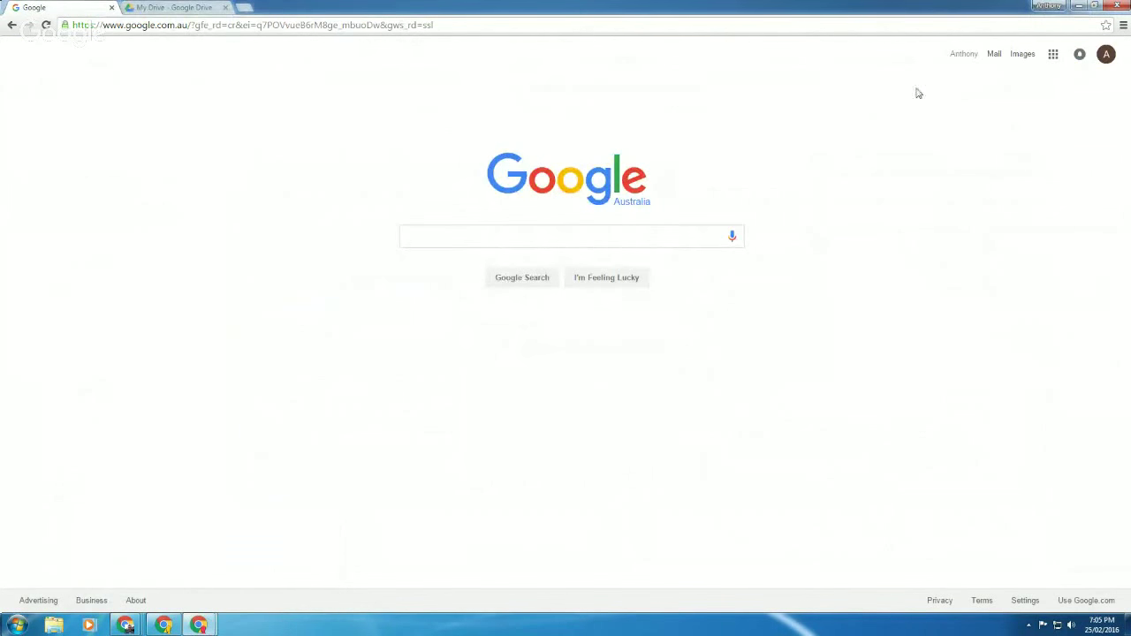
Open Google Drive from the Google apps and expand the My Drive folder tree
{"action": "left_click", "coordinate": [1053, 54]}
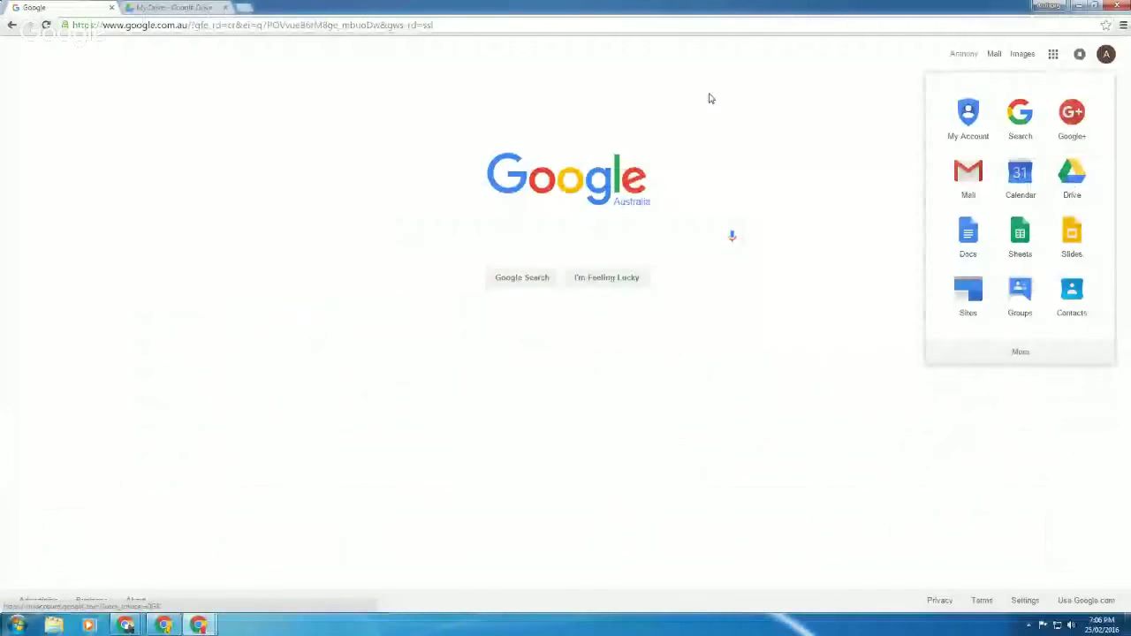
{"action": "left_click", "coordinate": [1071, 181]}
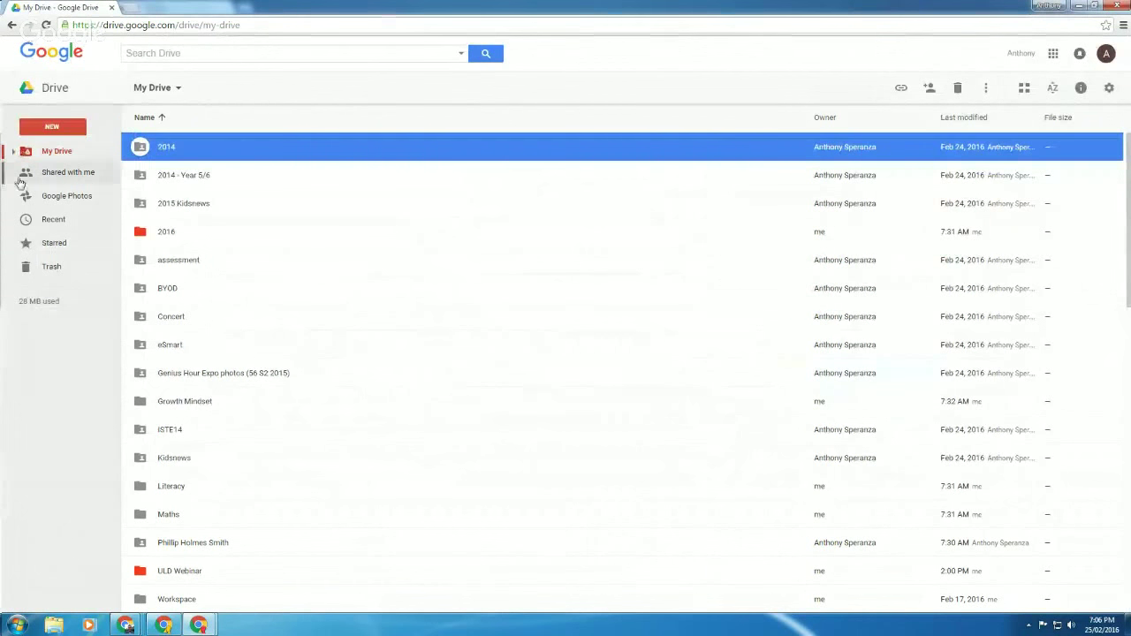
{"action": "left_click", "coordinate": [13, 153]}
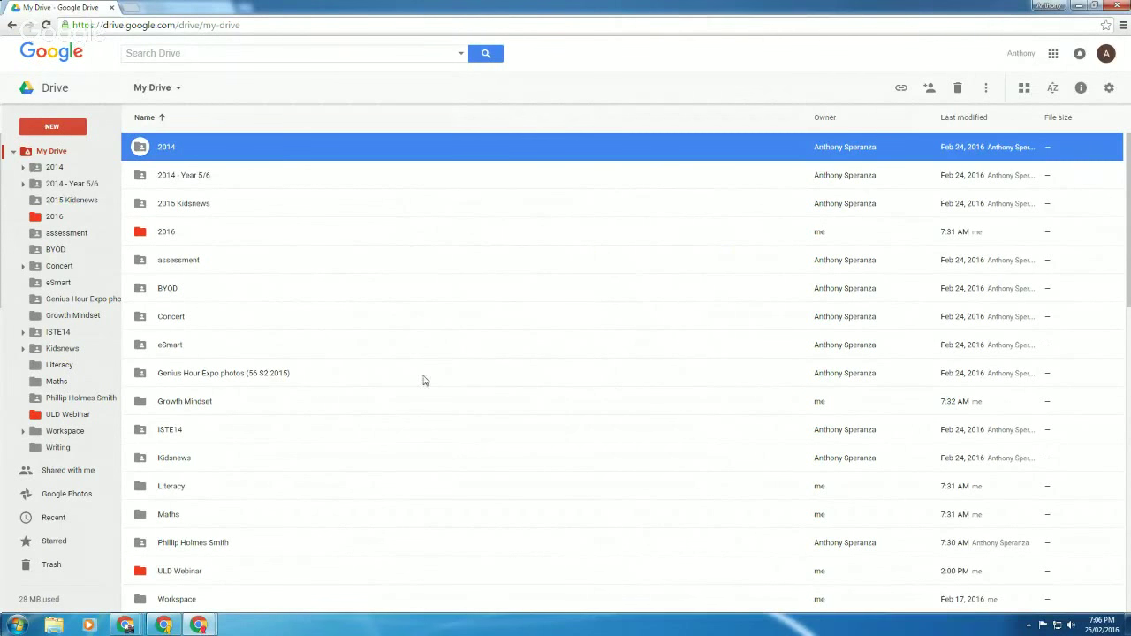
Examine the files and folders listed under Shared with me
{"action": "left_click", "coordinate": [62, 473]}
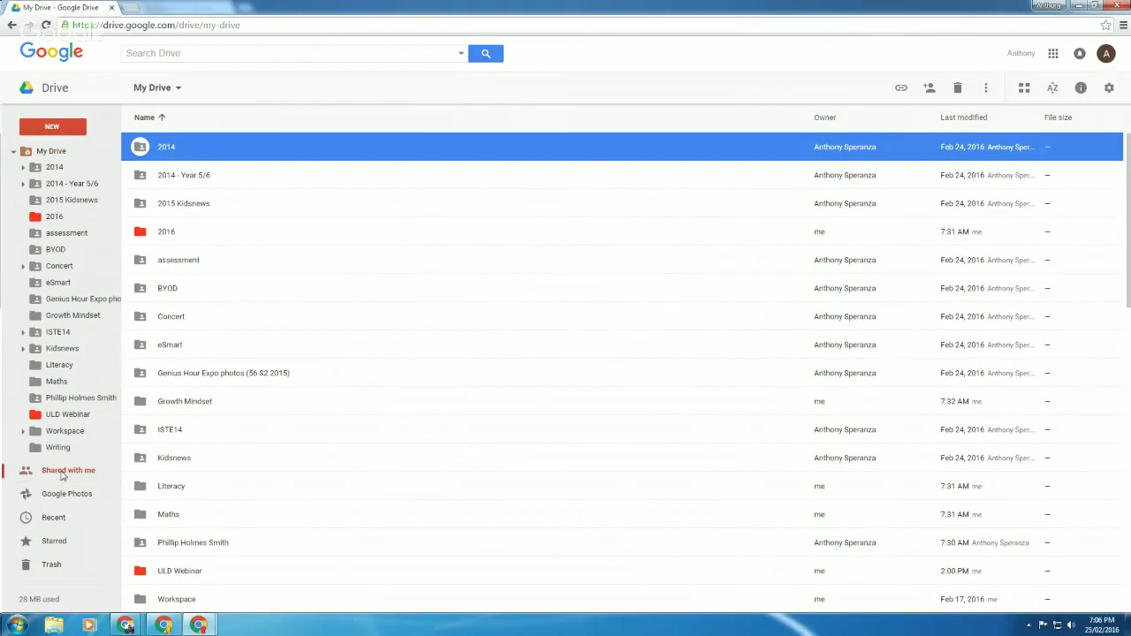
{"action": "scroll", "coordinate": [1119, 415], "scroll_direction": "down", "scroll_amount": 15}
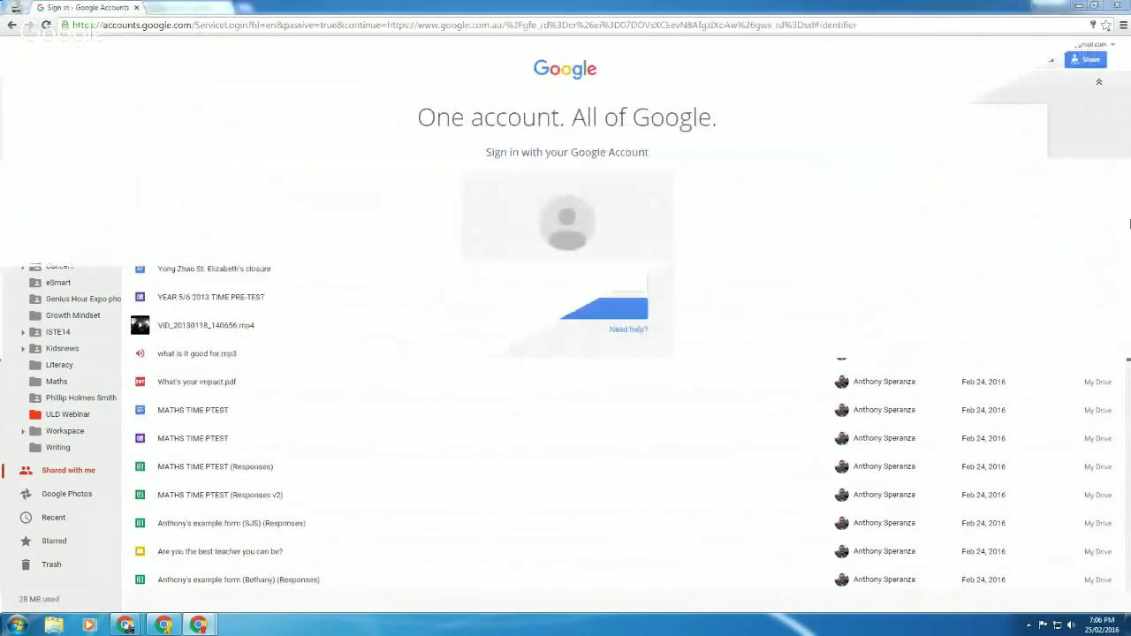
{"action": "scroll", "coordinate": [1119, 433], "scroll_direction": "down", "scroll_amount": 2}
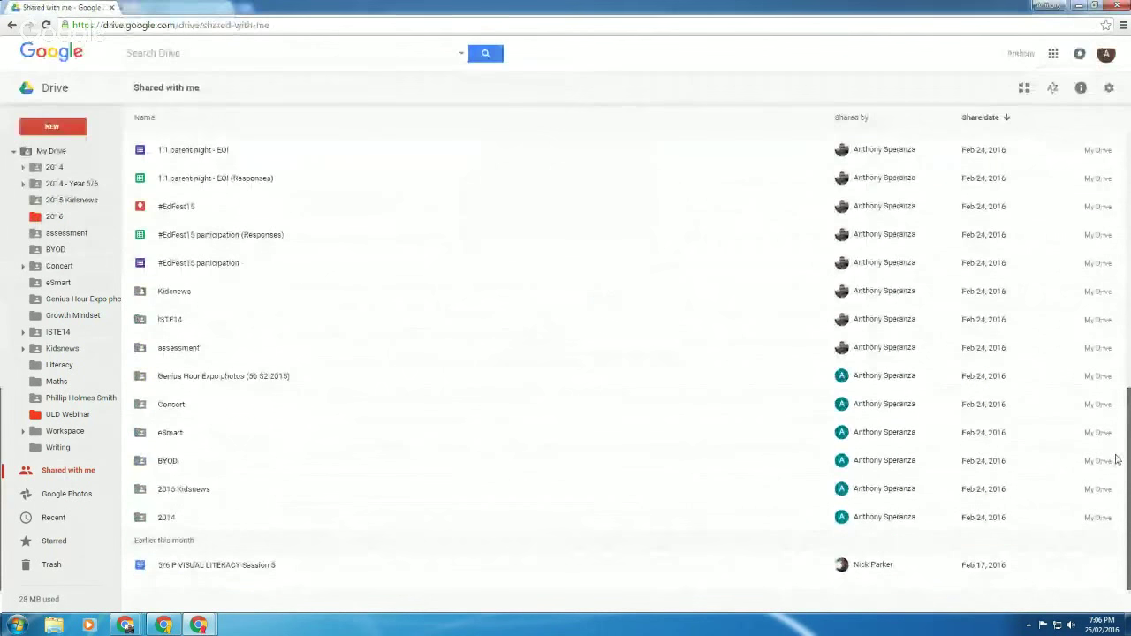
{"action": "left_click_drag", "start_coordinate": [1119, 458], "coordinate": [1128, 179]}
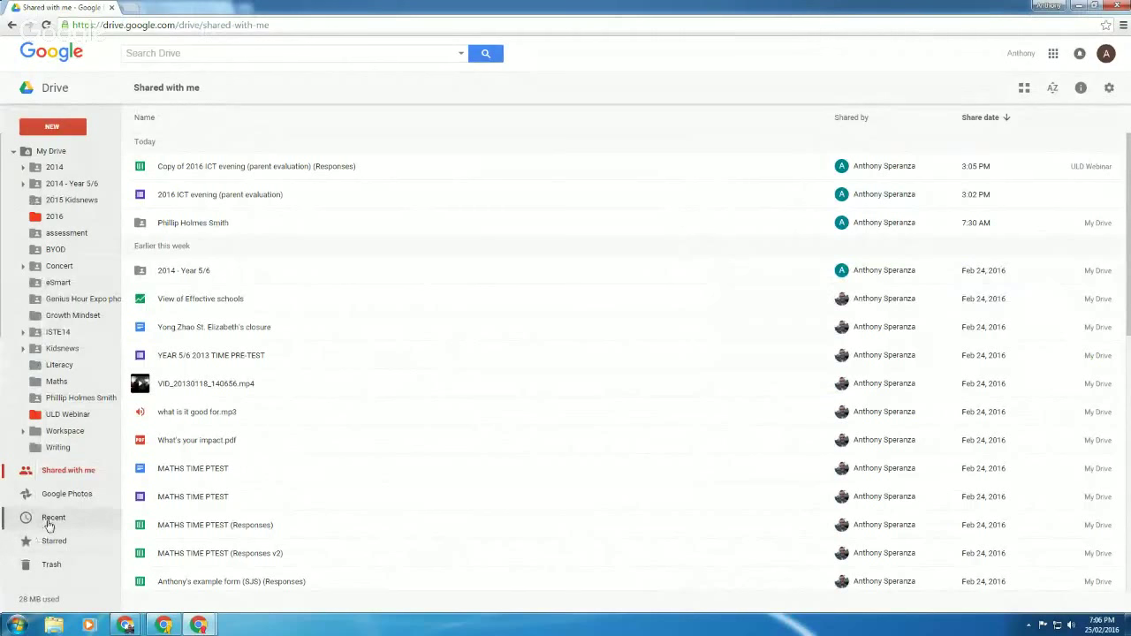
Examine the most recently used files in the Recent view
{"action": "left_click", "coordinate": [50, 523]}
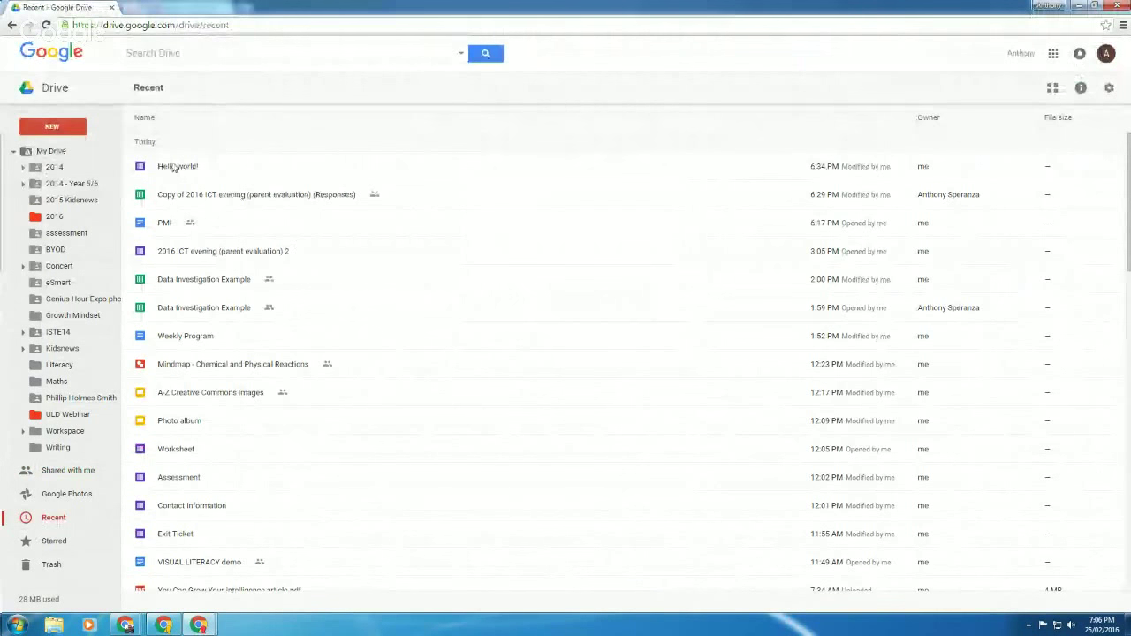
{"action": "scroll", "coordinate": [270, 179], "scroll_direction": "down", "scroll_amount": 1}
{"action": "scroll", "coordinate": [271, 179], "scroll_direction": "up", "scroll_amount": 1}
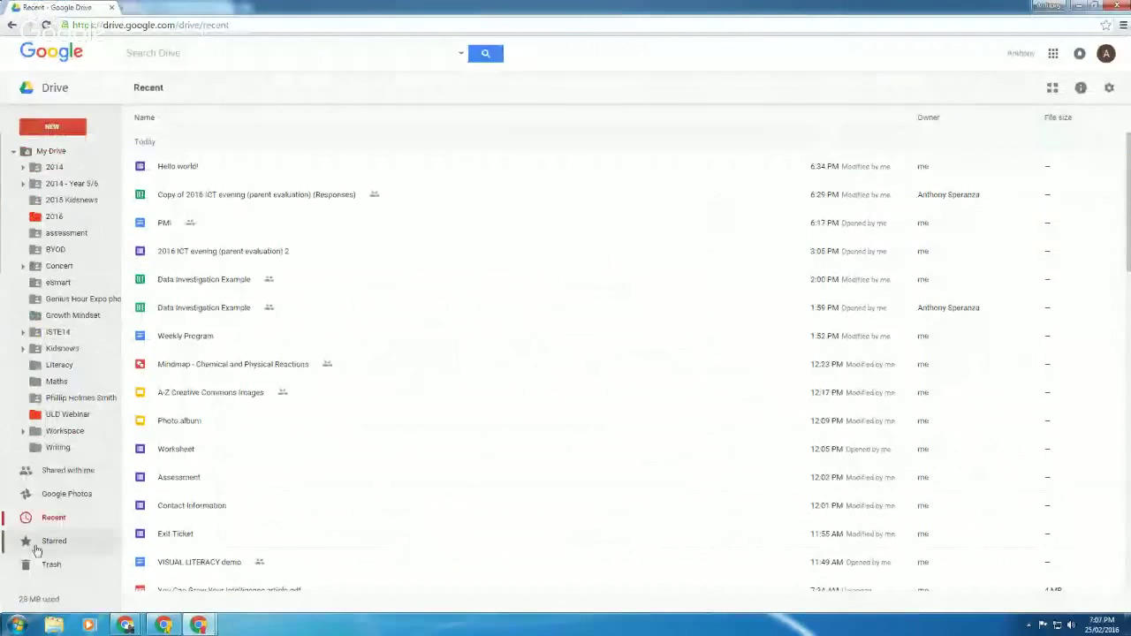
Return to My Drive and add a star to the #EdFest15 map file
{"action": "left_click", "coordinate": [52, 156]}
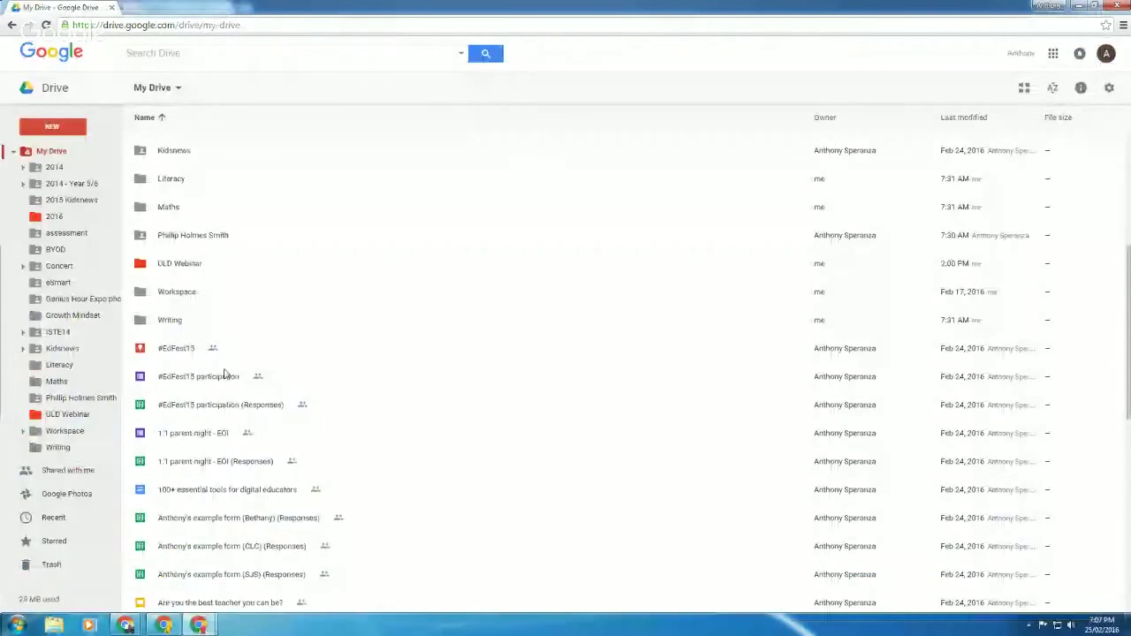
{"action": "left_click", "coordinate": [185, 350]}
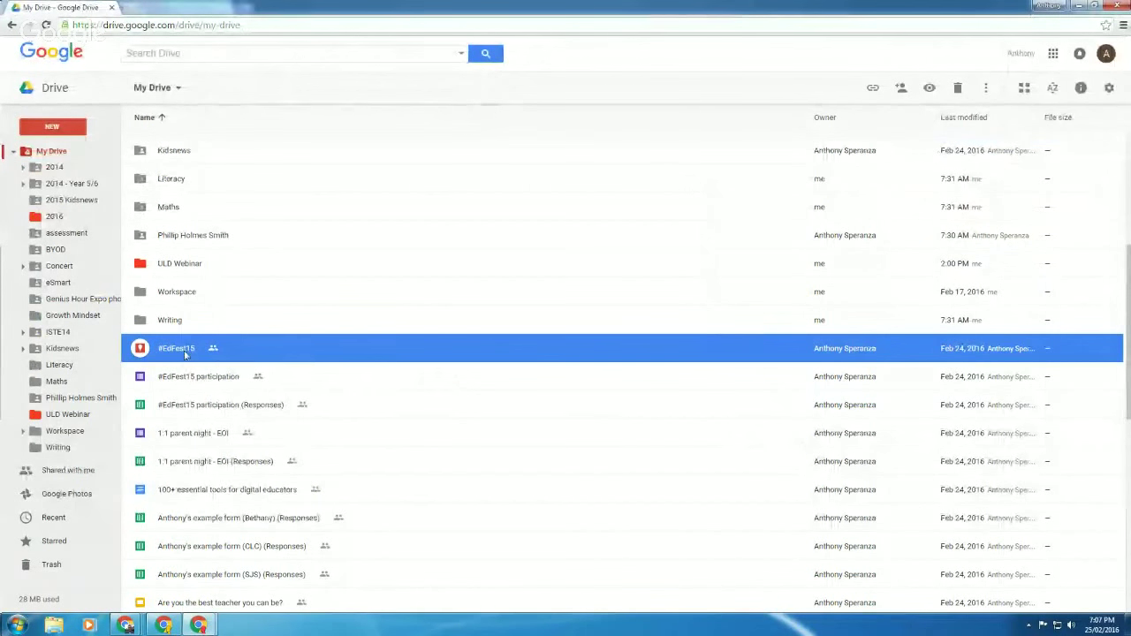
{"action": "right_click", "coordinate": [186, 353]}
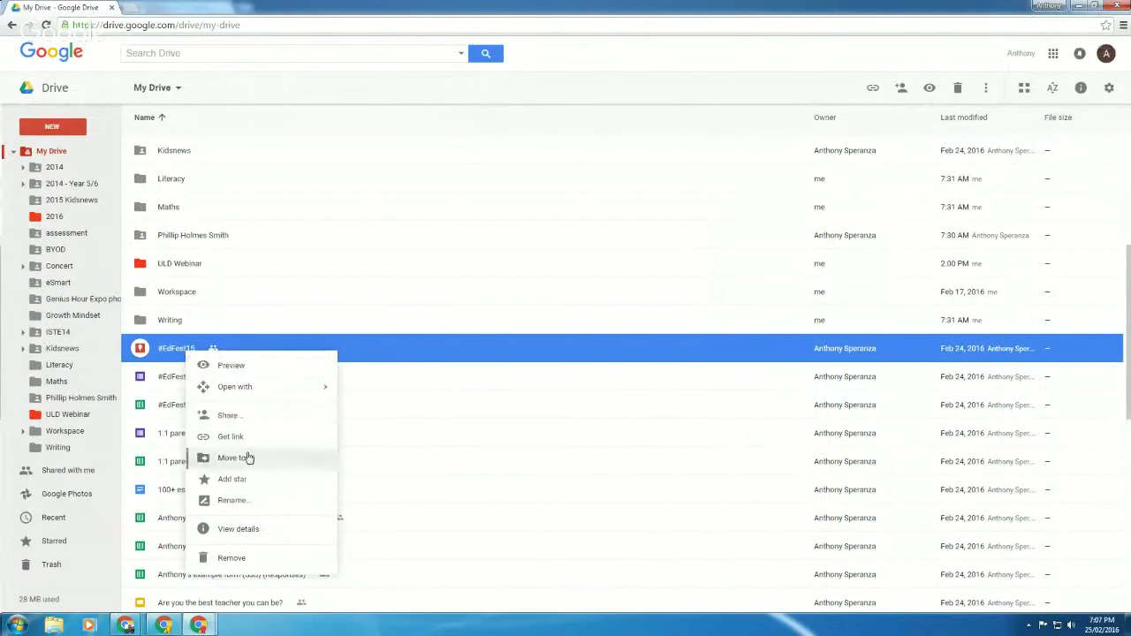
{"action": "left_click", "coordinate": [232, 479]}
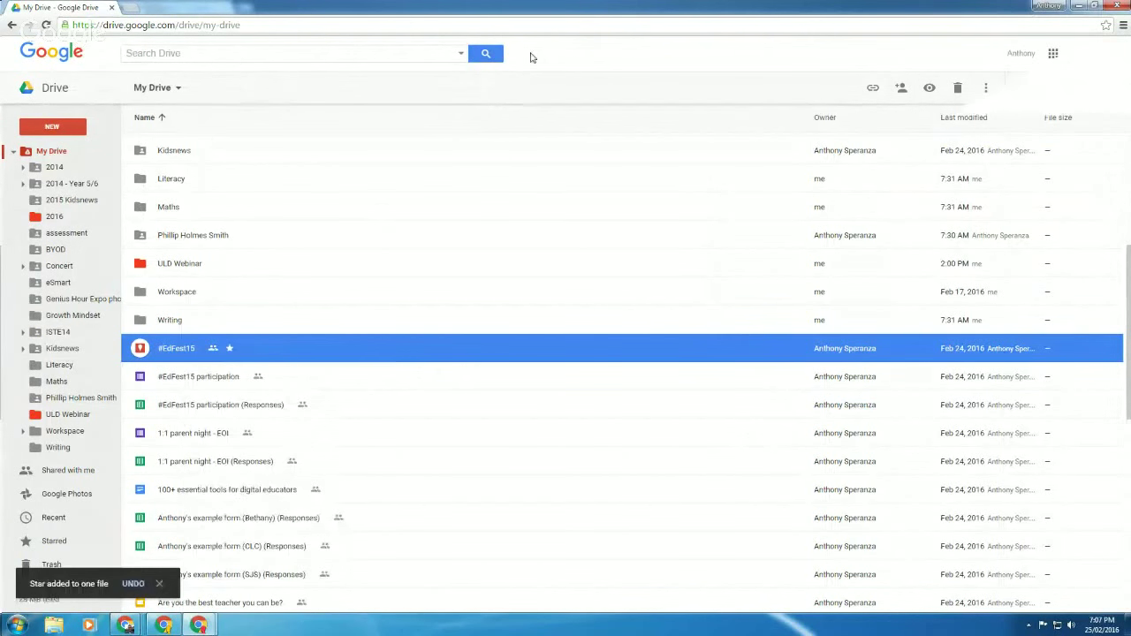
{"action": "left_click", "coordinate": [159, 585]}
{"action": "left_click", "coordinate": [310, 182]}
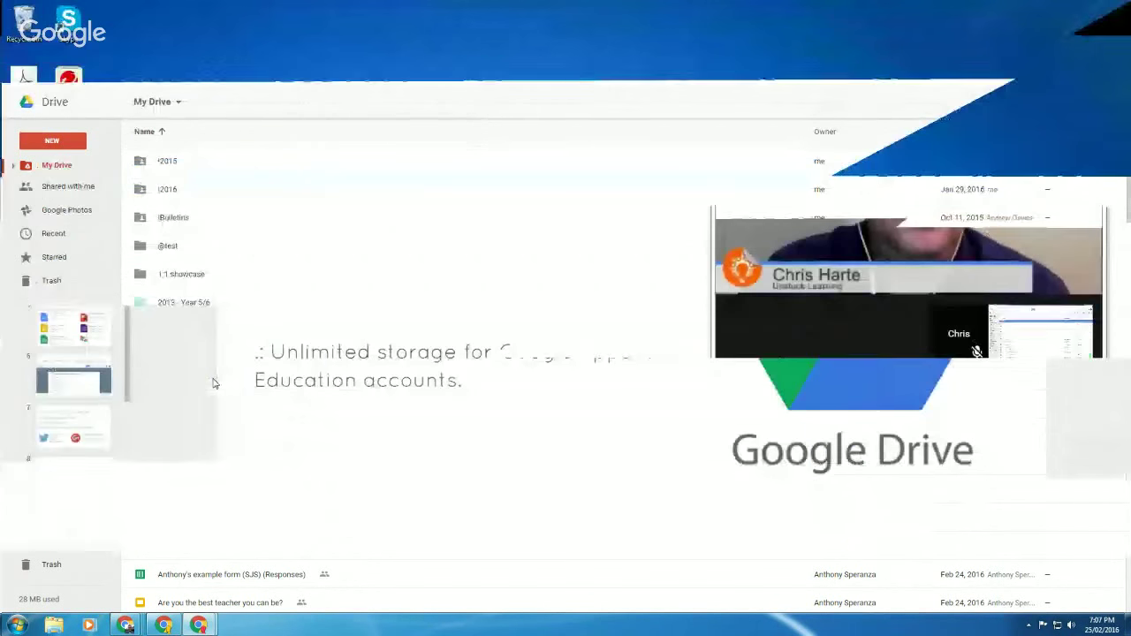
Add a star to the #EdFest15 participation form
{"action": "right_click", "coordinate": [213, 382]}
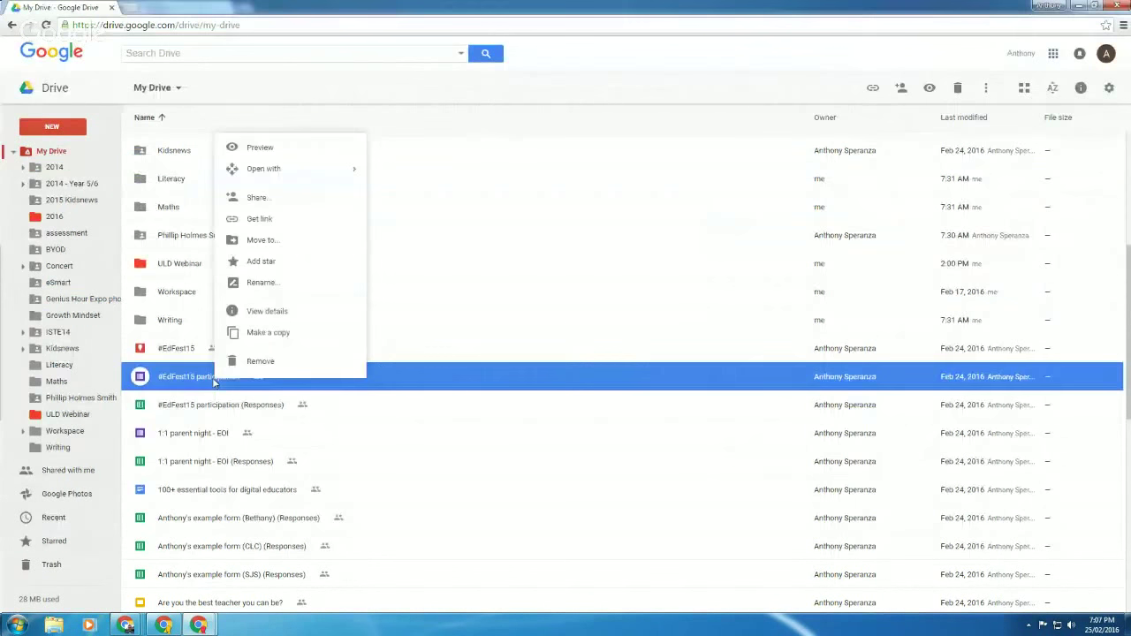
{"action": "left_click", "coordinate": [261, 262]}
{"action": "left_click", "coordinate": [254, 403]}
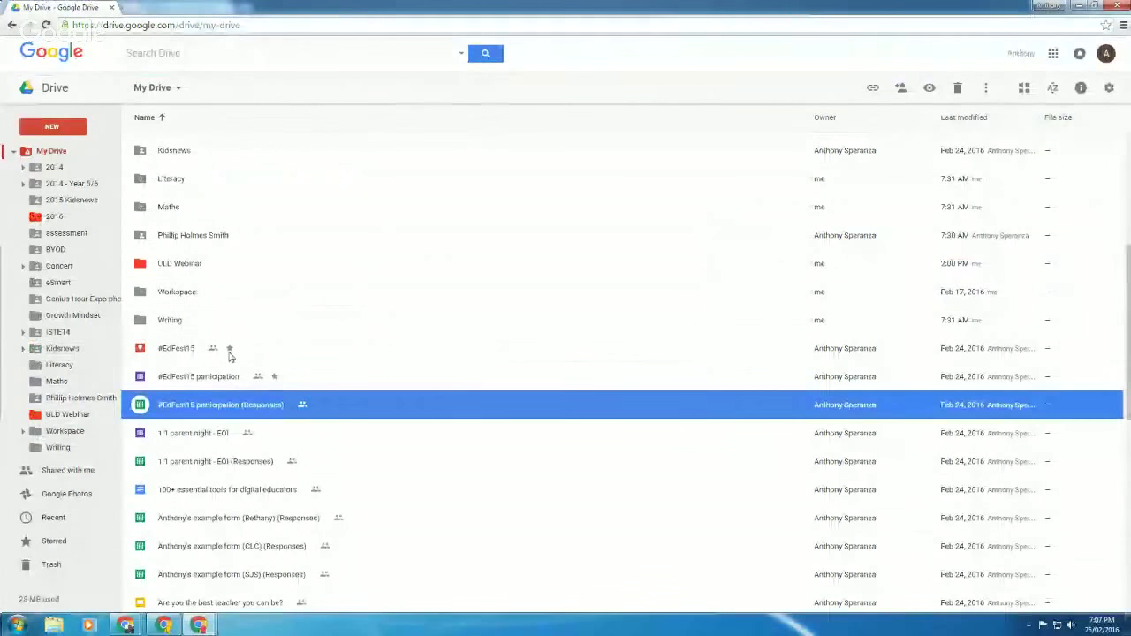
{"action": "left_click", "coordinate": [224, 380]}
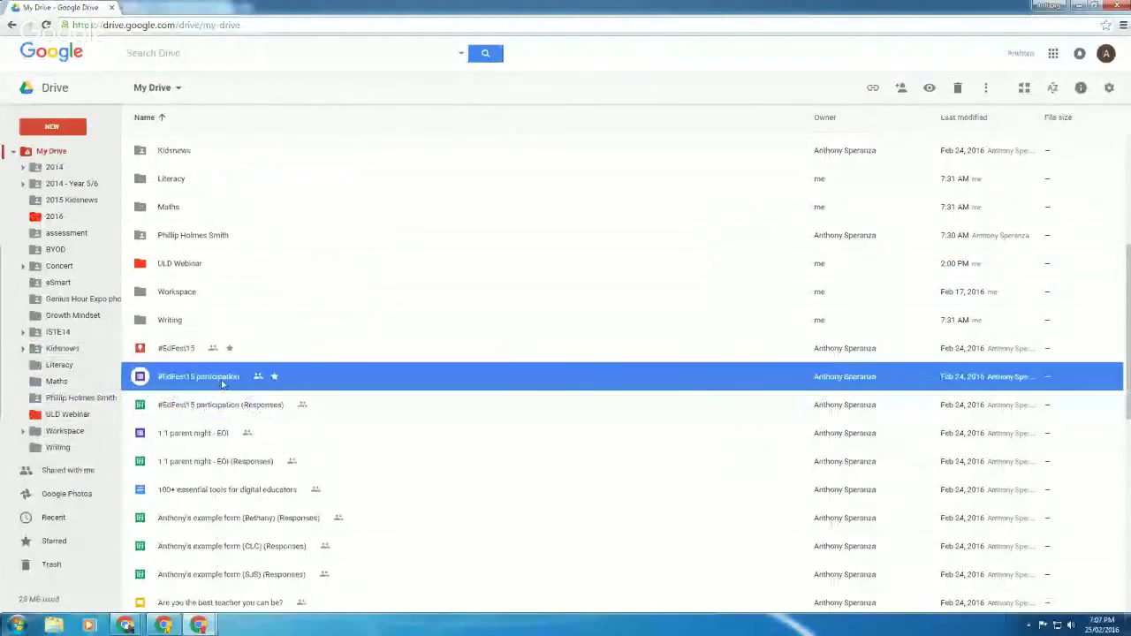
Check the #EdFest15 and #EdFest15 participation files in the Starred view
{"action": "left_click", "coordinate": [53, 541]}
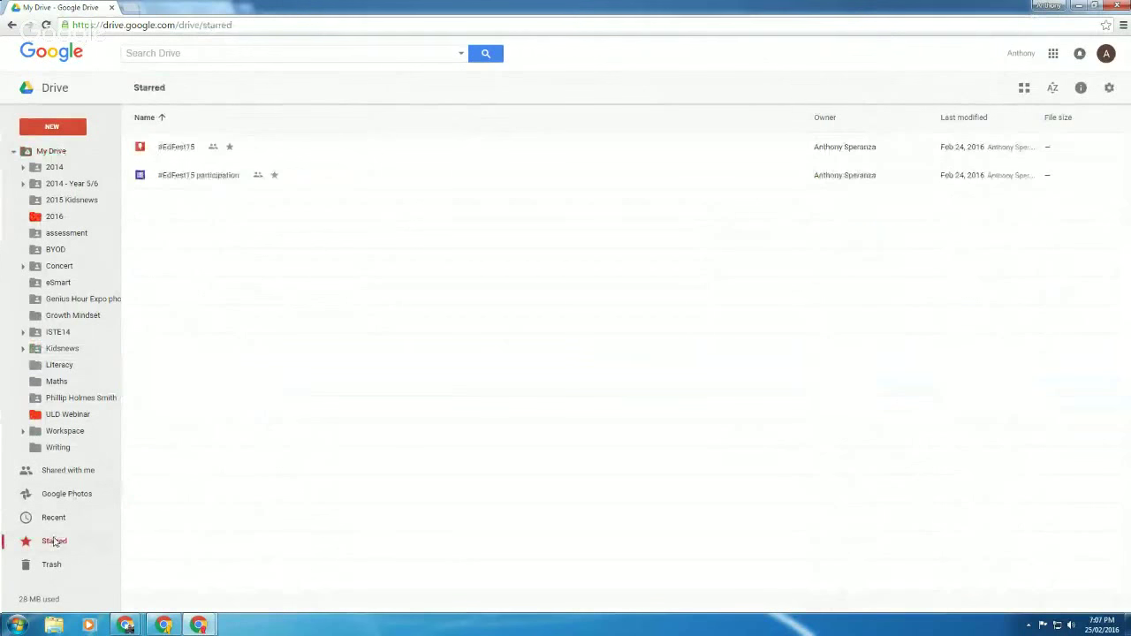
{"action": "left_click", "coordinate": [198, 150]}
{"action": "left_click", "coordinate": [200, 177]}
{"action": "left_click", "coordinate": [202, 152]}
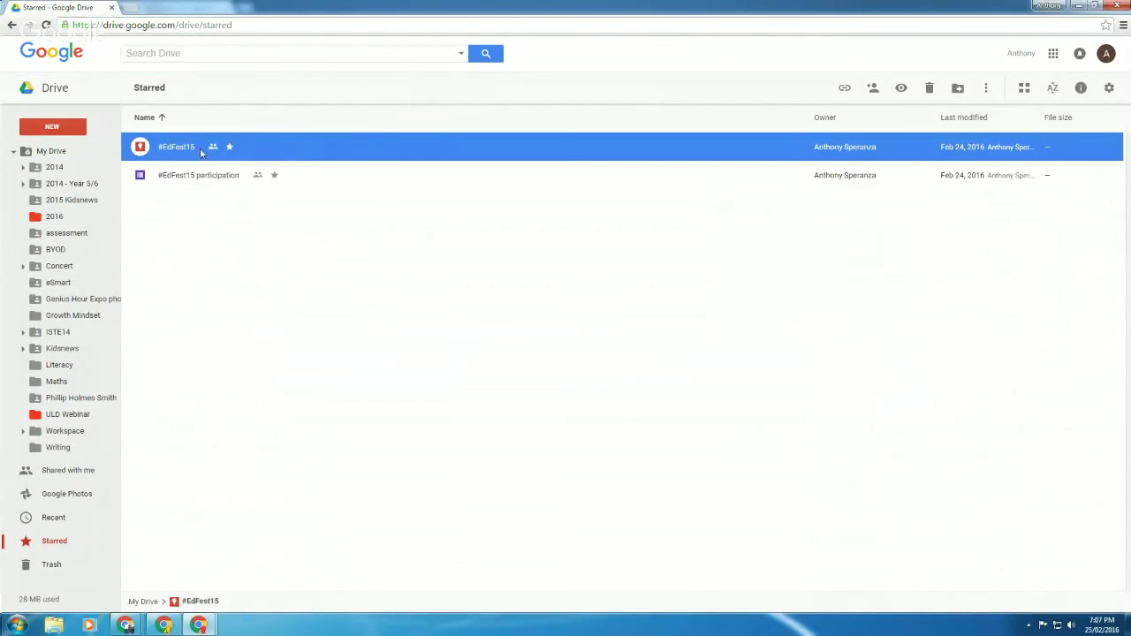
{"action": "left_click", "coordinate": [193, 179]}
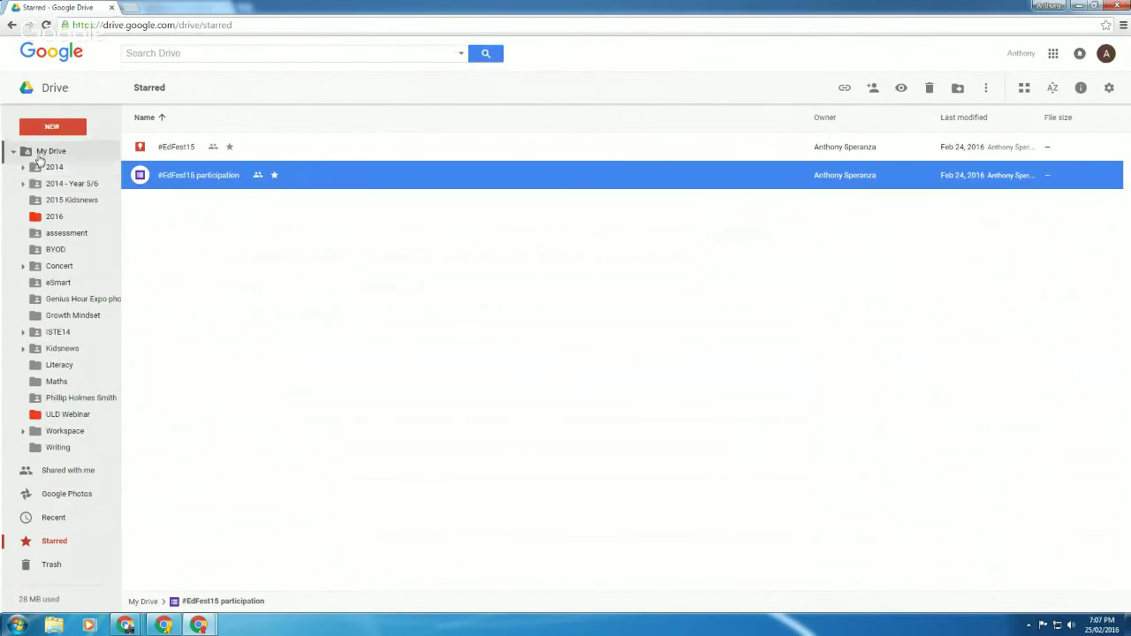
Return to My Drive and examine its file thumbnails in grid view
{"action": "left_click", "coordinate": [39, 159]}
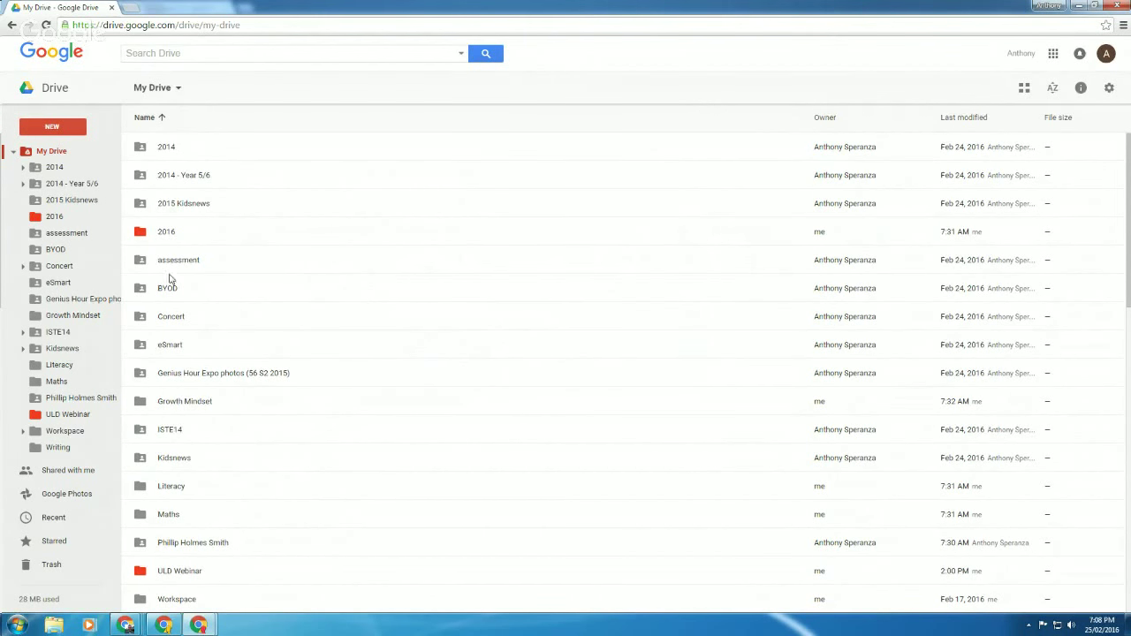
{"action": "left_click_drag", "start_coordinate": [1128, 183], "coordinate": [1128, 354]}
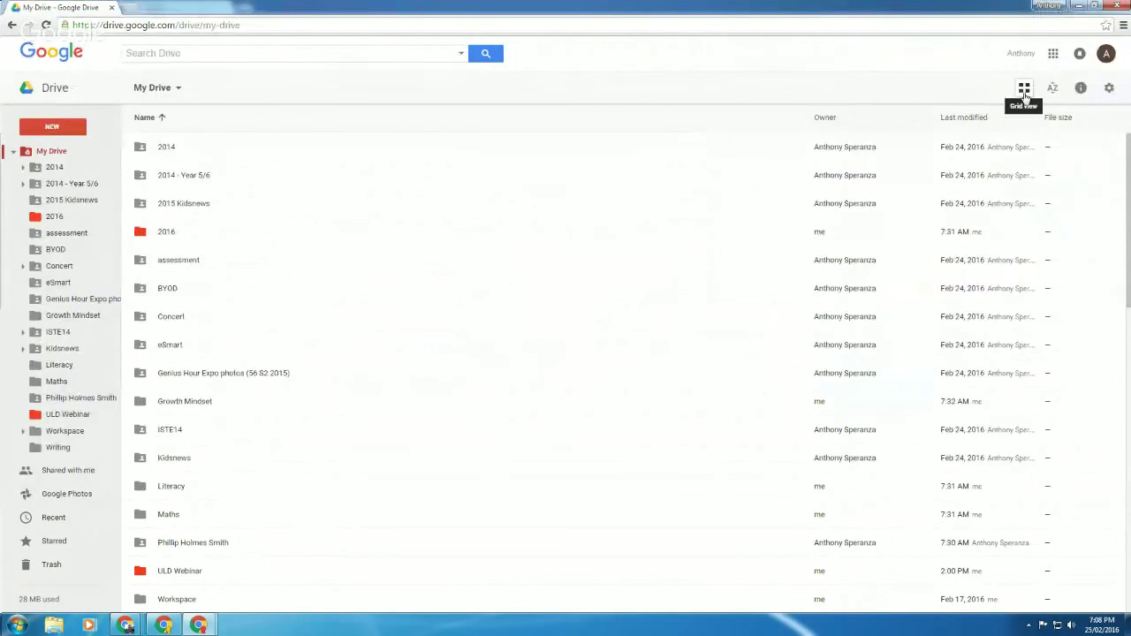
{"action": "left_click", "coordinate": [1024, 88]}
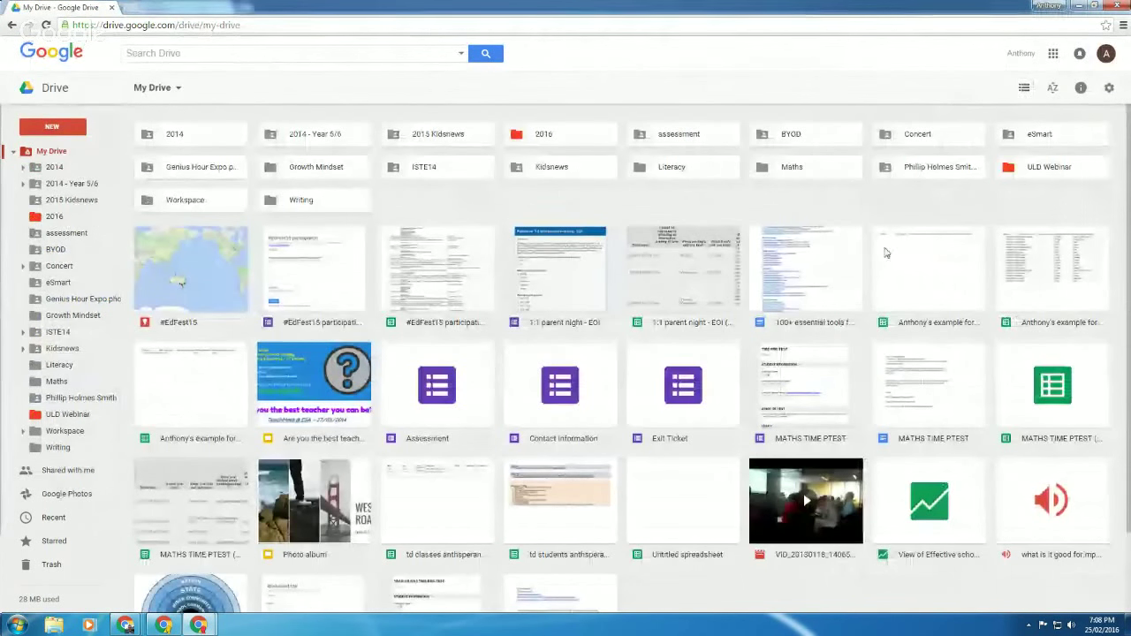
{"action": "scroll", "coordinate": [1127, 237], "scroll_direction": "down", "scroll_amount": 2}
{"action": "scroll", "coordinate": [1128, 237], "scroll_direction": "down", "scroll_amount": 2}
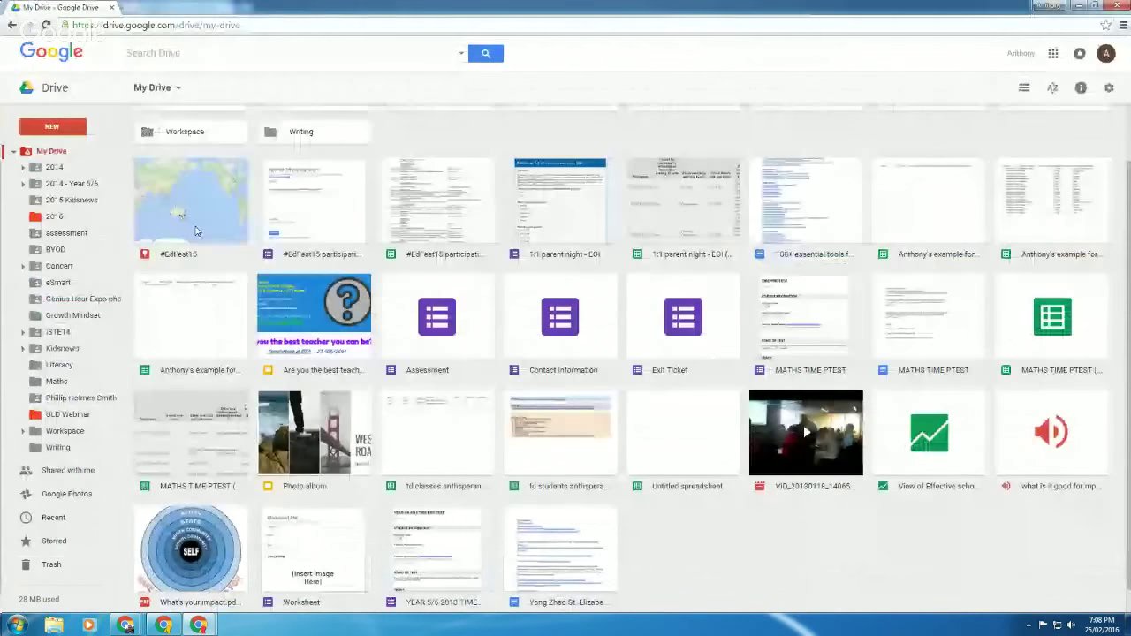
{"action": "key", "text": "Right"}
{"action": "key", "text": "Right"}
{"action": "key", "text": "Right"}
{"action": "key", "text": "Down"}
{"action": "key", "text": "Right"}
{"action": "scroll", "coordinate": [1128, 336], "scroll_direction": "down", "scroll_amount": 1}
{"action": "scroll", "coordinate": [488, 177], "scroll_direction": "up", "scroll_amount": 2}
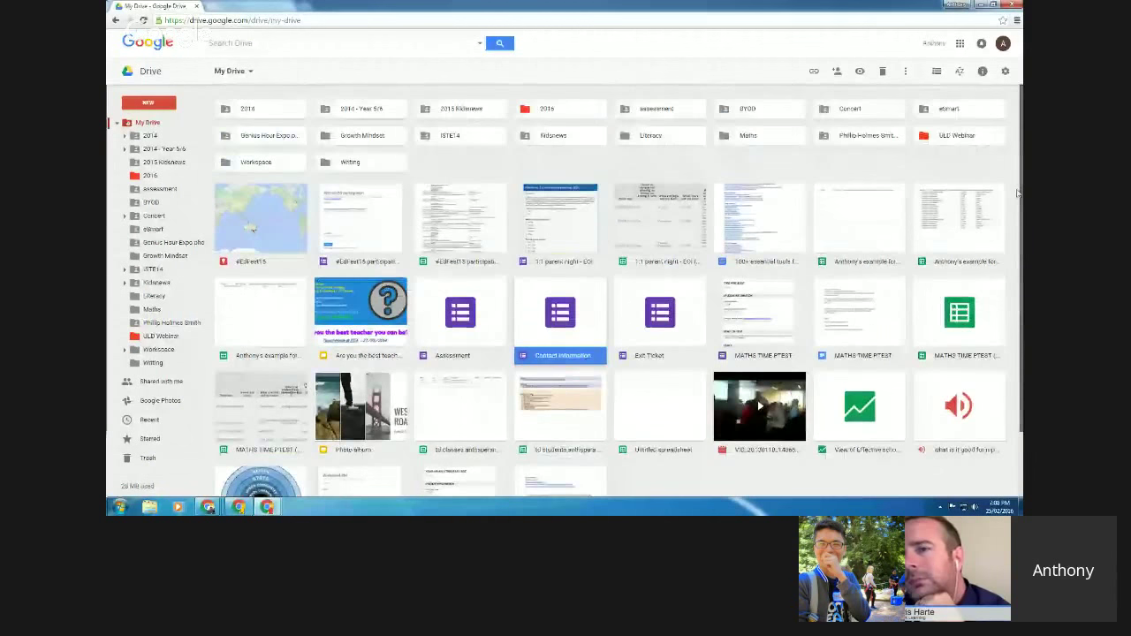
Return My Drive to list view and sort its contents by name in descending order
{"action": "left_click", "coordinate": [937, 72]}
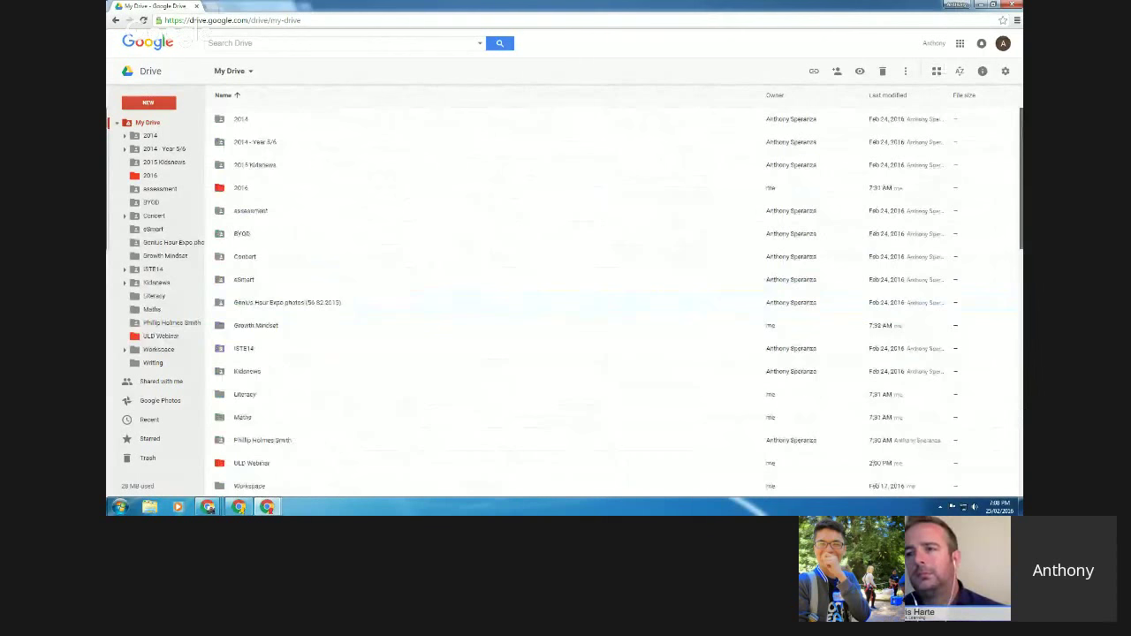
{"action": "left_click", "coordinate": [270, 186]}
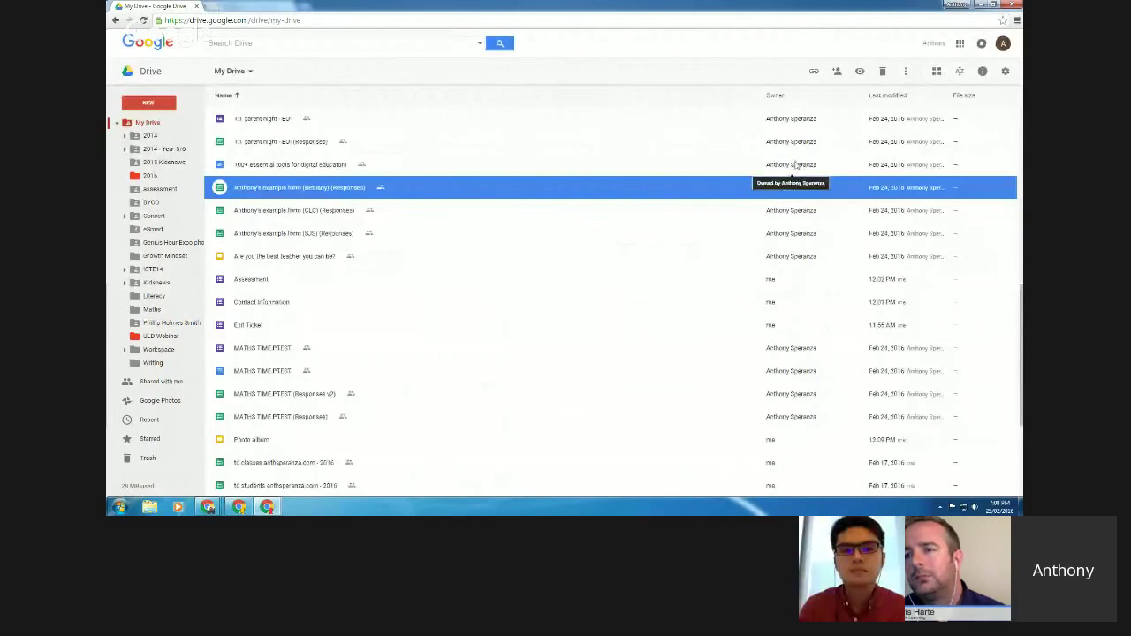
{"action": "left_click", "coordinate": [222, 94]}
{"action": "scroll", "coordinate": [1013, 264], "scroll_direction": "down", "scroll_amount": 10}
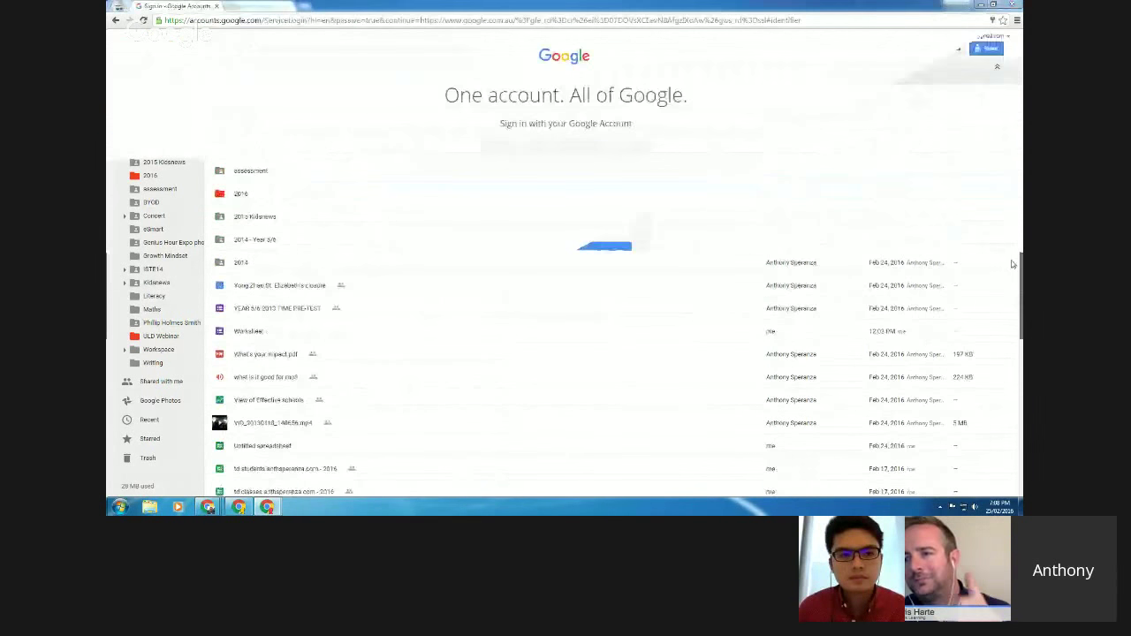
{"action": "scroll", "coordinate": [237, 99], "scroll_direction": "up", "scroll_amount": 10}
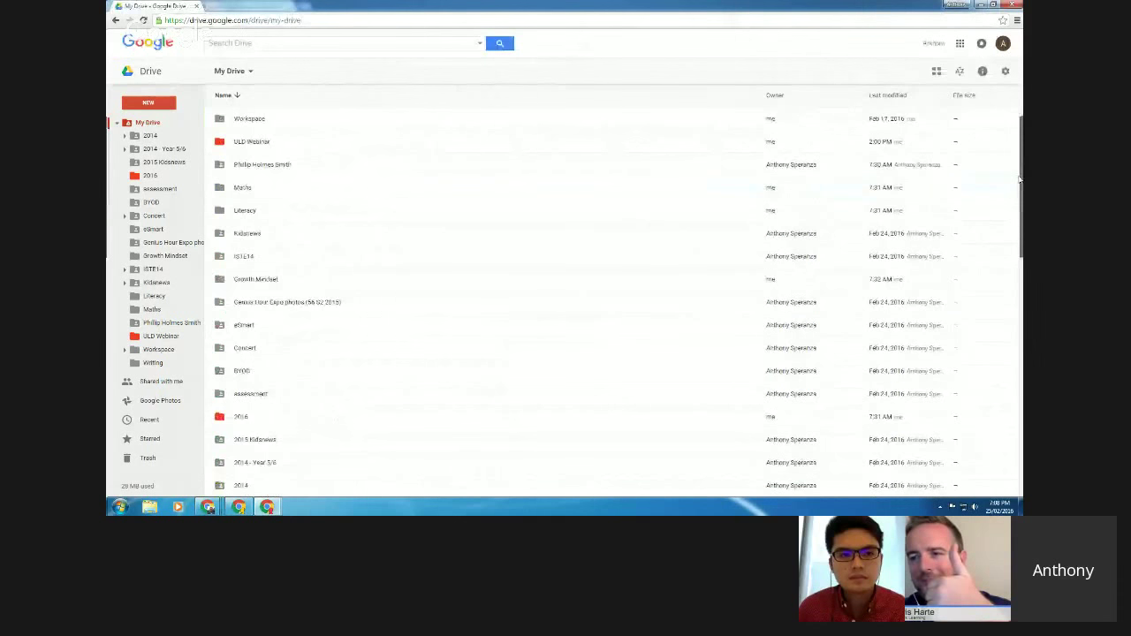
Sort My Drive by name in ascending order and look over the folders and files
{"action": "left_click", "coordinate": [237, 96]}
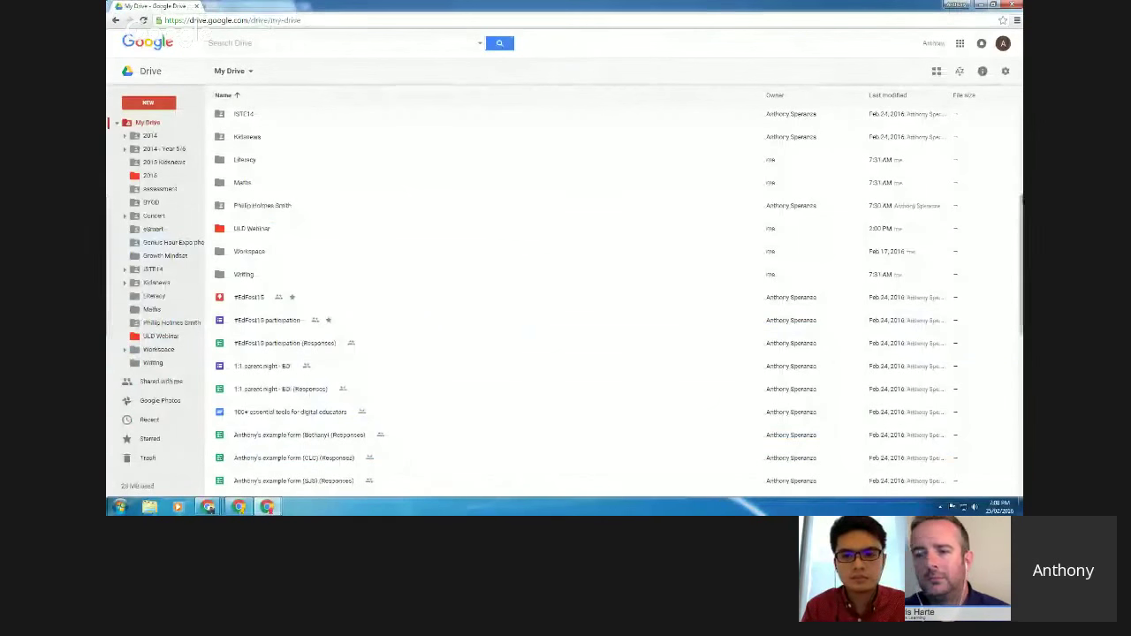
{"action": "left_click_drag", "start_coordinate": [1021, 248], "coordinate": [1019, 135]}
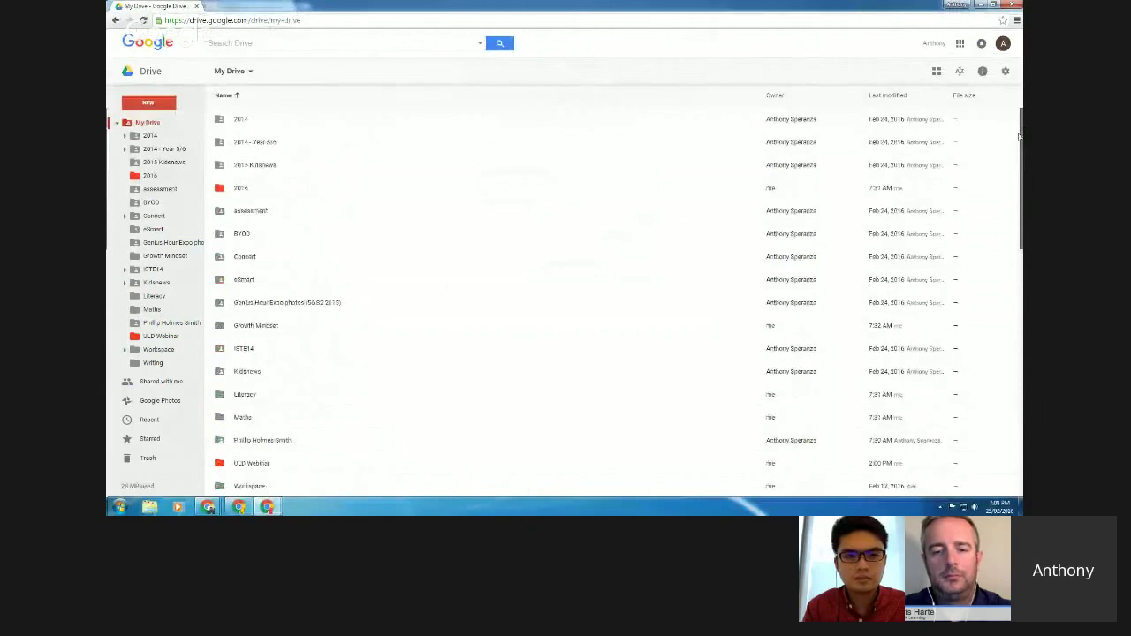
Sort My Drive by Last modified and look over the reordered folders and files
{"action": "left_click", "coordinate": [961, 72]}
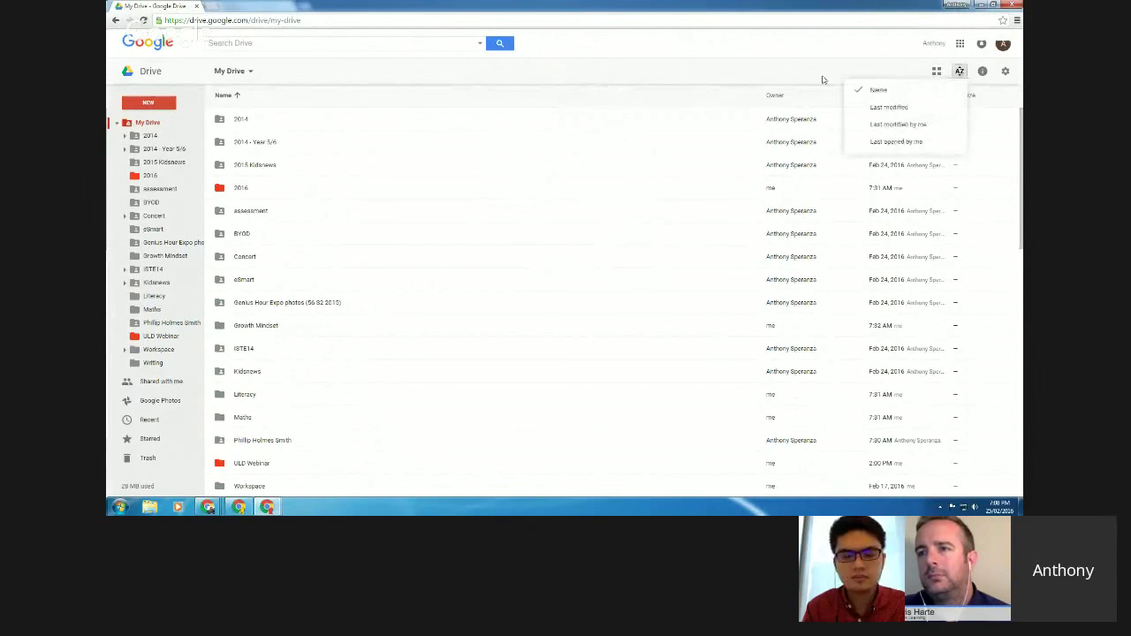
{"action": "left_click", "coordinate": [890, 108]}
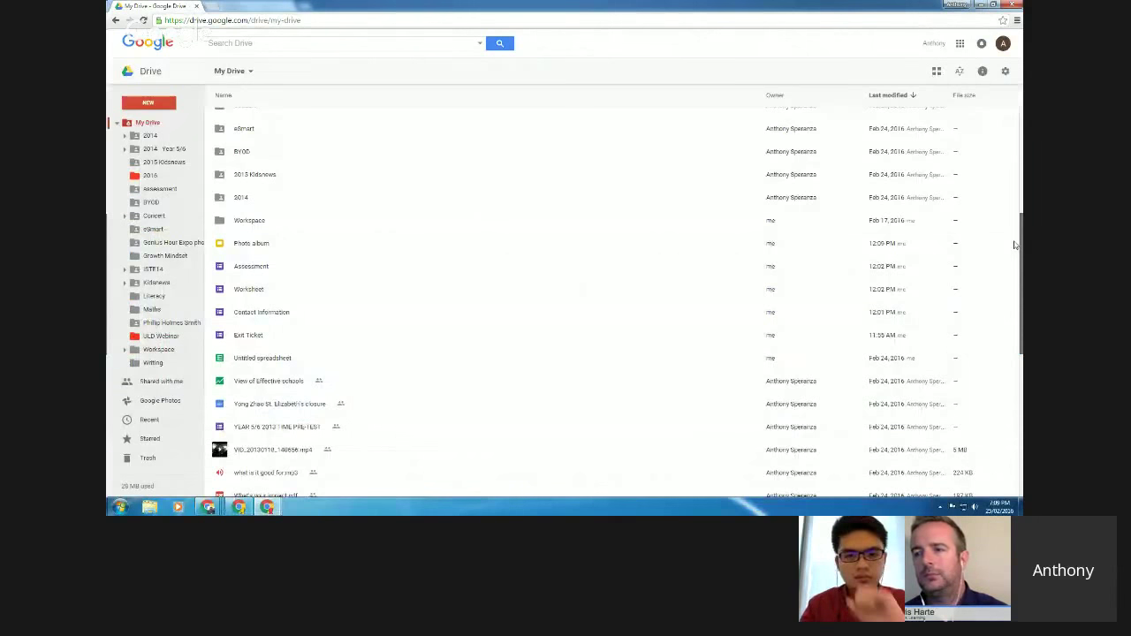
{"action": "scroll", "coordinate": [1014, 245], "scroll_direction": "up", "scroll_amount": 5}
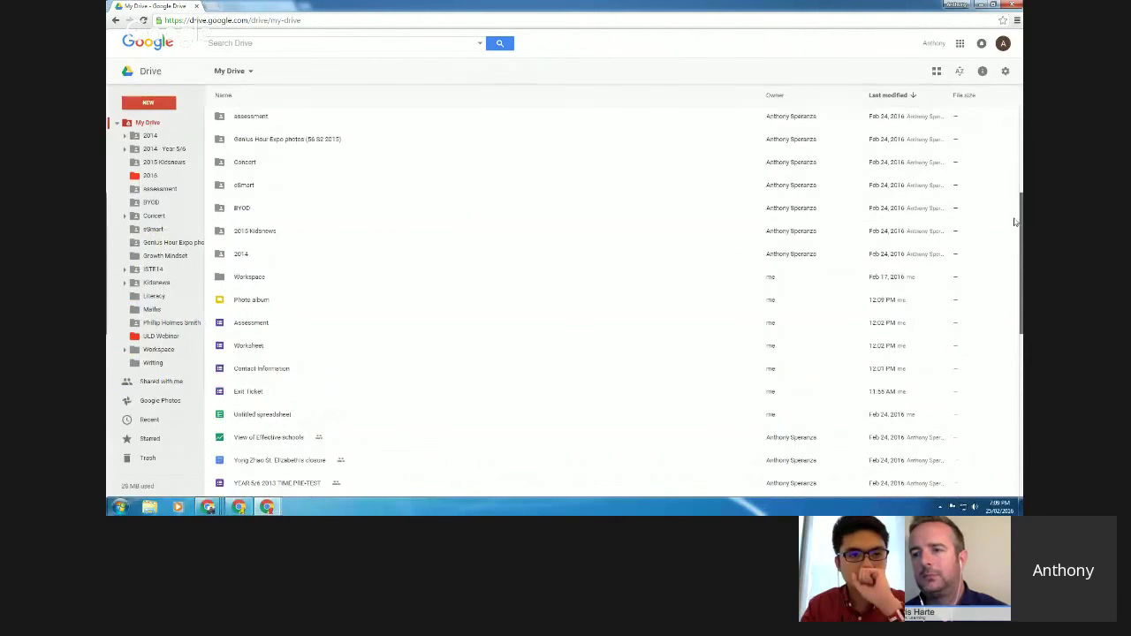
Sort My Drive by Last opened by me, and return to ascending order by name
{"action": "left_click", "coordinate": [959, 70]}
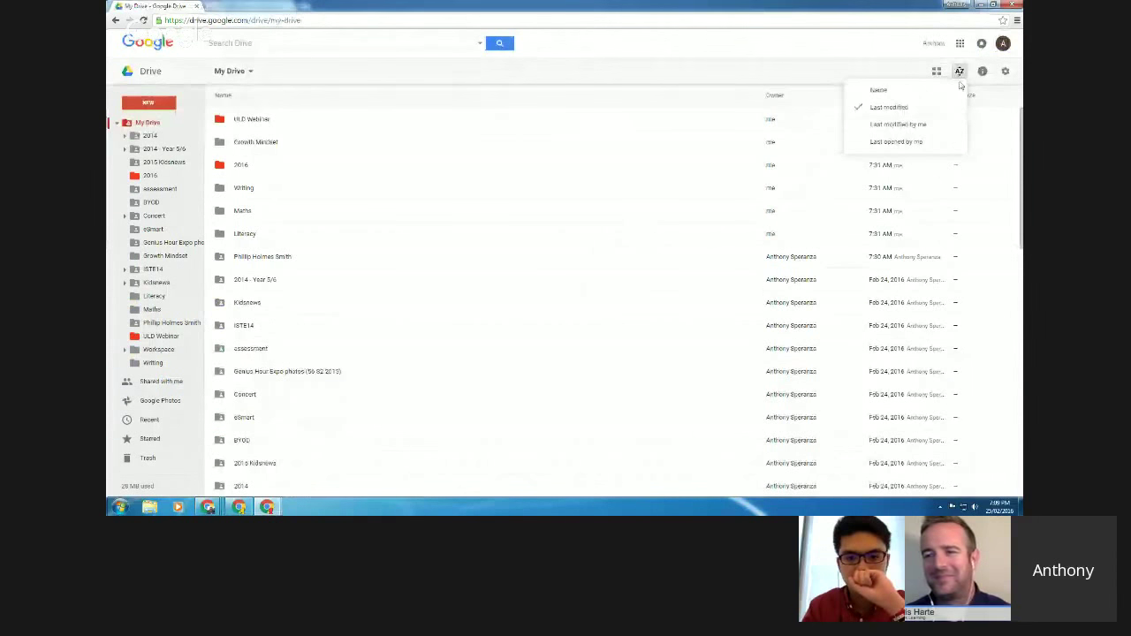
{"action": "left_click", "coordinate": [897, 142]}
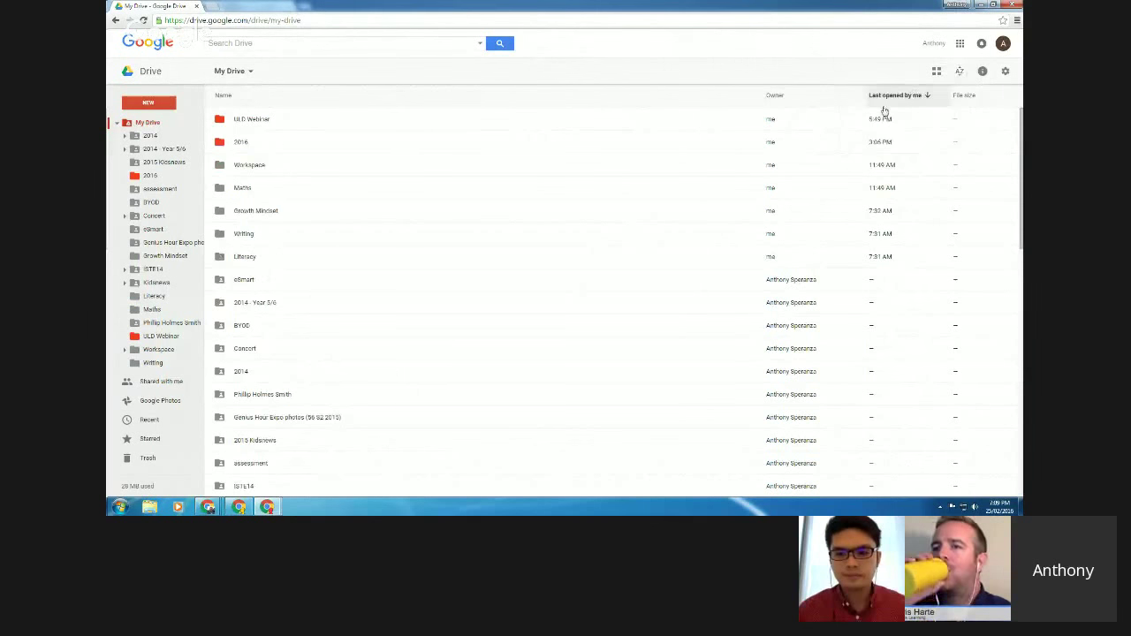
{"action": "left_click", "coordinate": [951, 111]}
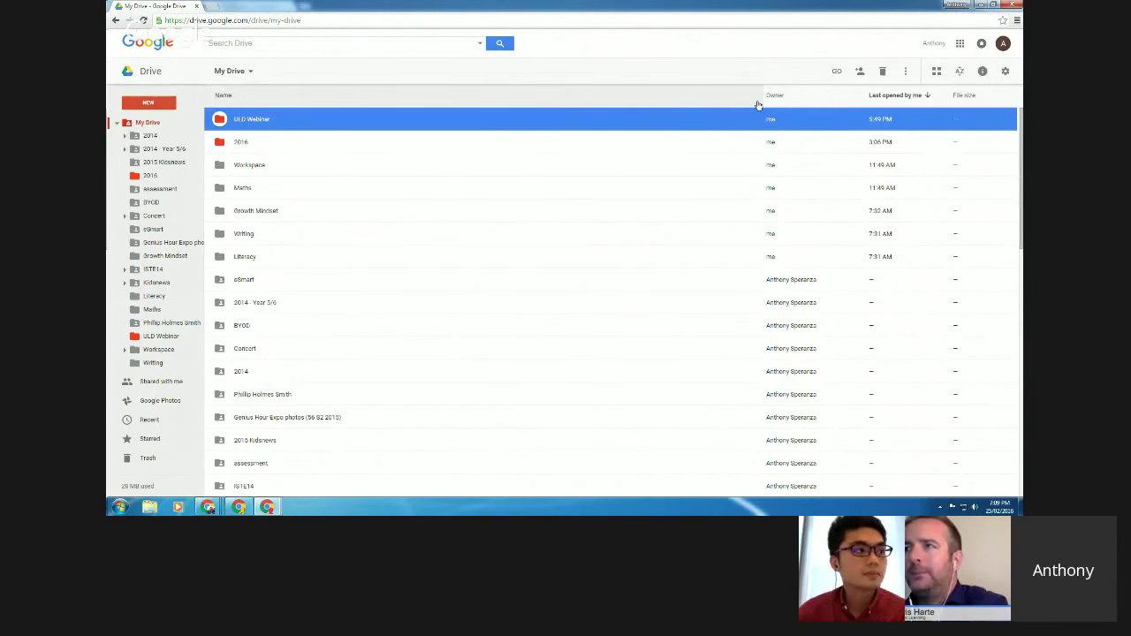
{"action": "left_click", "coordinate": [224, 95]}
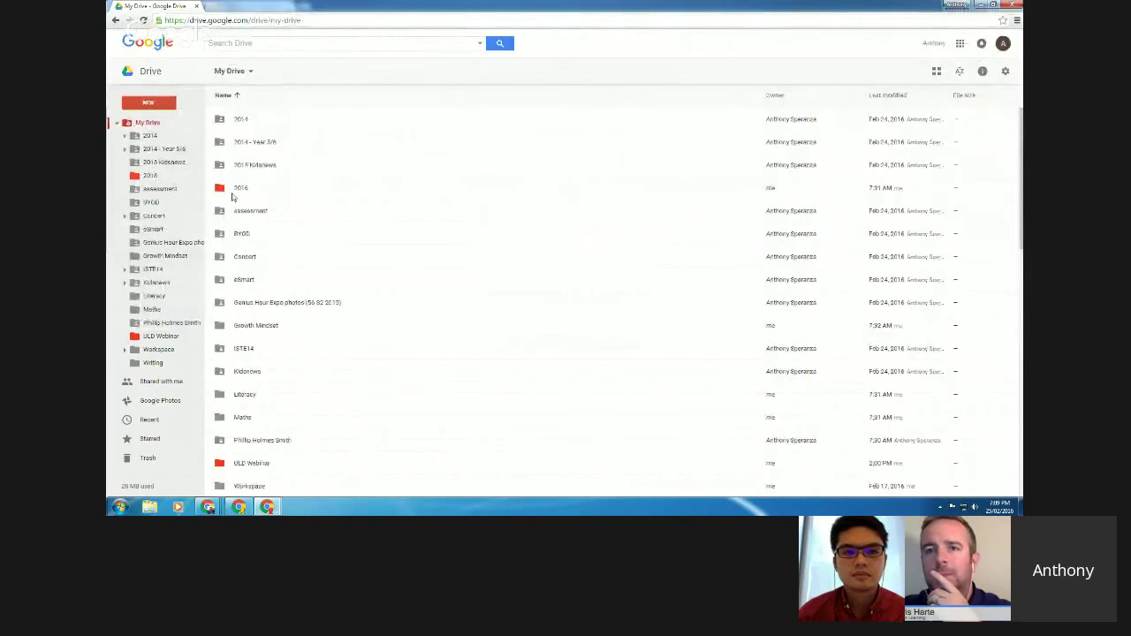
Point out the red-coloured 2016 and ULD Webinar folders in My Drive
{"action": "left_click", "coordinate": [239, 187]}
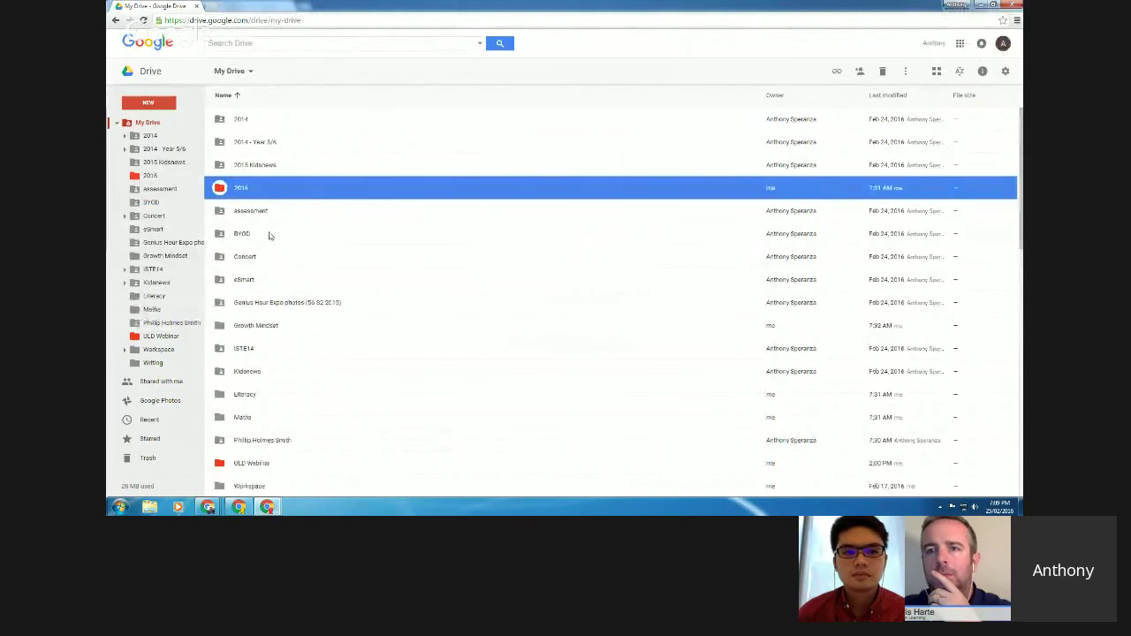
{"action": "scroll", "coordinate": [273, 240], "scroll_direction": "down", "scroll_amount": 1}
{"action": "left_click", "coordinate": [249, 416]}
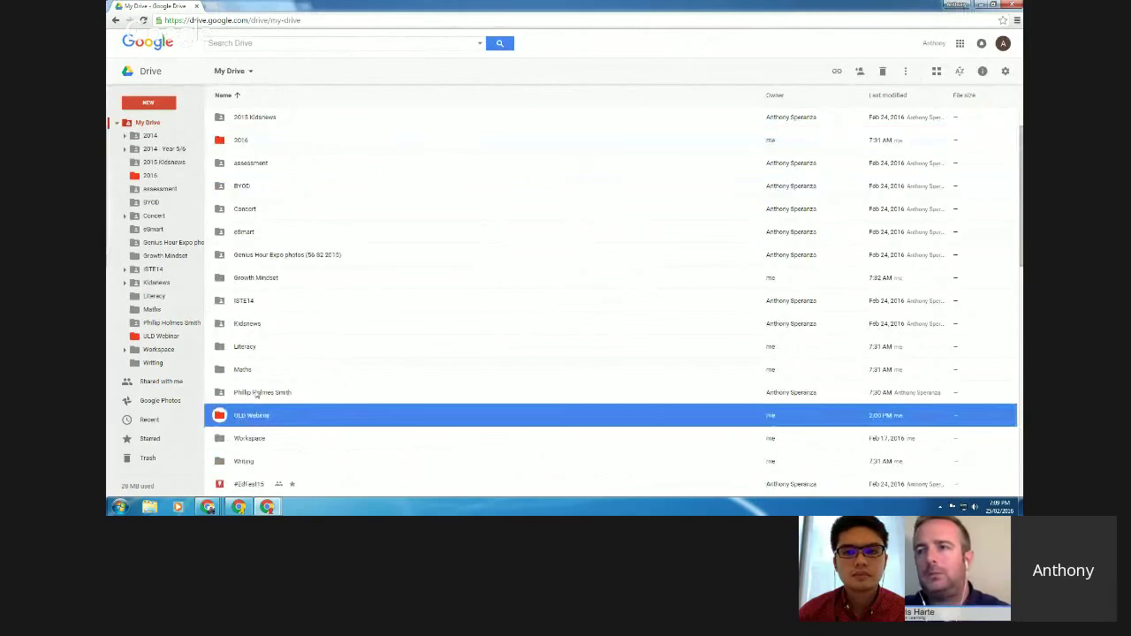
{"action": "scroll", "coordinate": [254, 394], "scroll_direction": "up", "scroll_amount": 1}
Change the colour of the 2016 folder to green and compare it with the other folders
{"action": "left_click", "coordinate": [236, 188]}
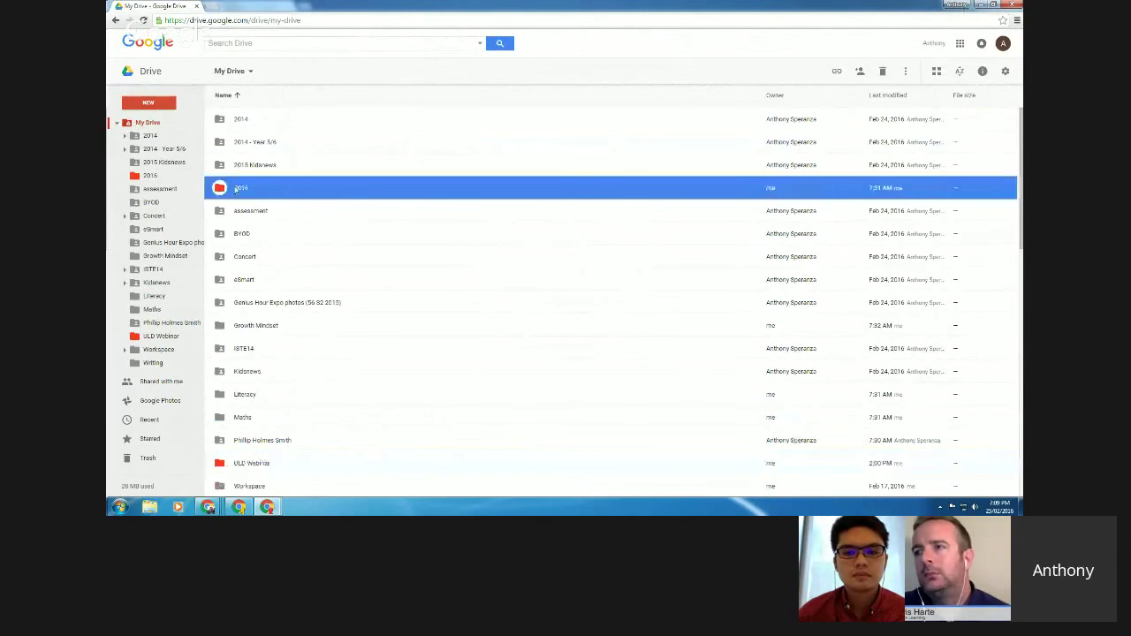
{"action": "right_click", "coordinate": [236, 190]}
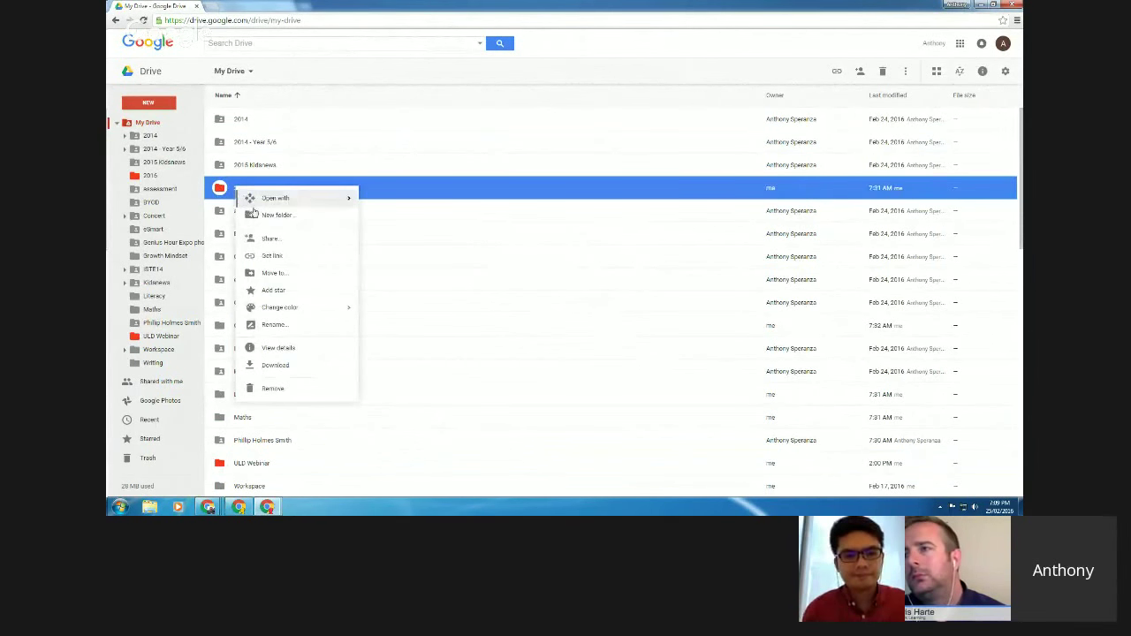
{"action": "mouse_move", "coordinate": [303, 309]}
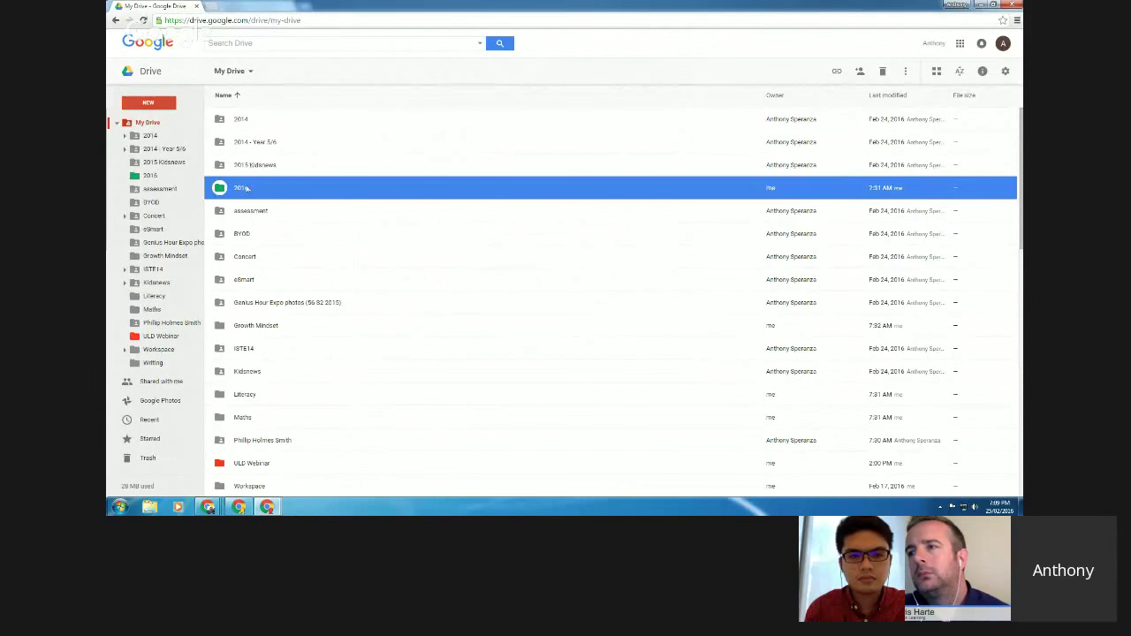
{"action": "scroll", "coordinate": [610, 301], "scroll_direction": "down", "scroll_amount": 1}
{"action": "scroll", "coordinate": [609, 301], "scroll_direction": "up", "scroll_amount": 1}
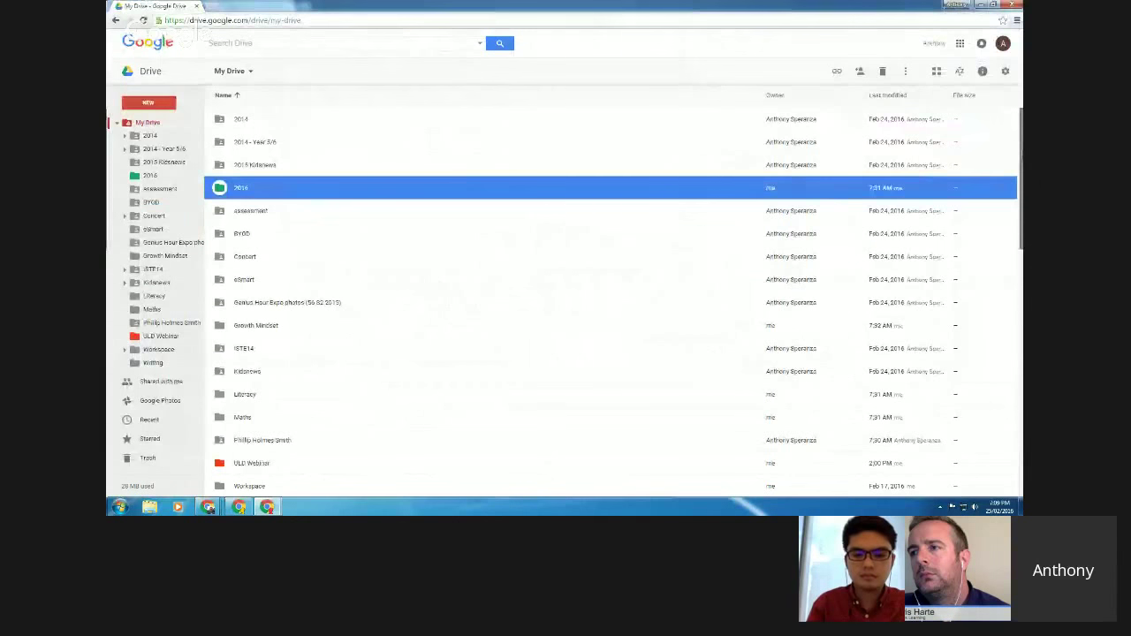
{"action": "scroll", "coordinate": [610, 300], "scroll_direction": "down", "scroll_amount": 1}
{"action": "scroll", "coordinate": [1004, 148], "scroll_direction": "up", "scroll_amount": 1}
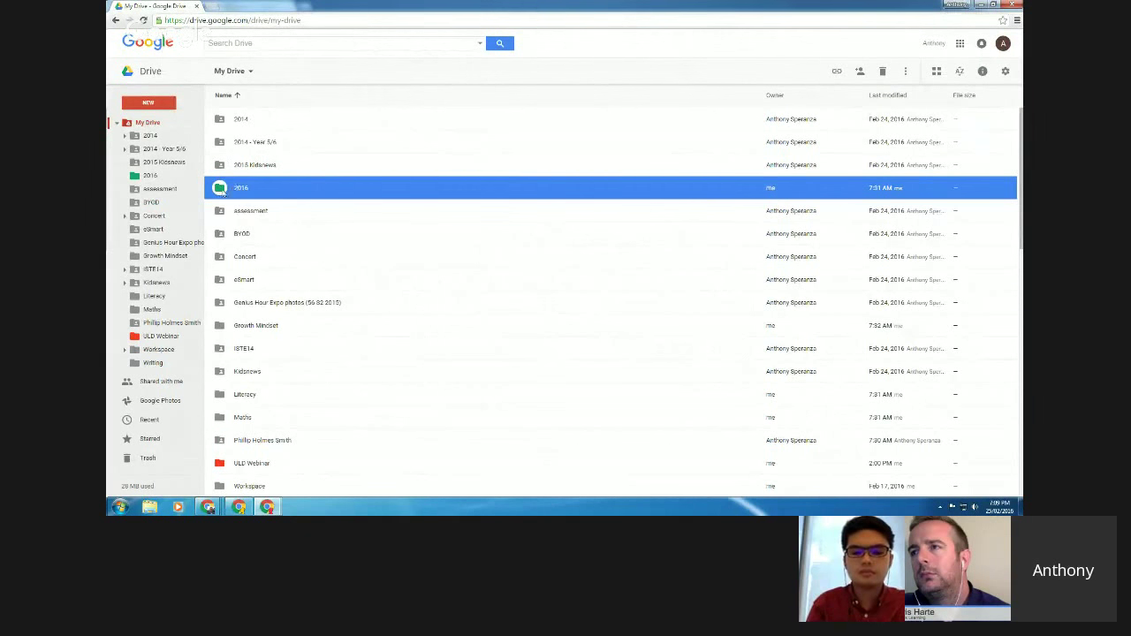
Change the colour of the 2016 folder back to red
{"action": "right_click", "coordinate": [222, 192]}
{"action": "mouse_move", "coordinate": [292, 310]}
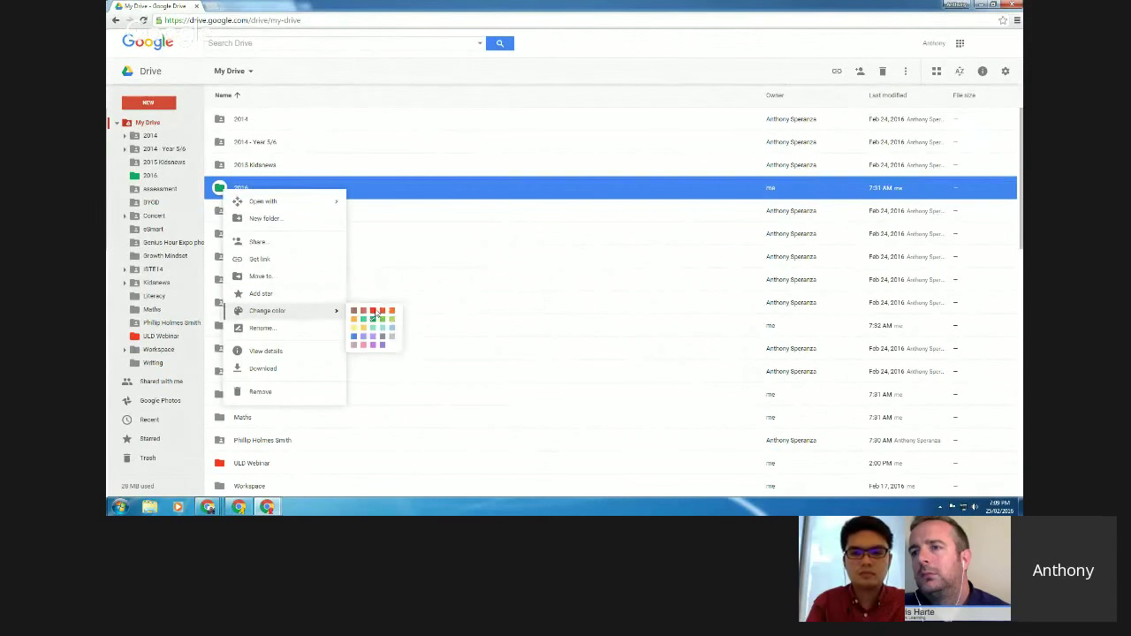
{"action": "left_click", "coordinate": [372, 311]}
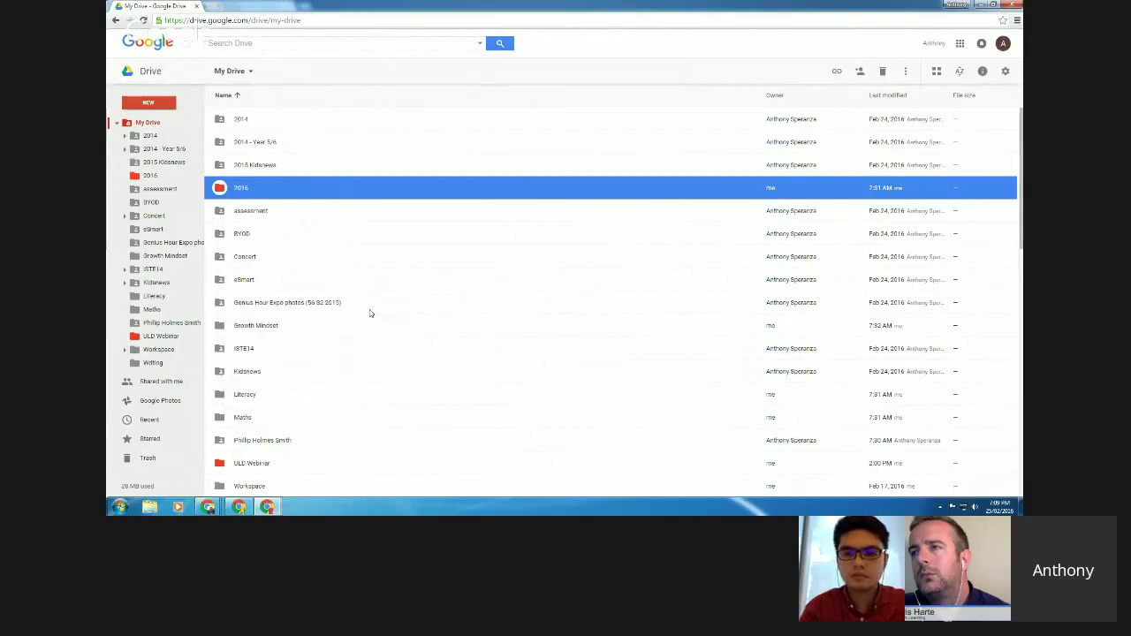
Rename the 2016 folder as !2016
{"action": "left_click", "coordinate": [248, 166]}
{"action": "left_click", "coordinate": [237, 187]}
{"action": "right_click", "coordinate": [238, 187]}
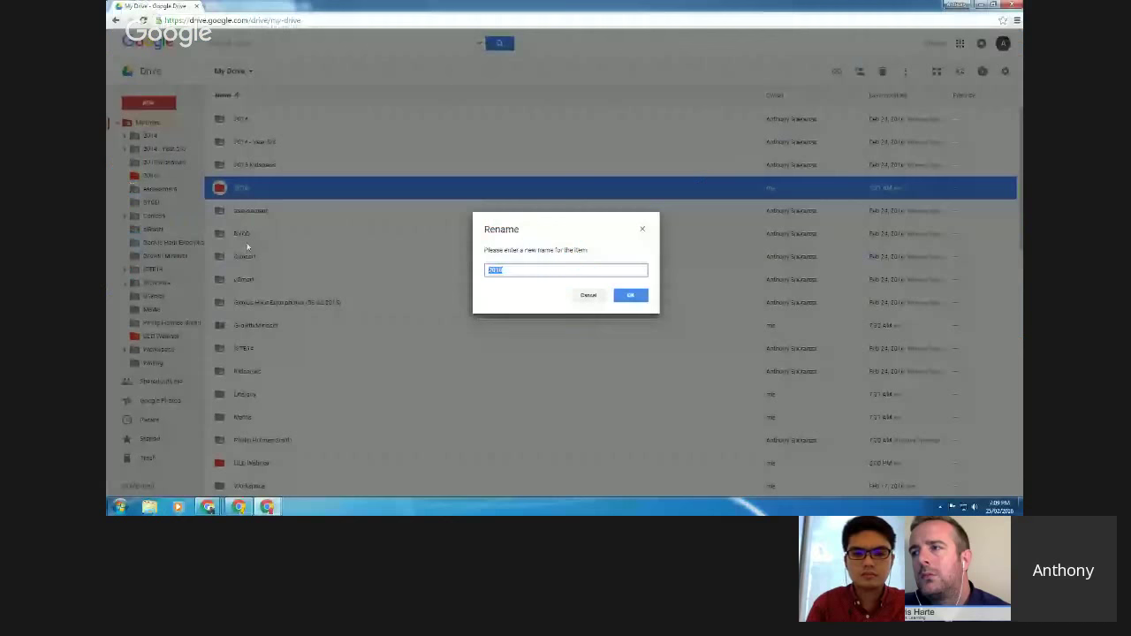
{"action": "left_click", "coordinate": [512, 272]}
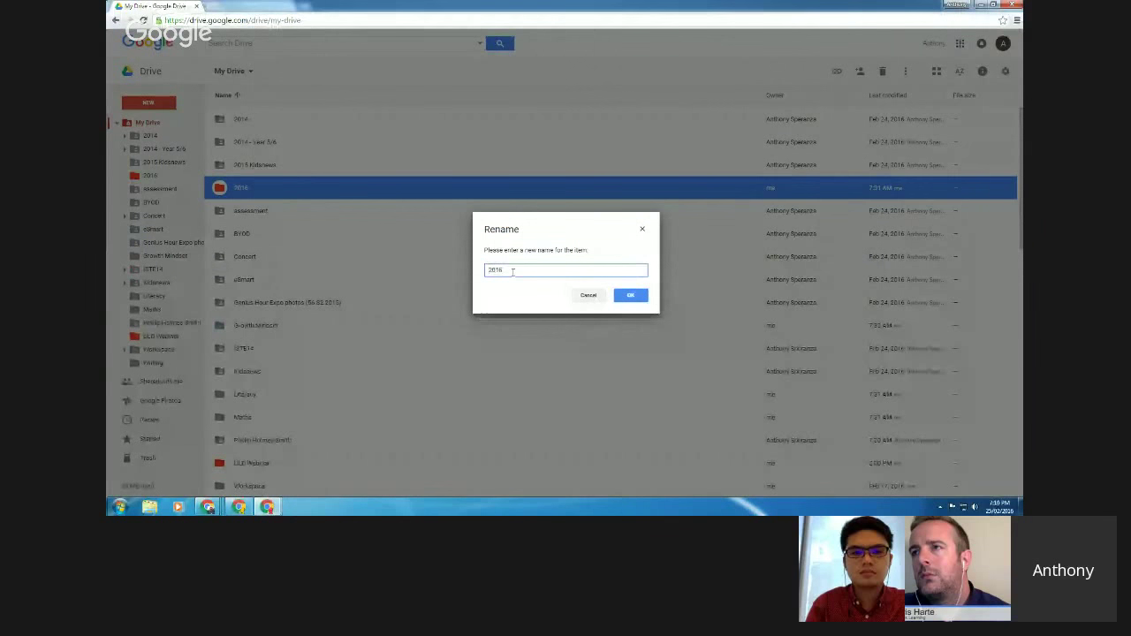
{"action": "type", "text": "!"}
{"action": "left_click", "coordinate": [631, 296]}
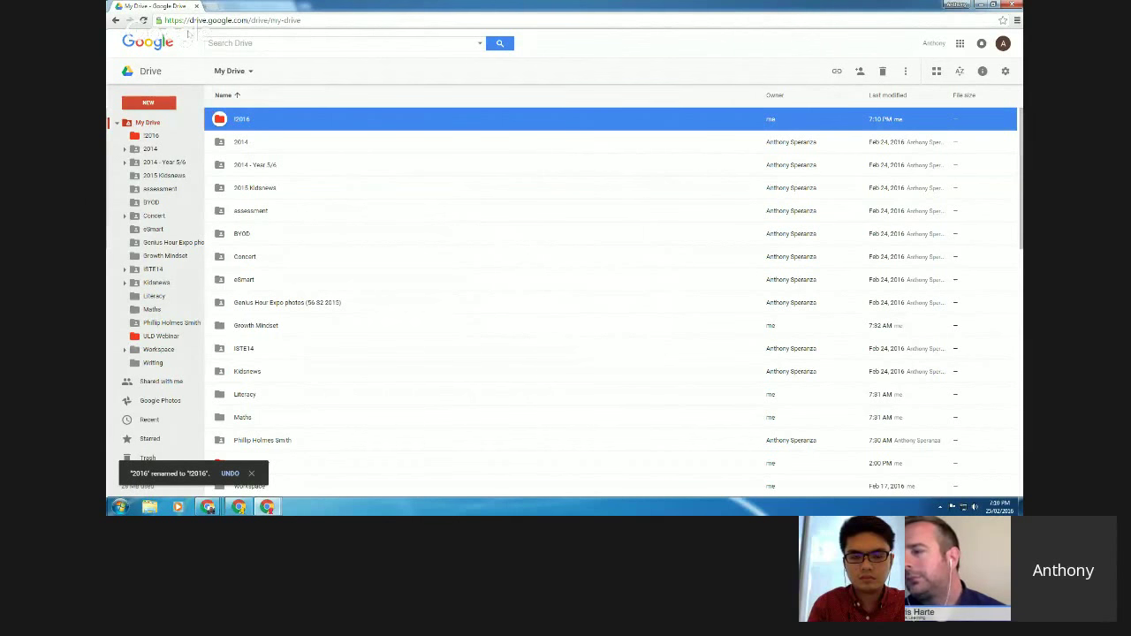
Reverse the name sorting of My Drive to descending and switch it back to ascending
{"action": "key", "text": "Down"}
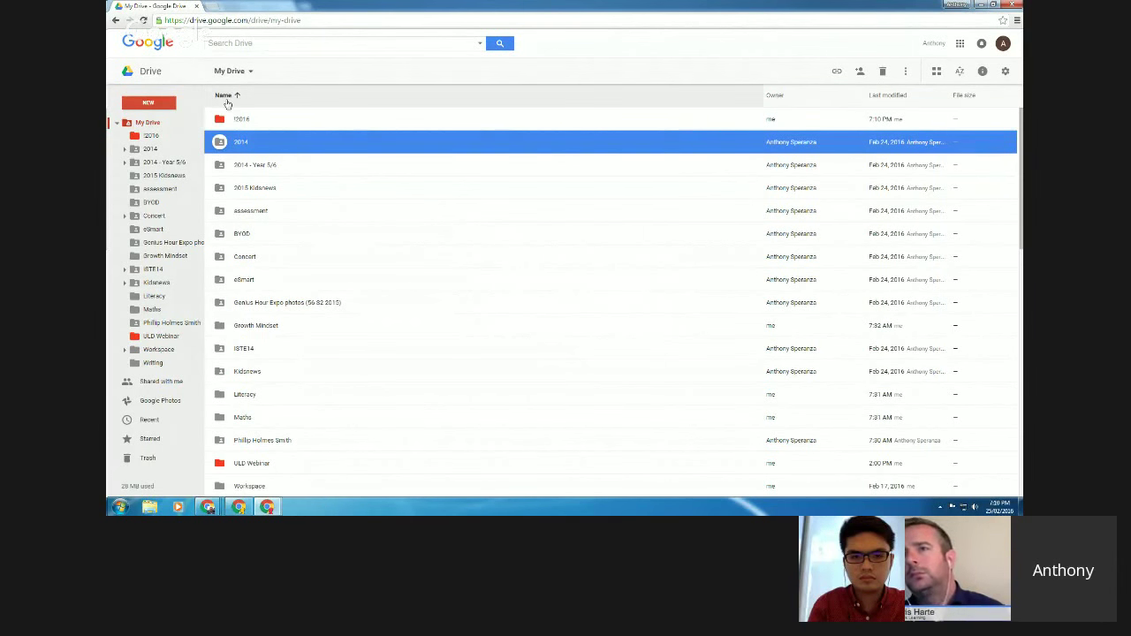
{"action": "key", "text": "Up"}
{"action": "left_click", "coordinate": [224, 95]}
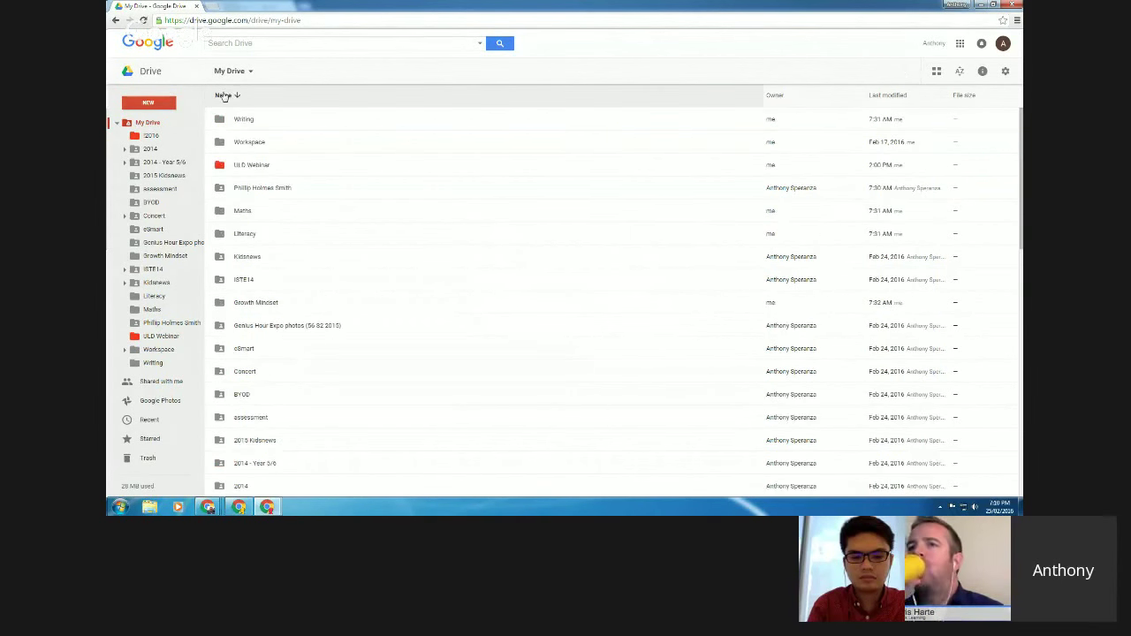
{"action": "left_click", "coordinate": [228, 96]}
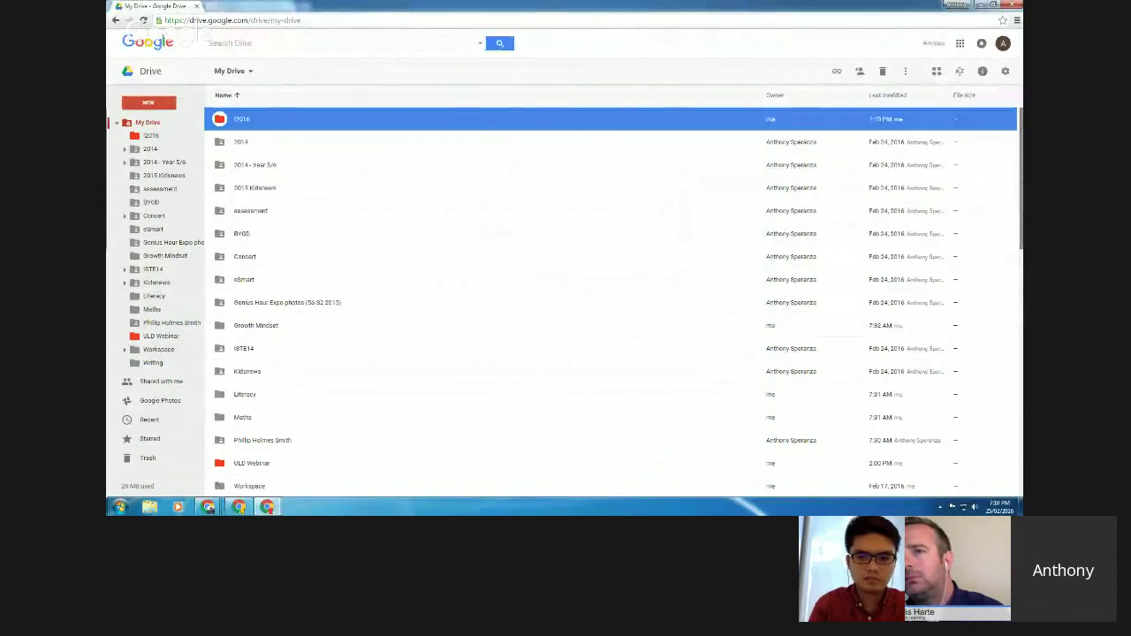
Display the recent activity of the 2014 - Year 5/6 folder
{"action": "left_click", "coordinate": [267, 173]}
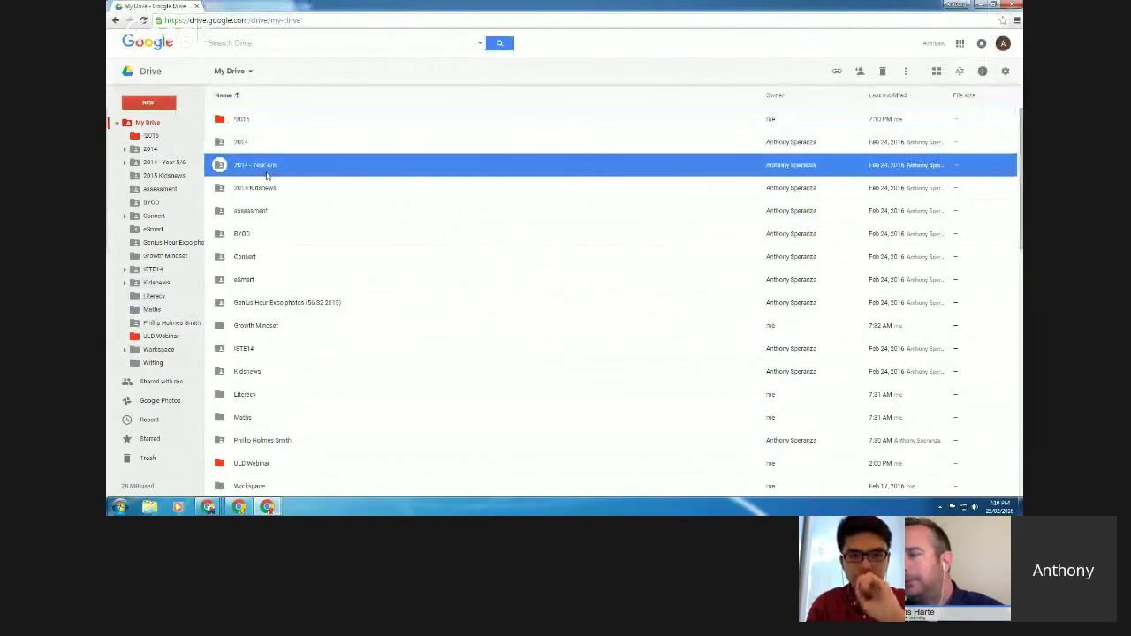
{"action": "left_click", "coordinate": [983, 73]}
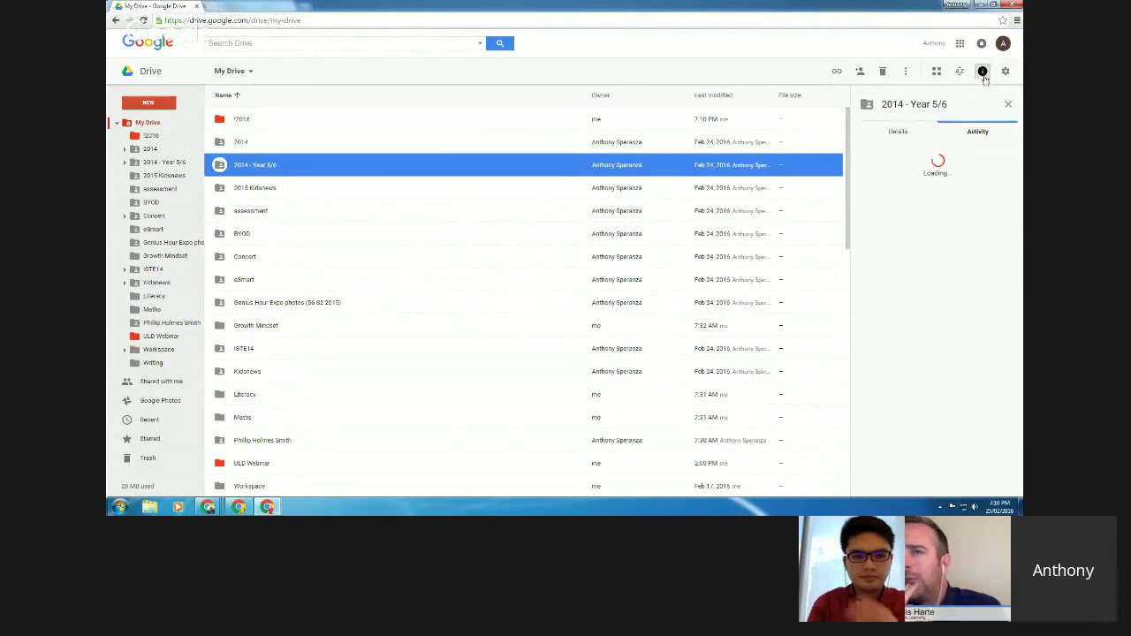
{"action": "left_click", "coordinate": [983, 74]}
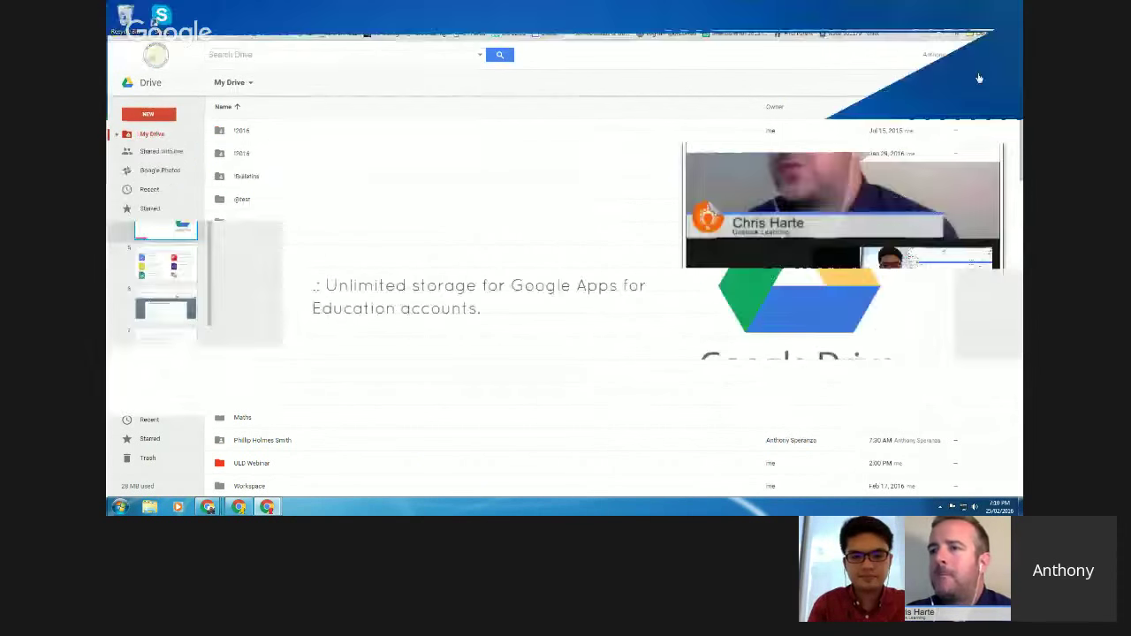
{"action": "left_click", "coordinate": [983, 74]}
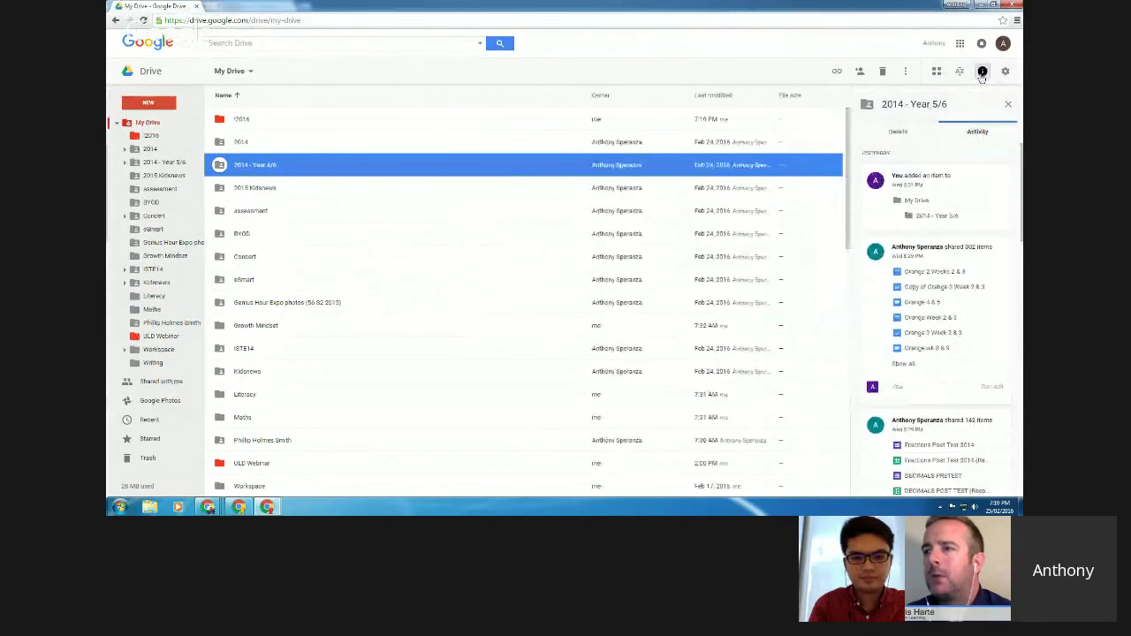
Compare the activity of the 2014 folder with that of the 2014 - Year 5/6 folder
{"action": "left_click", "coordinate": [248, 147]}
{"action": "left_click", "coordinate": [250, 164]}
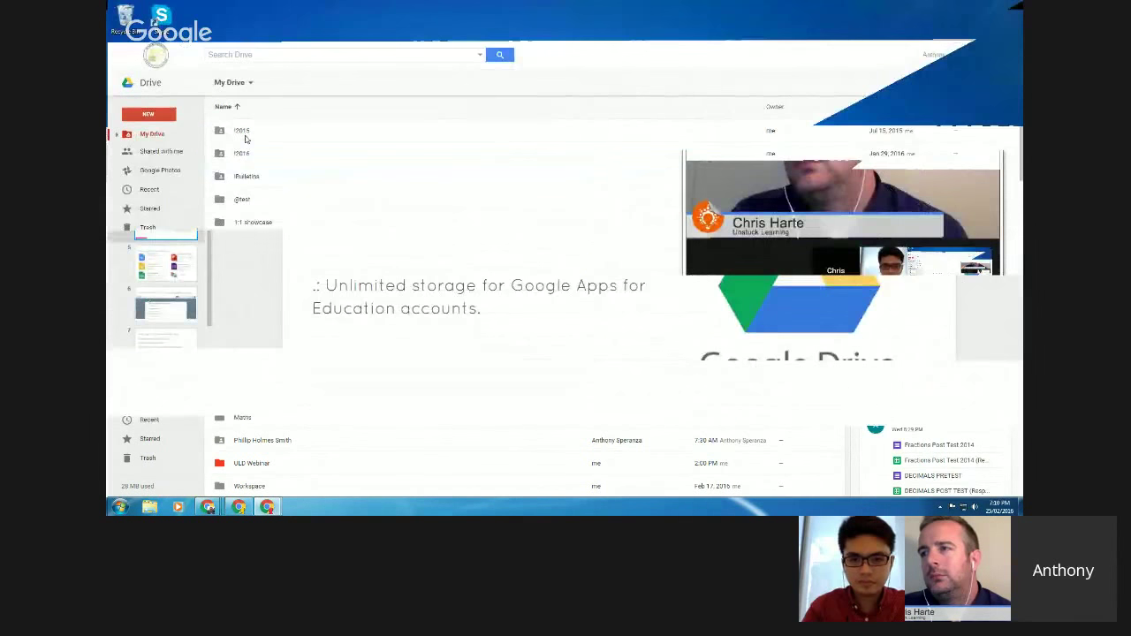
{"action": "left_click", "coordinate": [243, 146]}
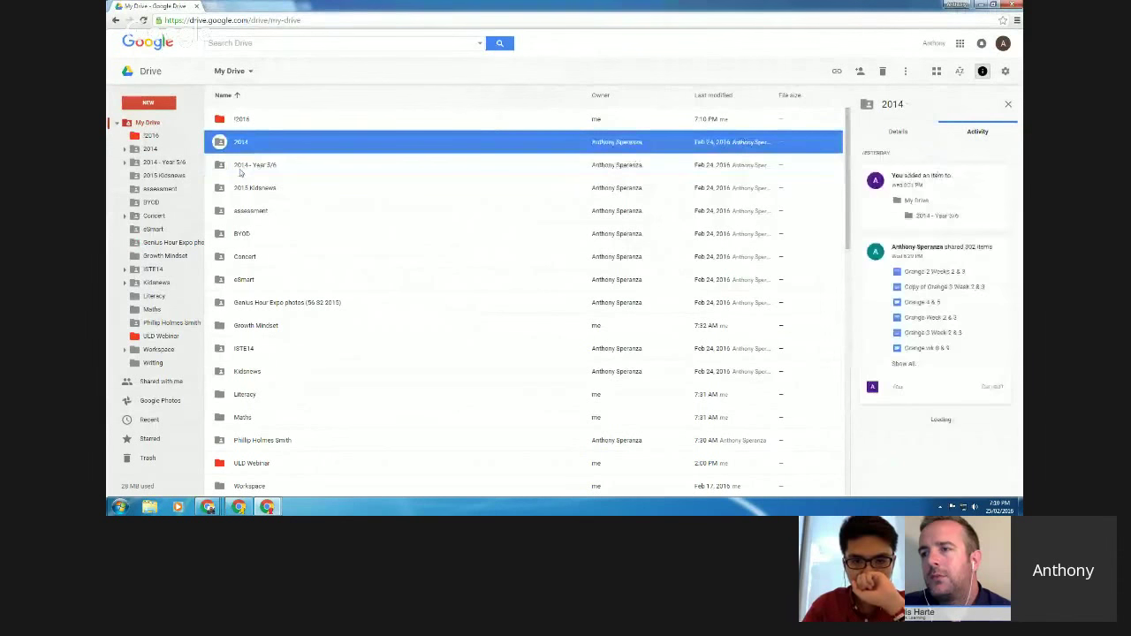
{"action": "left_click", "coordinate": [243, 167]}
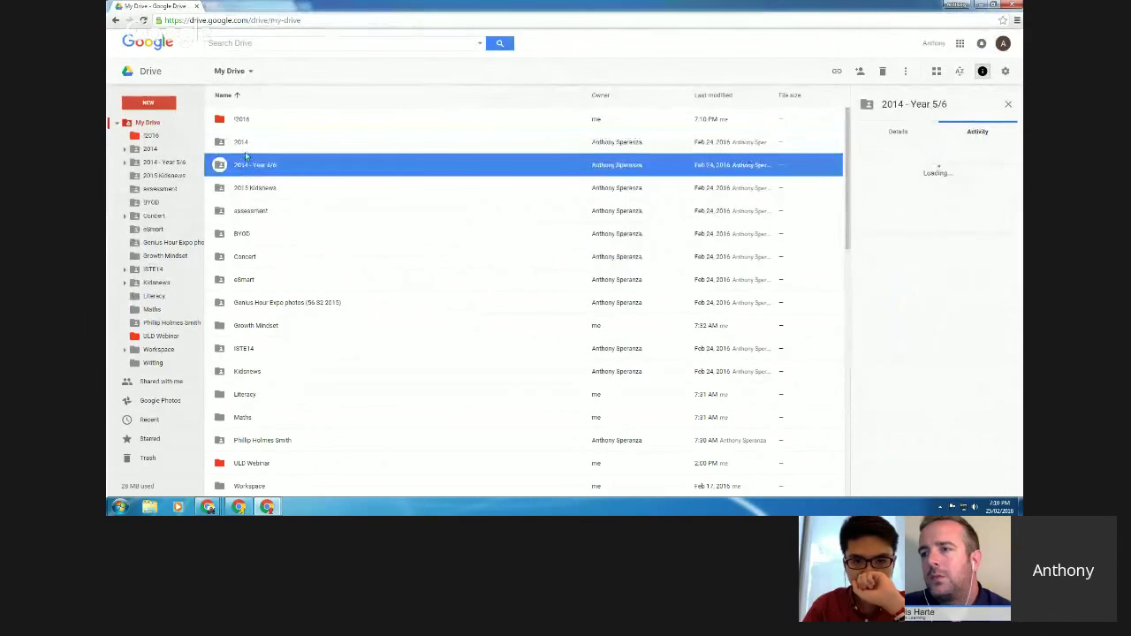
Browse the contents of the 2014 - Year 5/6 folder, and return to My Drive to view that folder's activity
{"action": "double_click", "coordinate": [251, 167]}
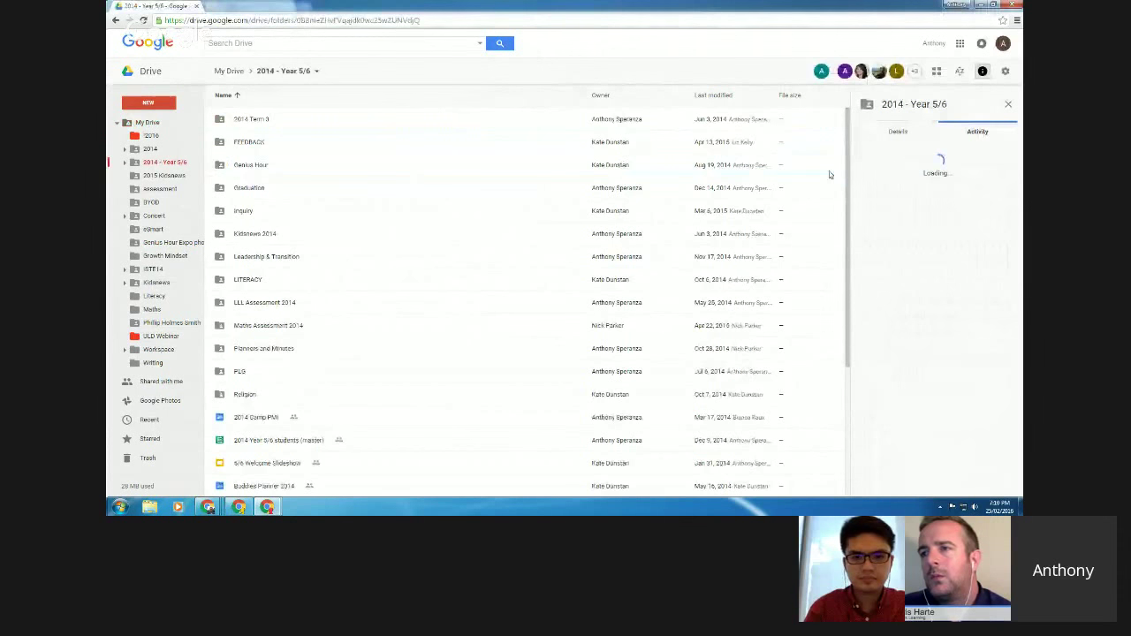
{"action": "scroll", "coordinate": [823, 301], "scroll_direction": "down", "scroll_amount": 10}
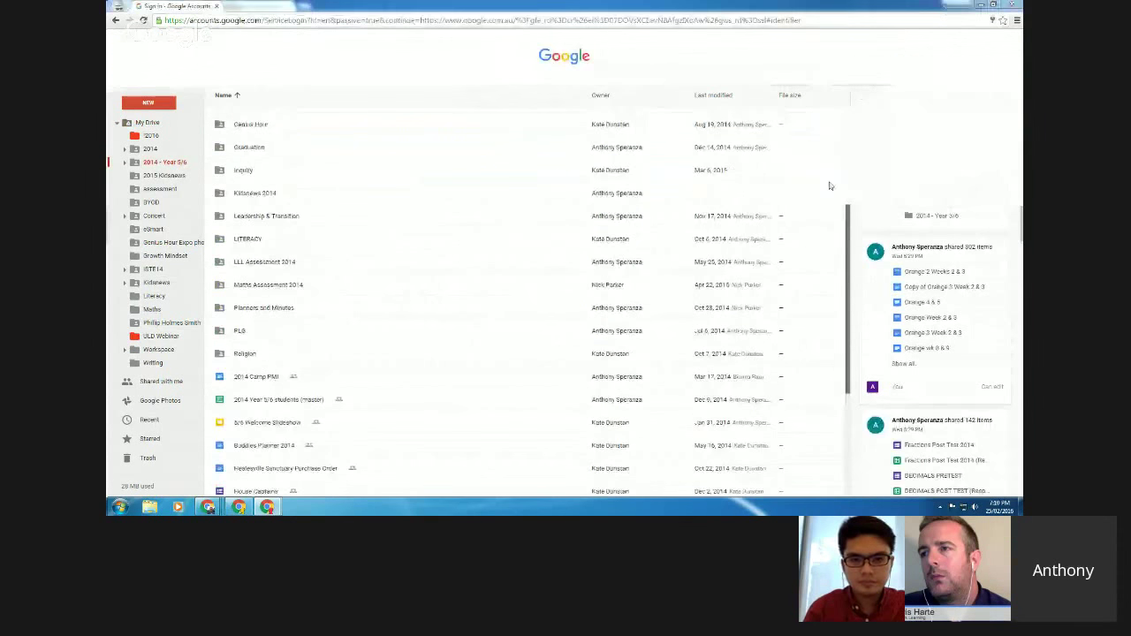
{"action": "left_click", "coordinate": [227, 71]}
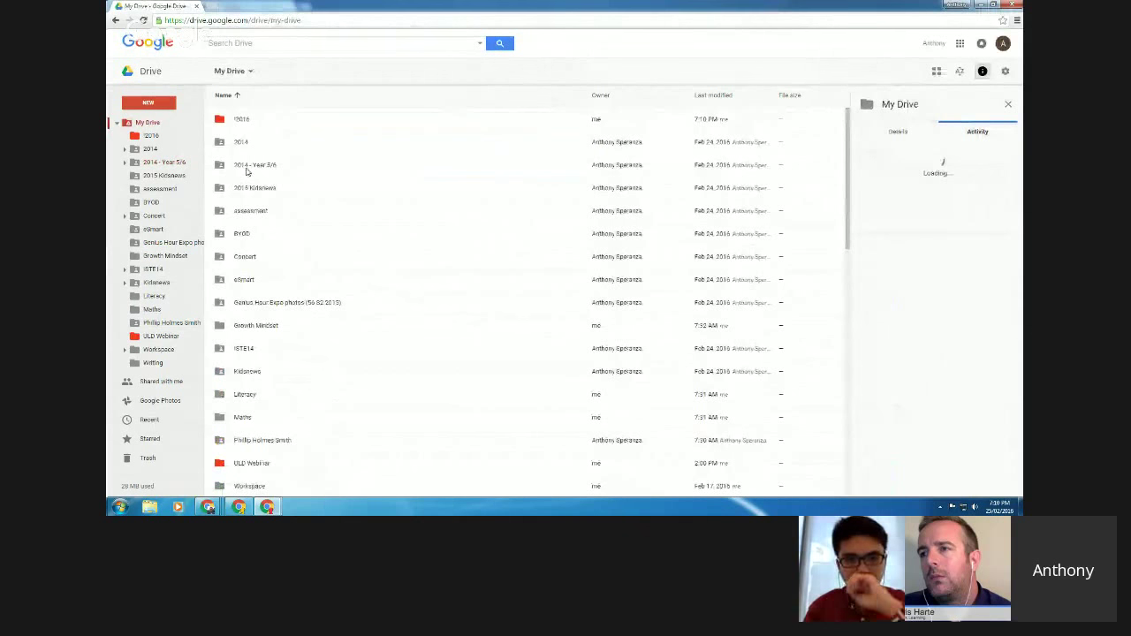
{"action": "left_click", "coordinate": [247, 172]}
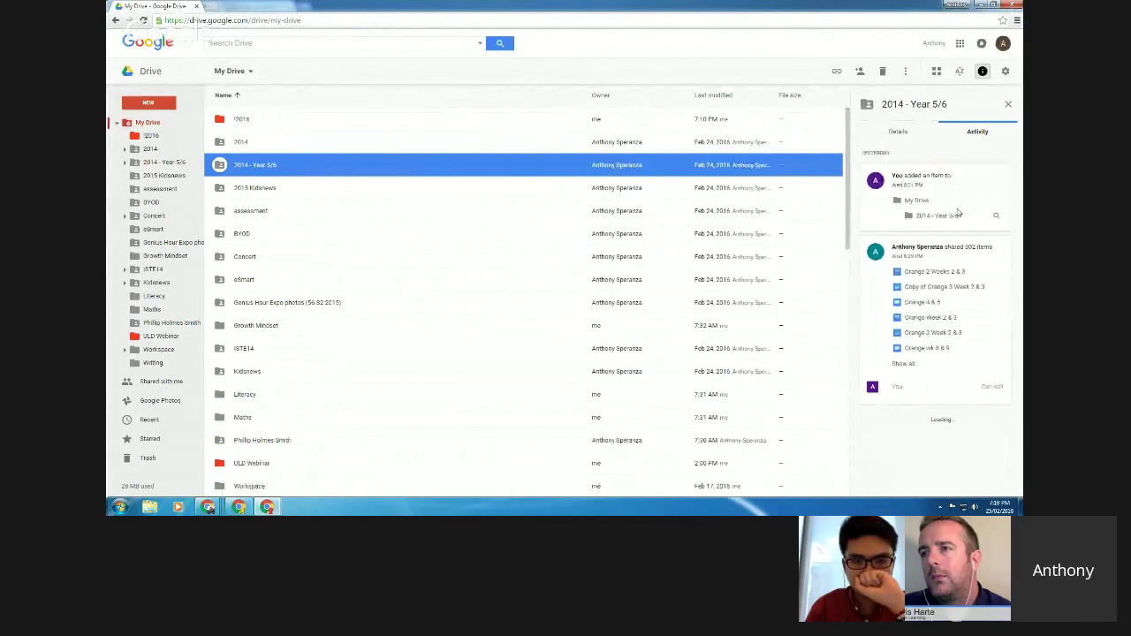
Look through the 2014 - Year 5/6 folder's activity history and close its details
{"action": "scroll", "coordinate": [1012, 176], "scroll_direction": "down", "scroll_amount": 2}
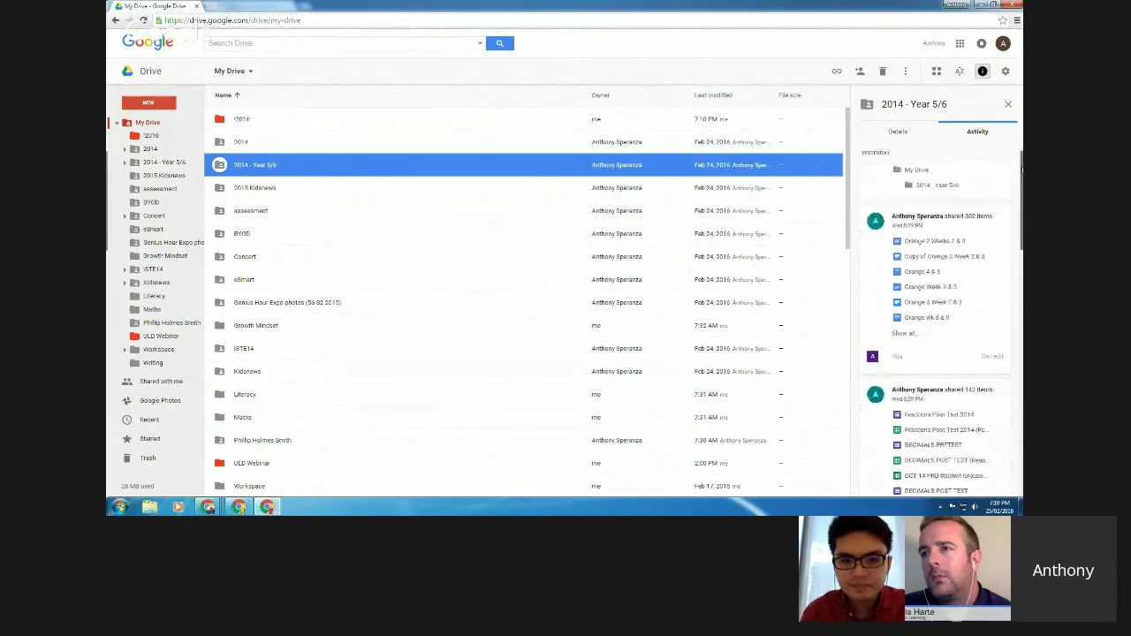
{"action": "scroll", "coordinate": [1016, 185], "scroll_direction": "down", "scroll_amount": 1}
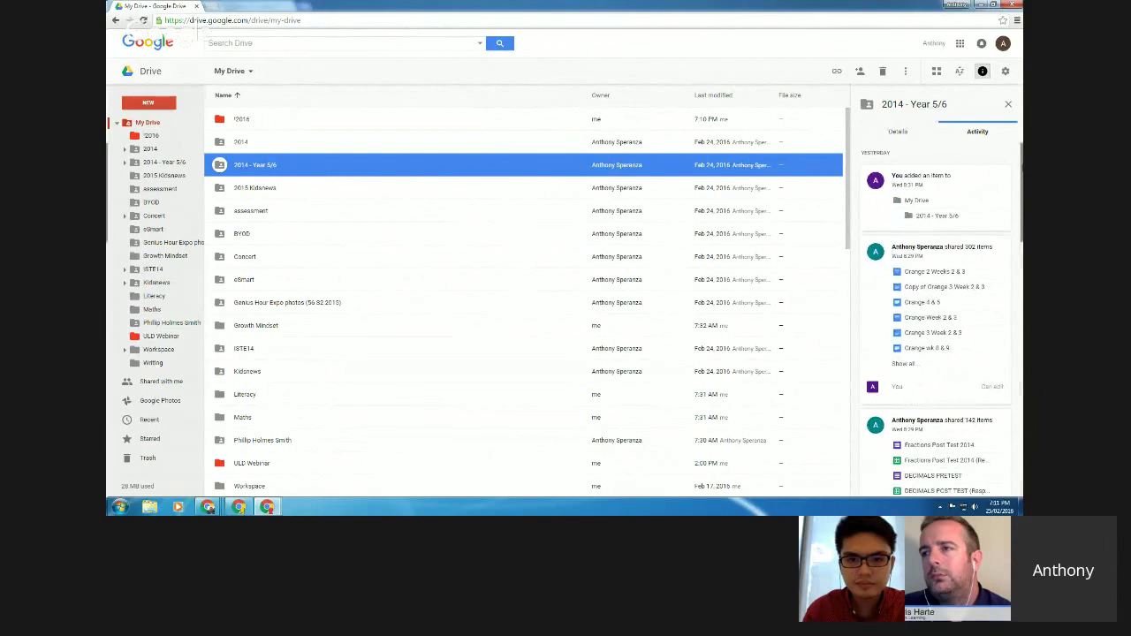
{"action": "scroll", "coordinate": [1021, 212], "scroll_direction": "down", "scroll_amount": 3}
{"action": "scroll", "coordinate": [1021, 212], "scroll_direction": "down", "scroll_amount": 2}
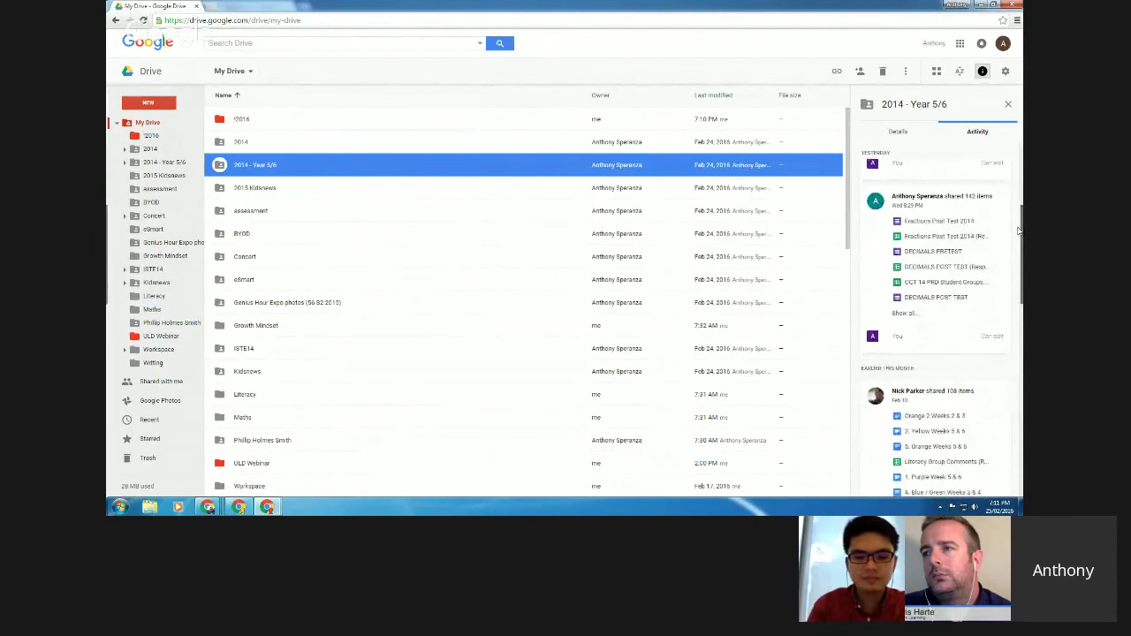
{"action": "left_click_drag", "start_coordinate": [1018, 232], "coordinate": [1016, 155]}
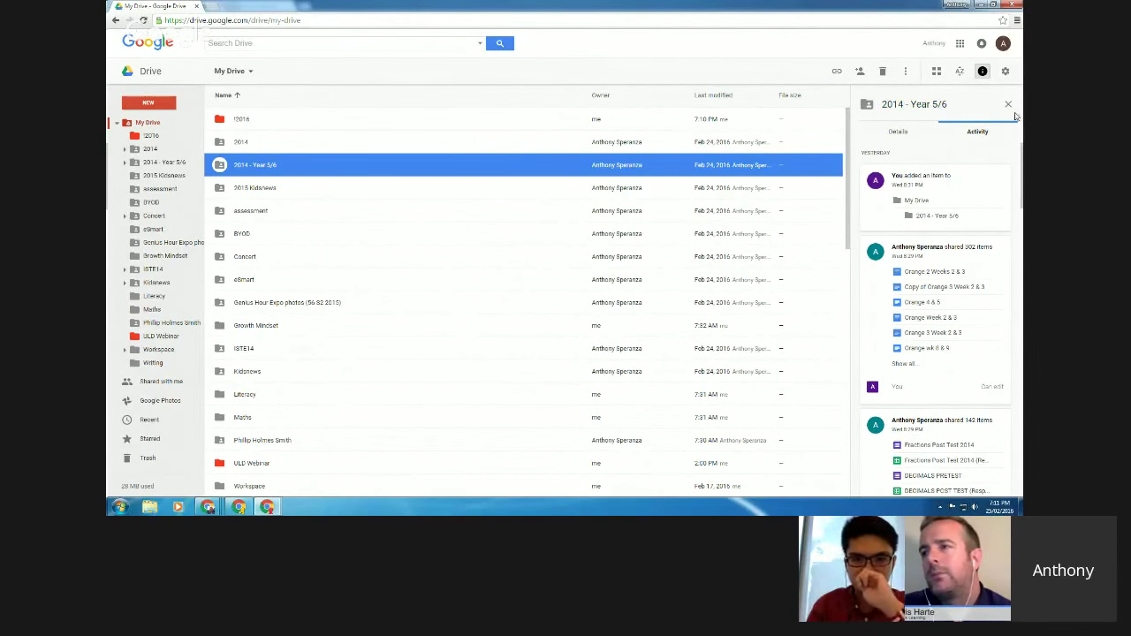
{"action": "left_click", "coordinate": [1008, 105]}
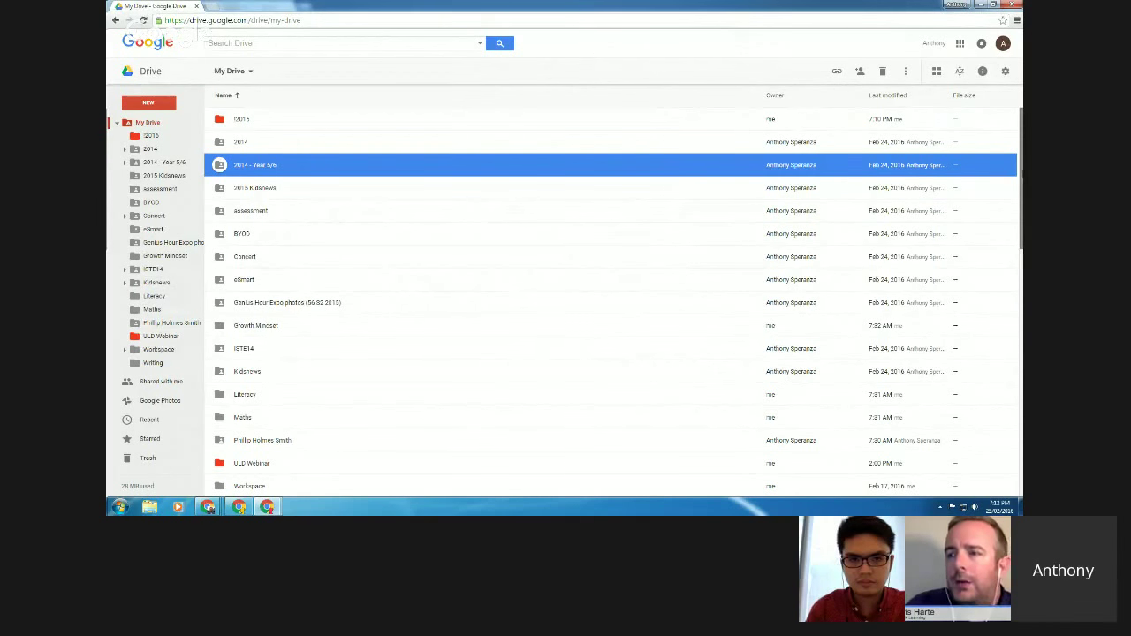
Select the !2016 folder in My Drive, and view Drive's advanced search options before closing them
{"action": "scroll", "coordinate": [610, 301], "scroll_direction": "down", "scroll_amount": 3}
{"action": "scroll", "coordinate": [610, 301], "scroll_direction": "up", "scroll_amount": 3}
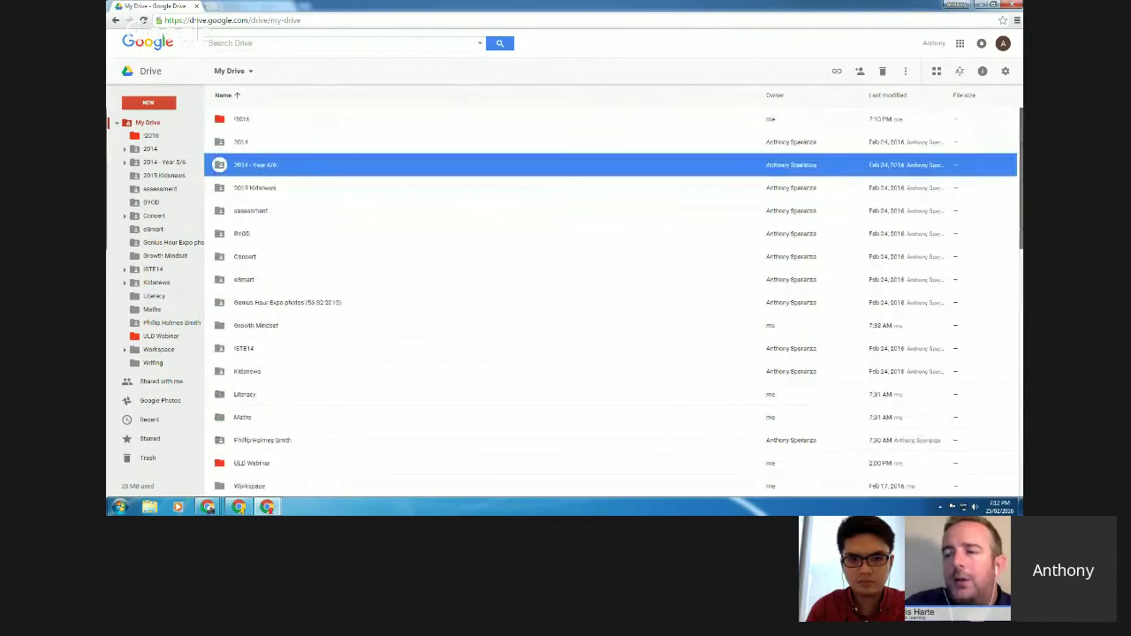
{"action": "left_click", "coordinate": [257, 124]}
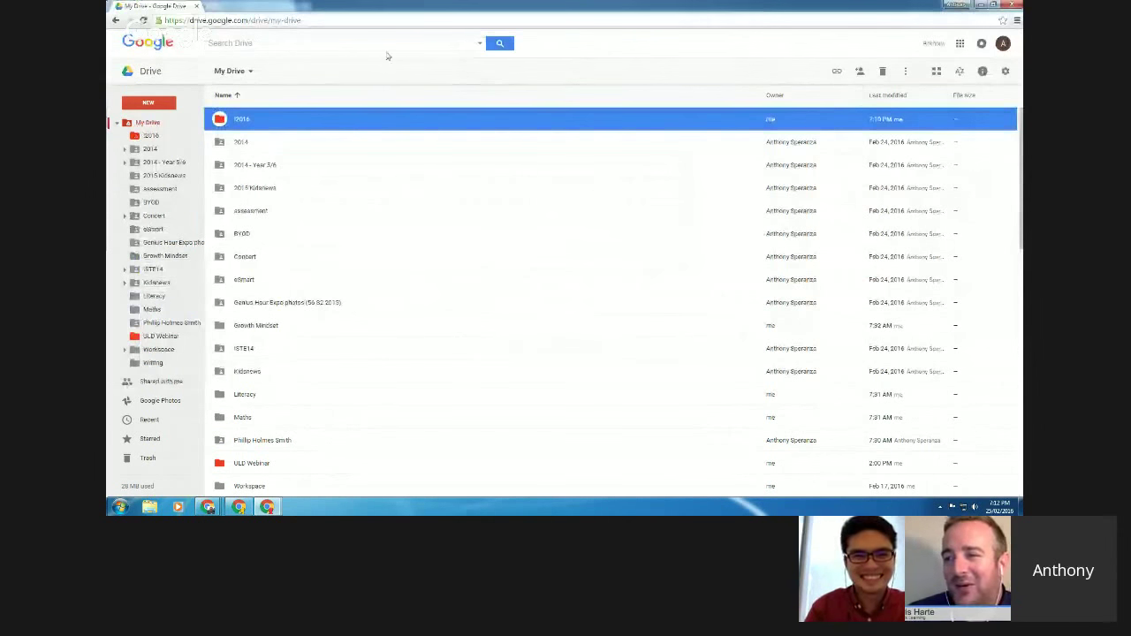
{"action": "left_click", "coordinate": [479, 43]}
{"action": "left_click", "coordinate": [577, 50]}
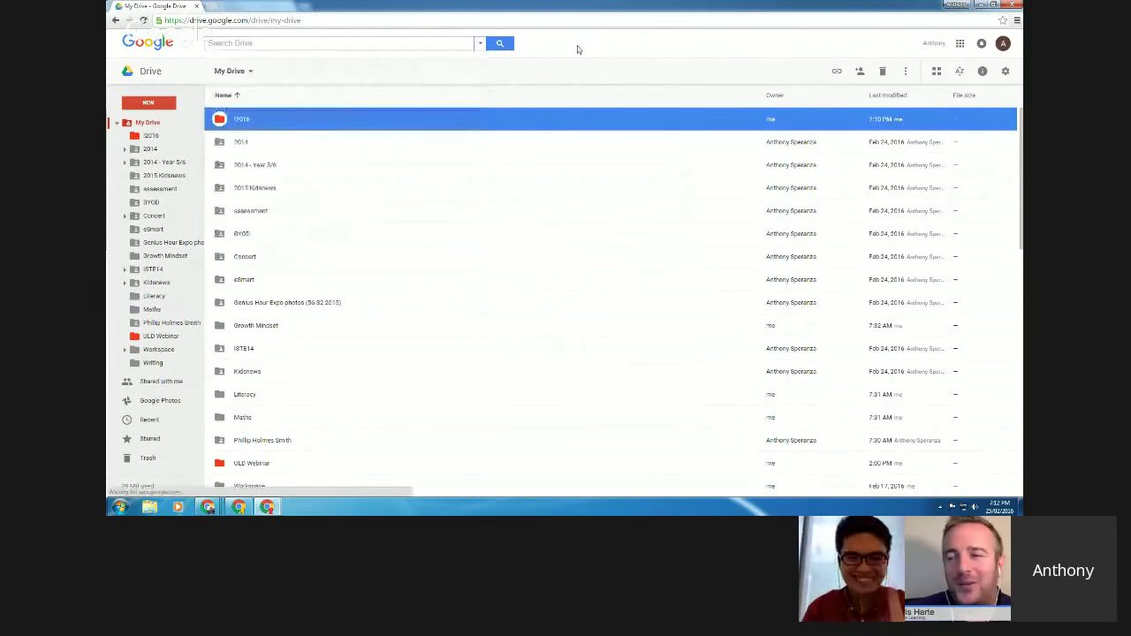
{"action": "left_click", "coordinate": [480, 43]}
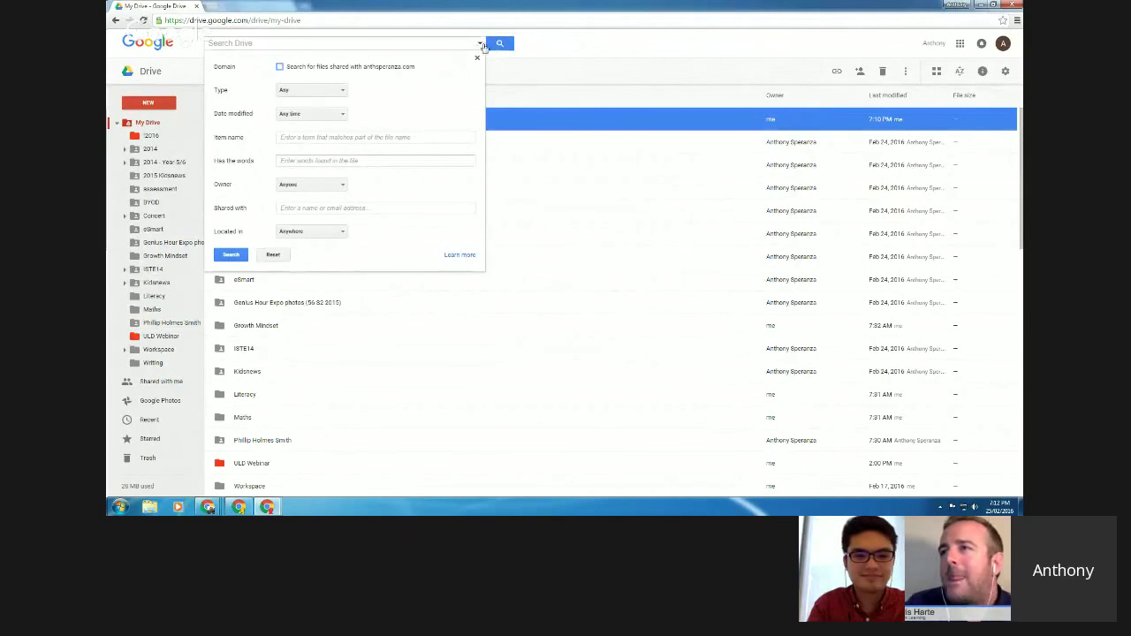
{"action": "left_click", "coordinate": [478, 46]}
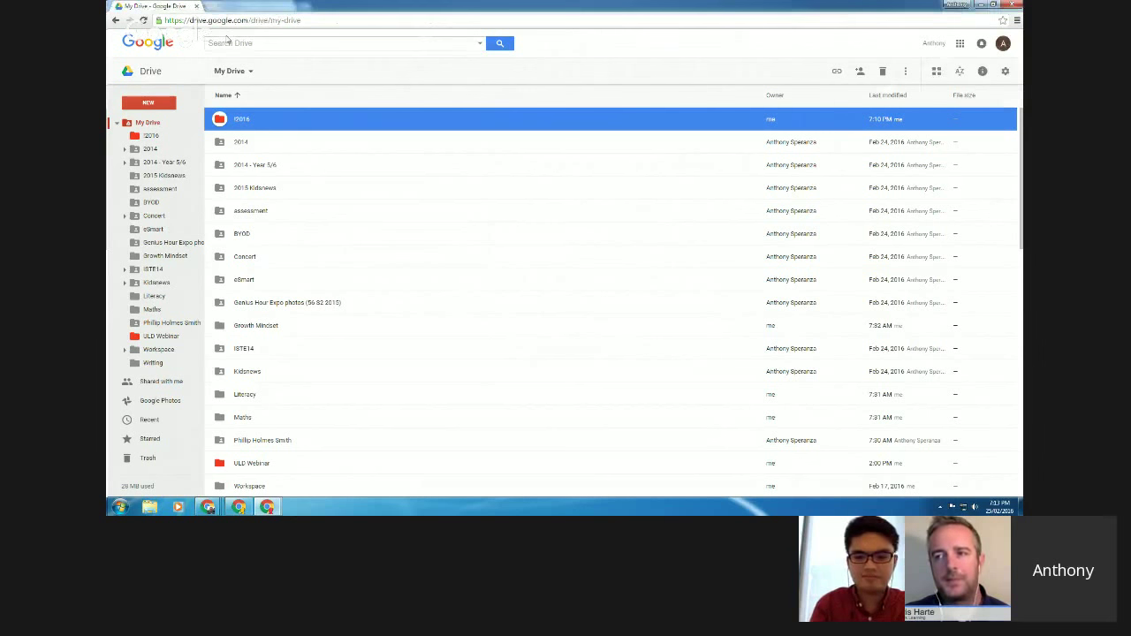
Search Drive for pmi and clear the search text
{"action": "left_click", "coordinate": [243, 41]}
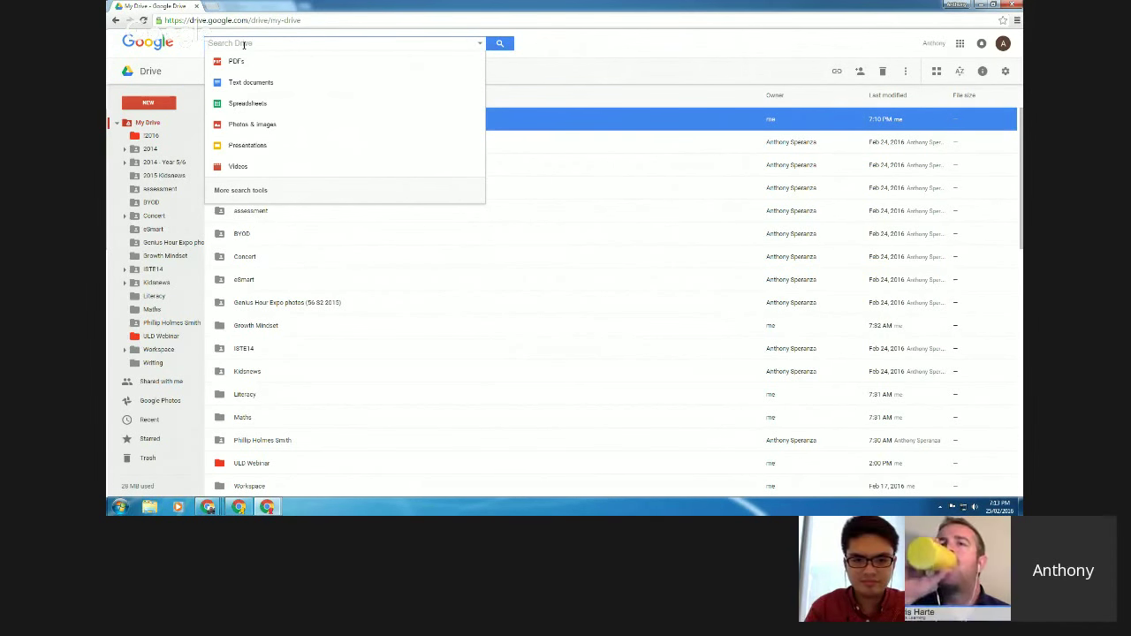
{"action": "type", "text": "pmi"}
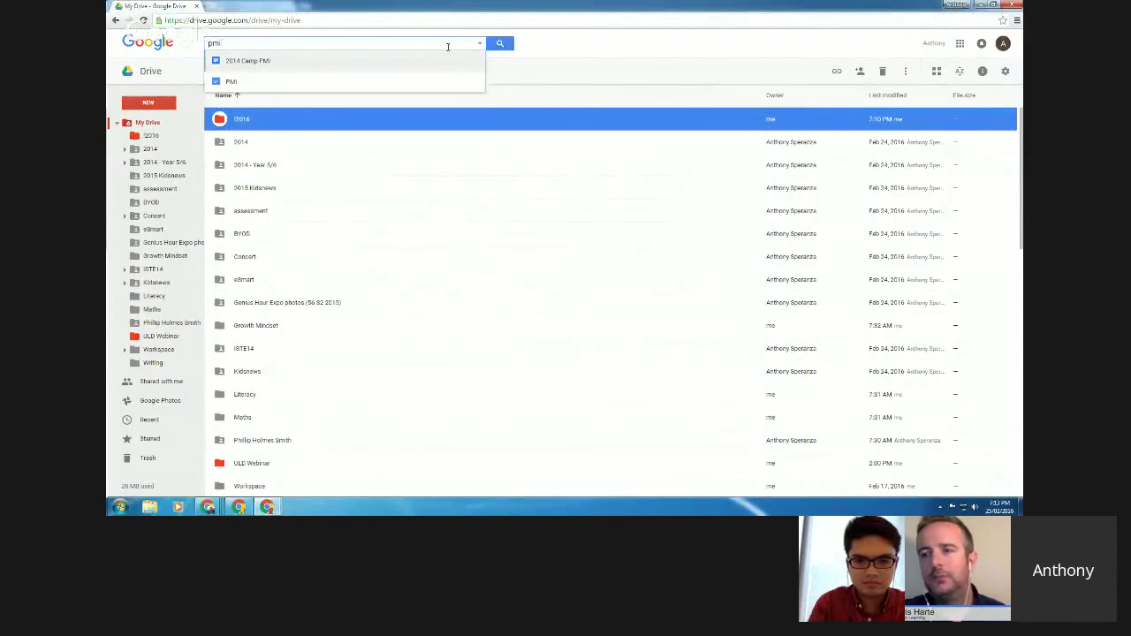
{"action": "left_click", "coordinate": [541, 52]}
{"action": "left_click_drag", "start_coordinate": [335, 42], "coordinate": [197, 48]}
{"action": "key", "text": "BackSpace"}
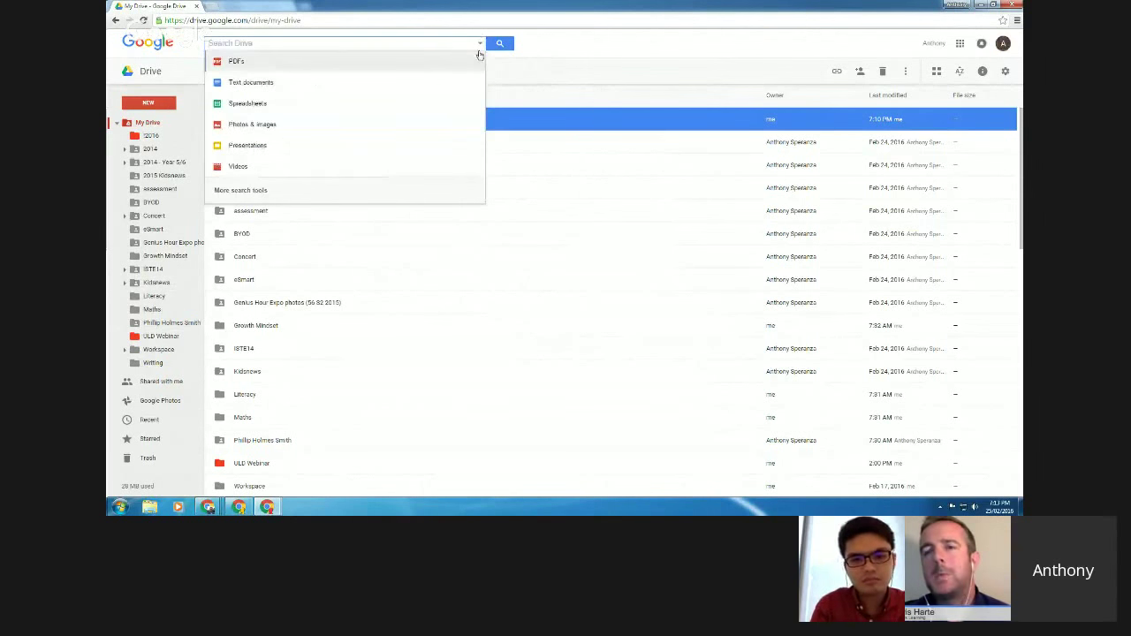
Search Drive with the type filter set to Presentations and the owner filter set to Owned by me
{"action": "left_click", "coordinate": [479, 44]}
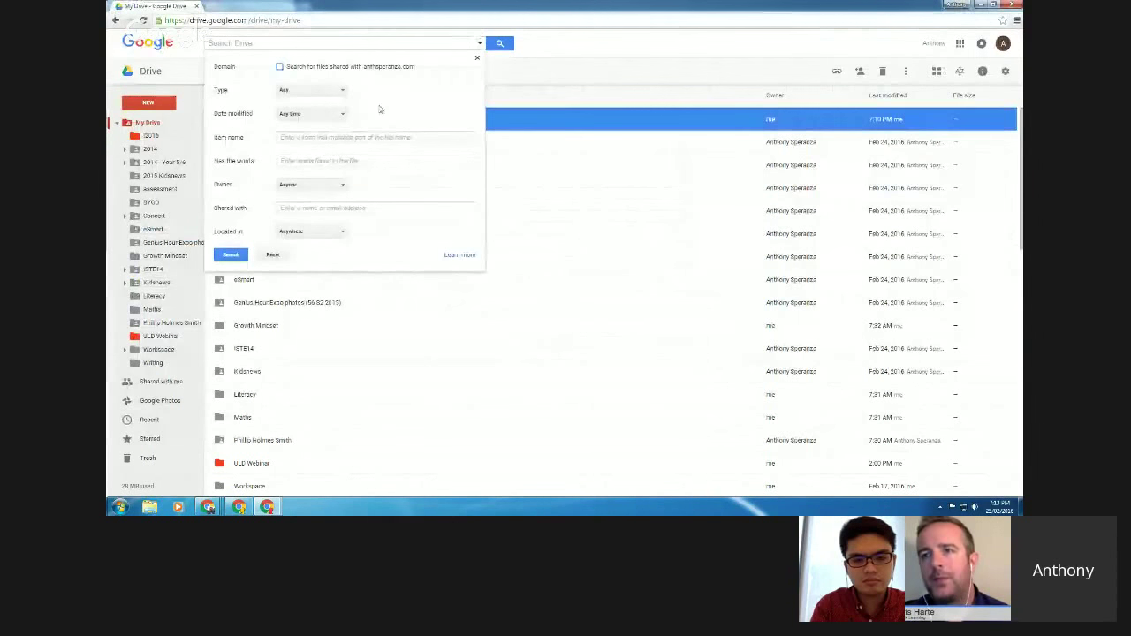
{"action": "left_click", "coordinate": [321, 88]}
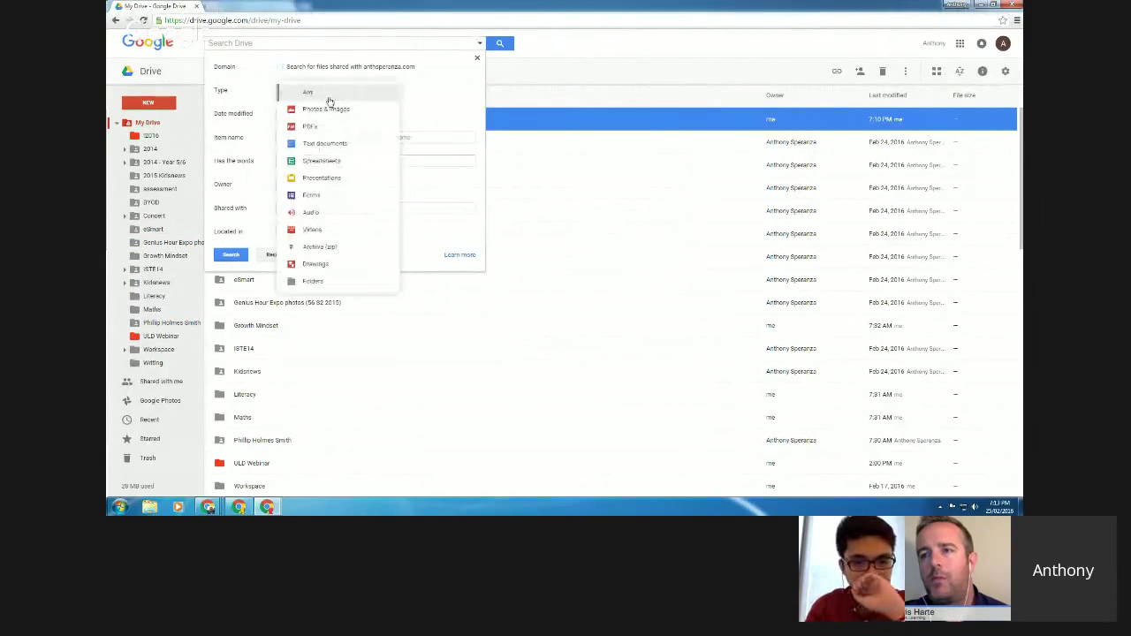
{"action": "left_click", "coordinate": [323, 177]}
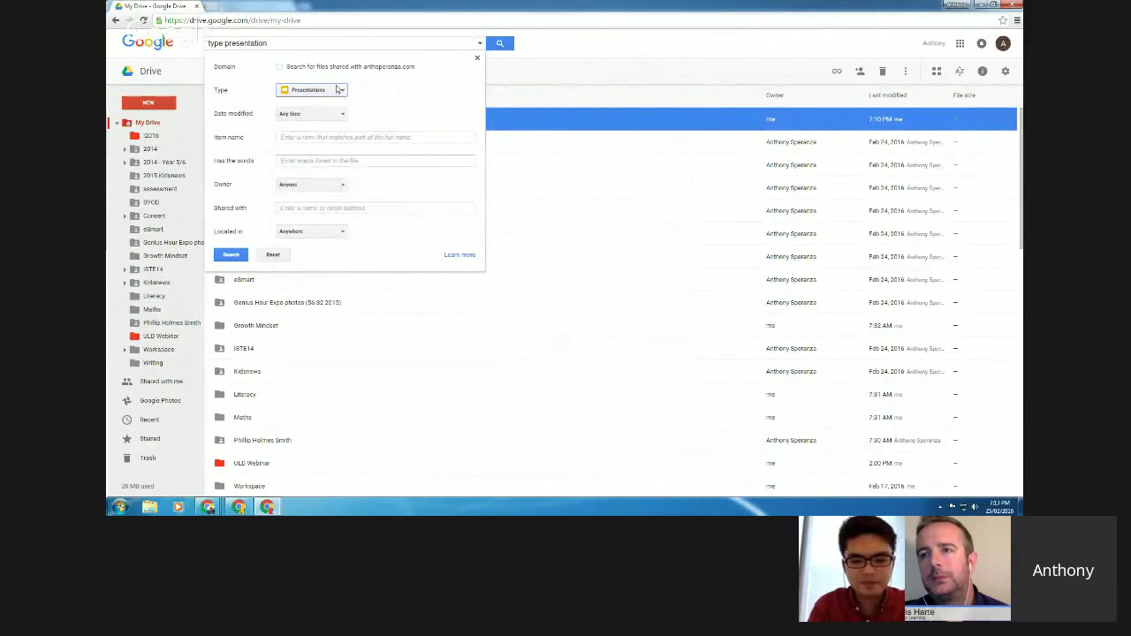
{"action": "left_click", "coordinate": [325, 186]}
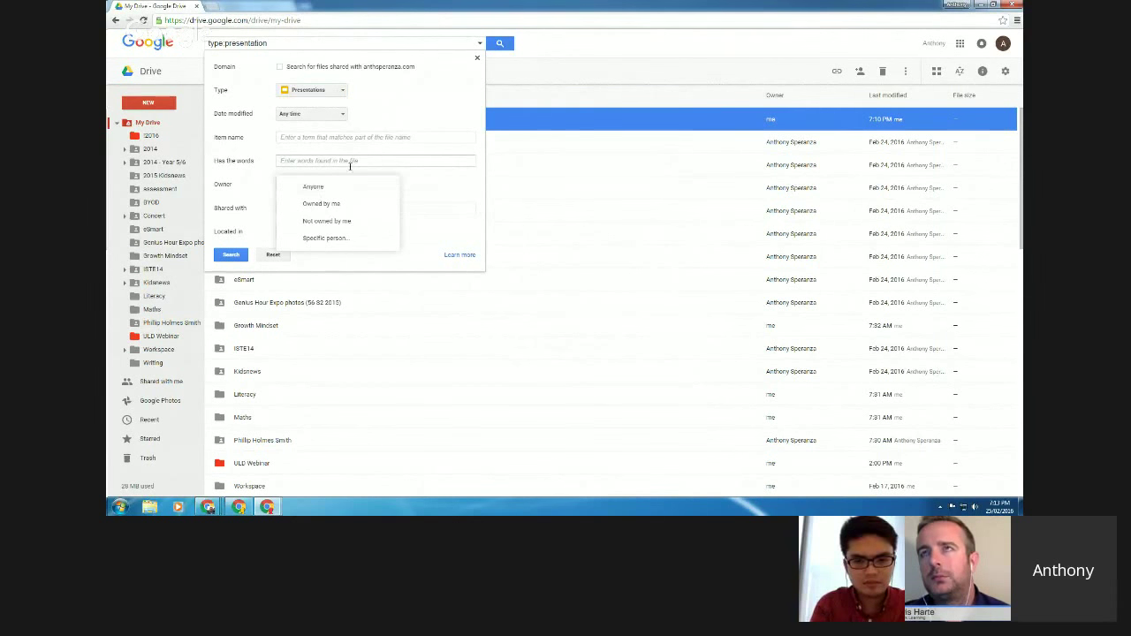
{"action": "left_click", "coordinate": [376, 121]}
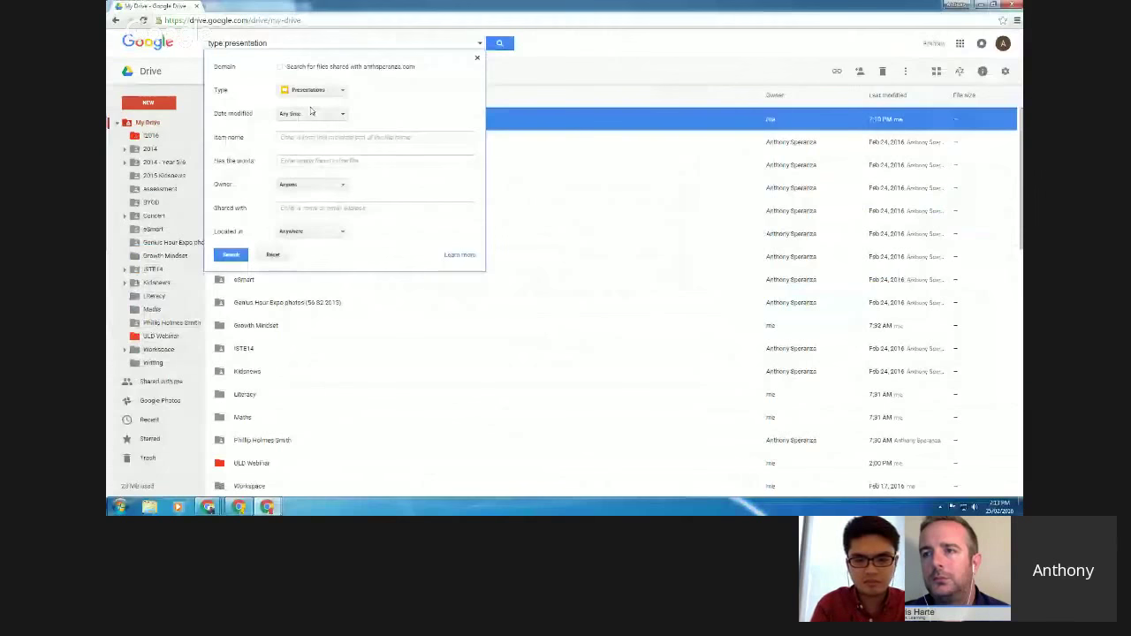
{"action": "left_click", "coordinate": [320, 91]}
{"action": "left_click", "coordinate": [320, 128]}
{"action": "left_click", "coordinate": [318, 187]}
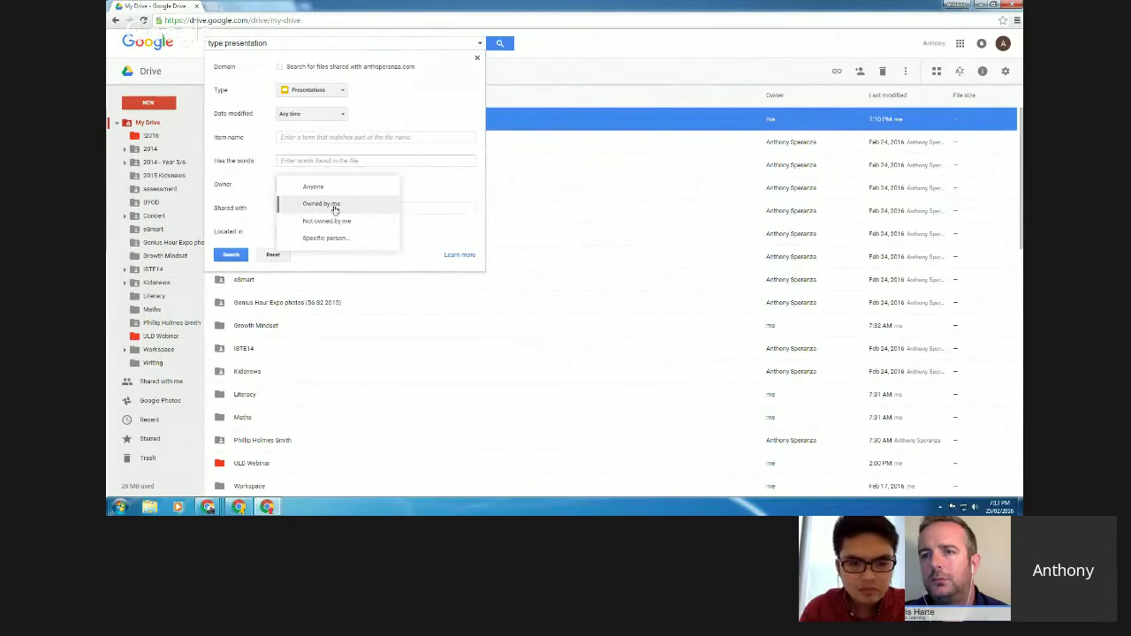
{"action": "left_click", "coordinate": [335, 204]}
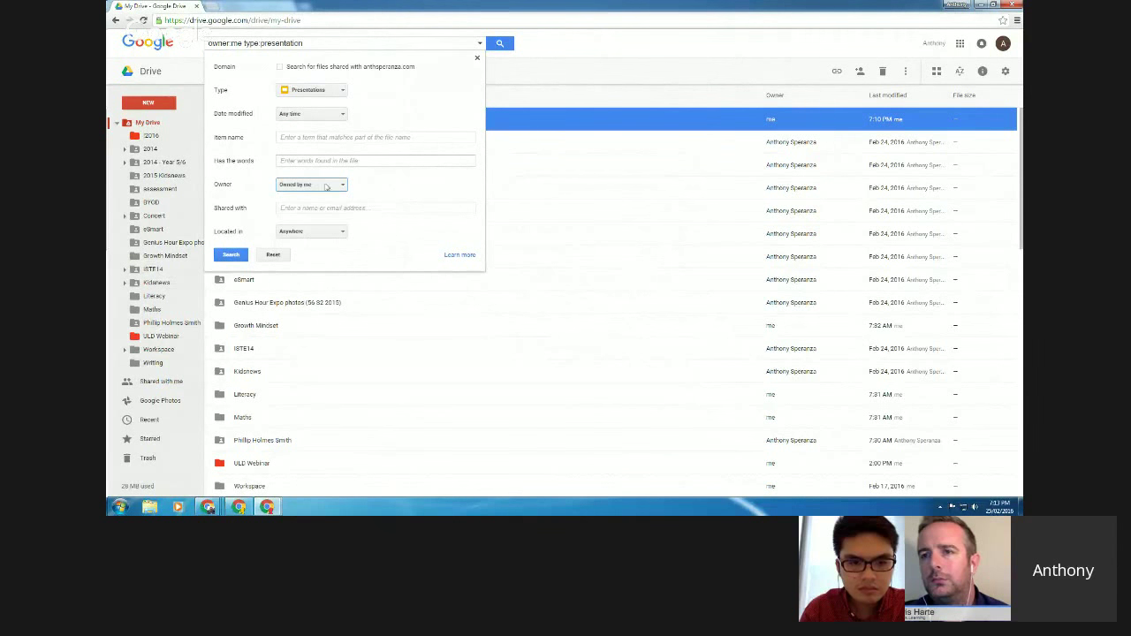
{"action": "left_click", "coordinate": [232, 255]}
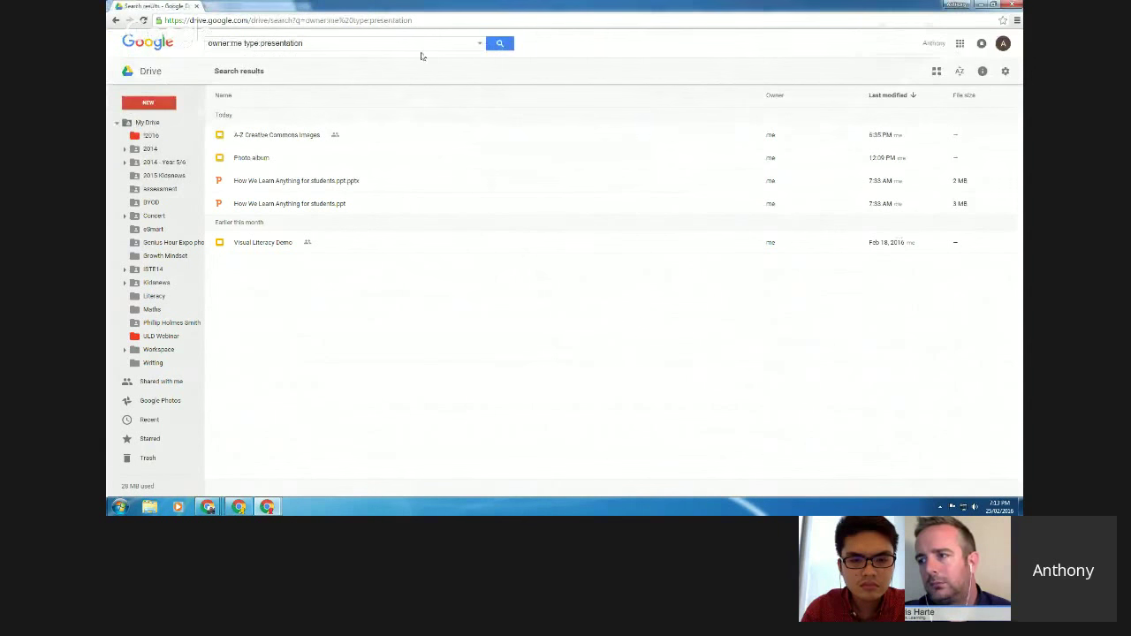
Review the filters used for the presentation search and return to My Drive
{"action": "left_click", "coordinate": [480, 44]}
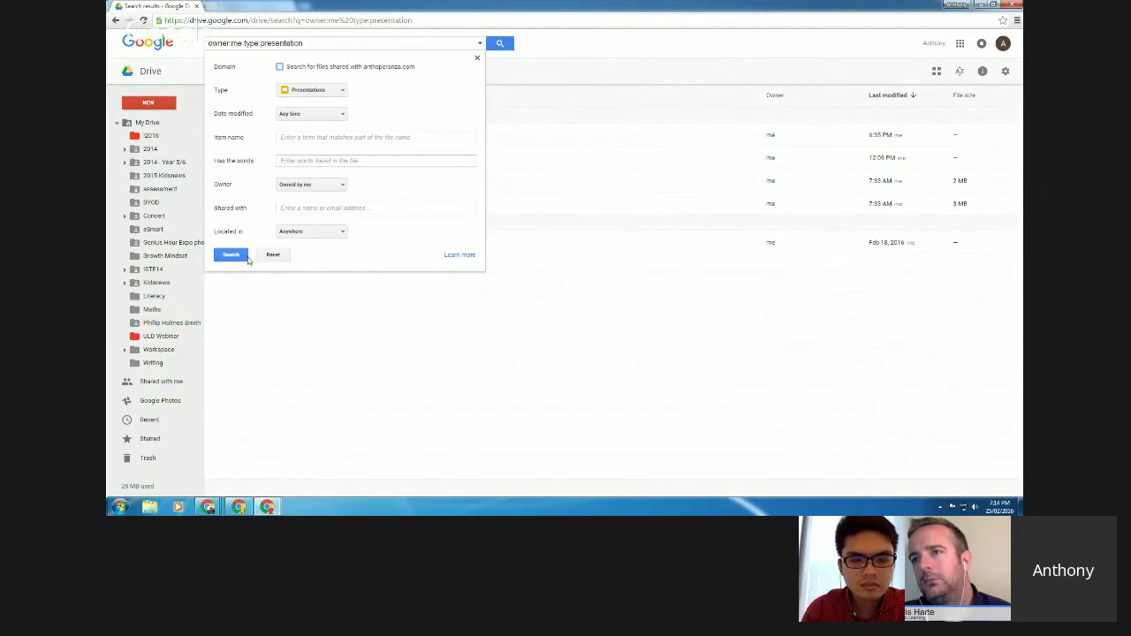
{"action": "left_click", "coordinate": [146, 122]}
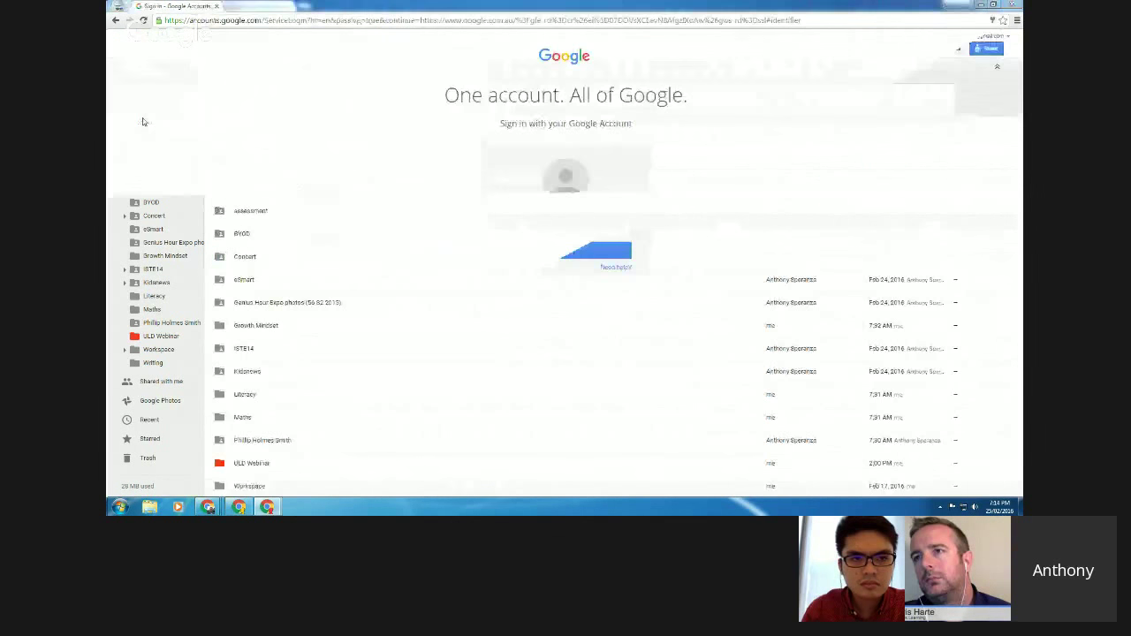
{"action": "scroll", "coordinate": [378, 394], "scroll_direction": "down", "scroll_amount": 1}
{"action": "scroll", "coordinate": [378, 394], "scroll_direction": "up", "scroll_amount": 1}
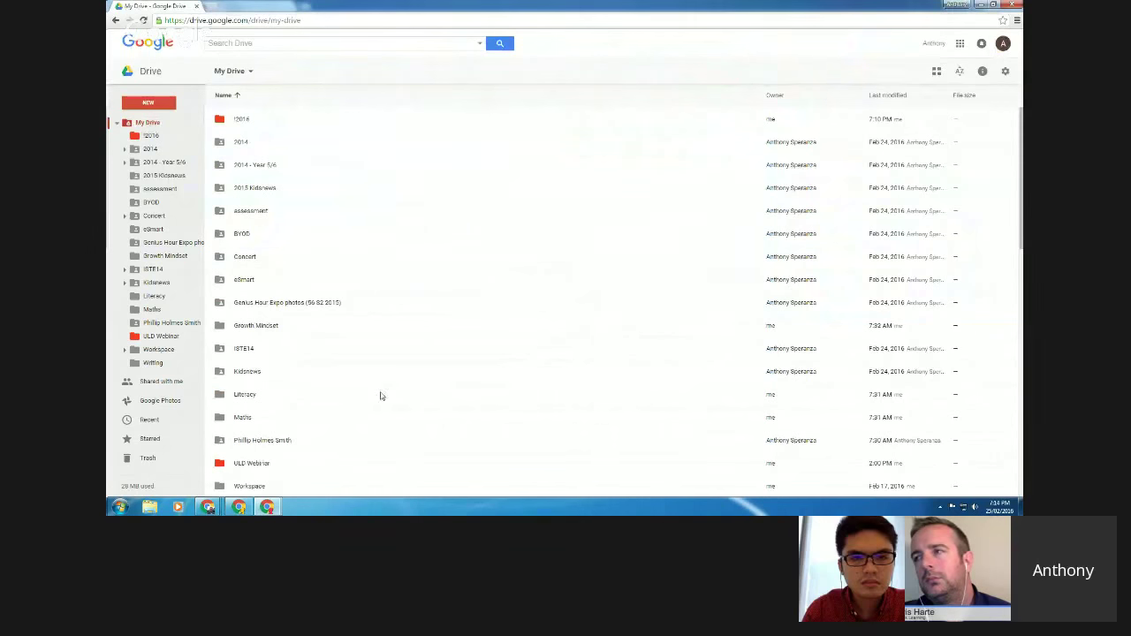
Switch to the Google Apps for appsolute beginners presentation, and open the Google Docs example link before closing that document
{"action": "mouse_move", "coordinate": [207, 506]}
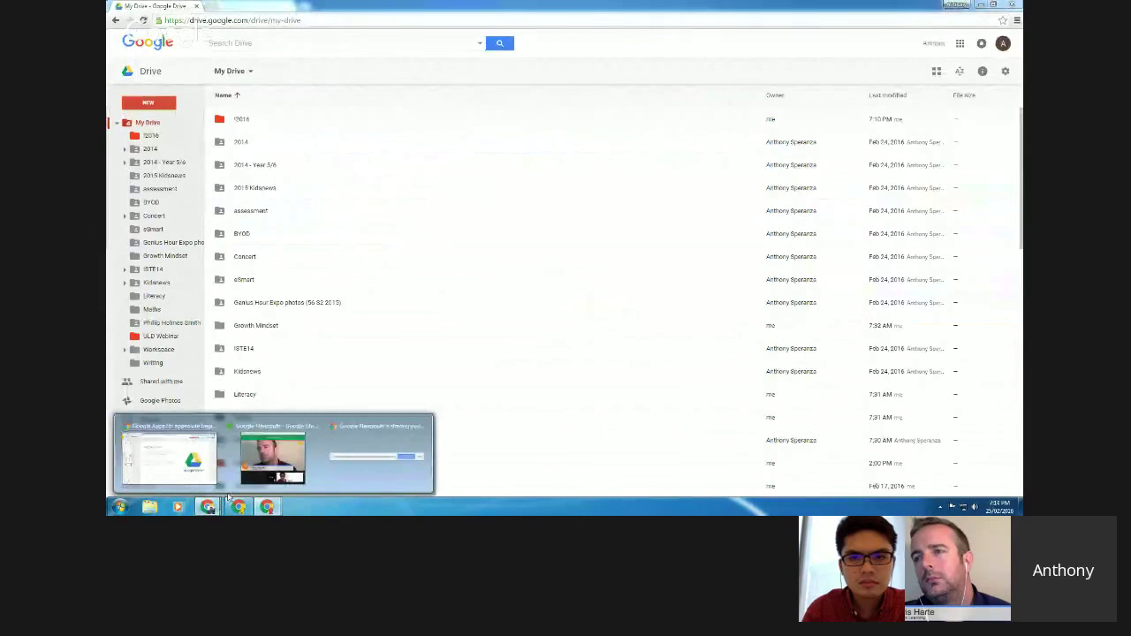
{"action": "left_click", "coordinate": [209, 487]}
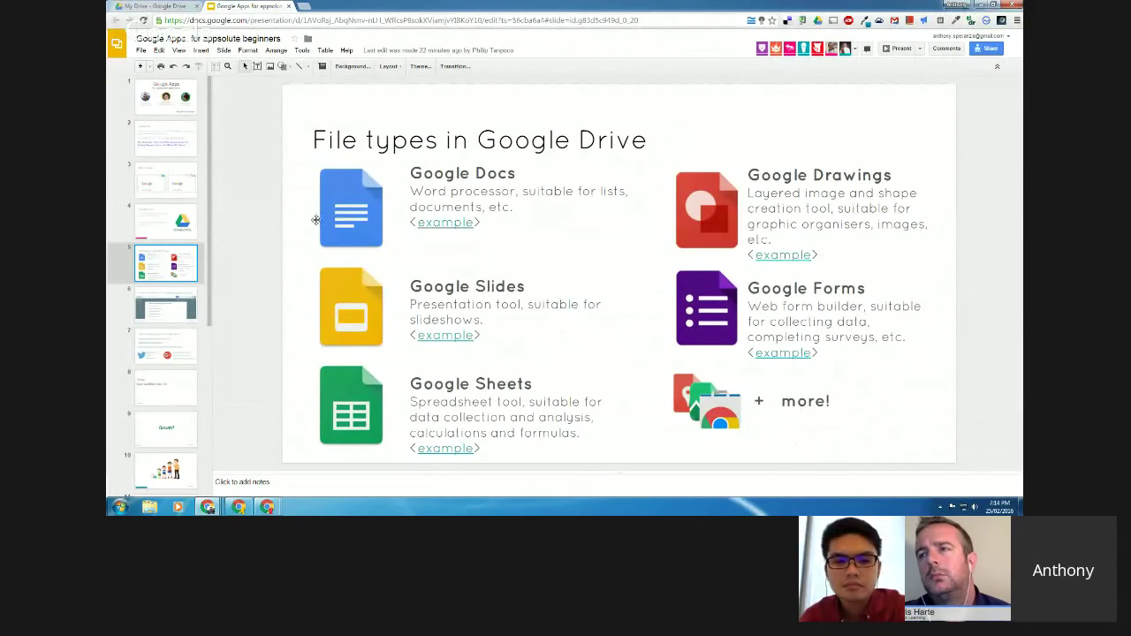
{"action": "left_click", "coordinate": [442, 222]}
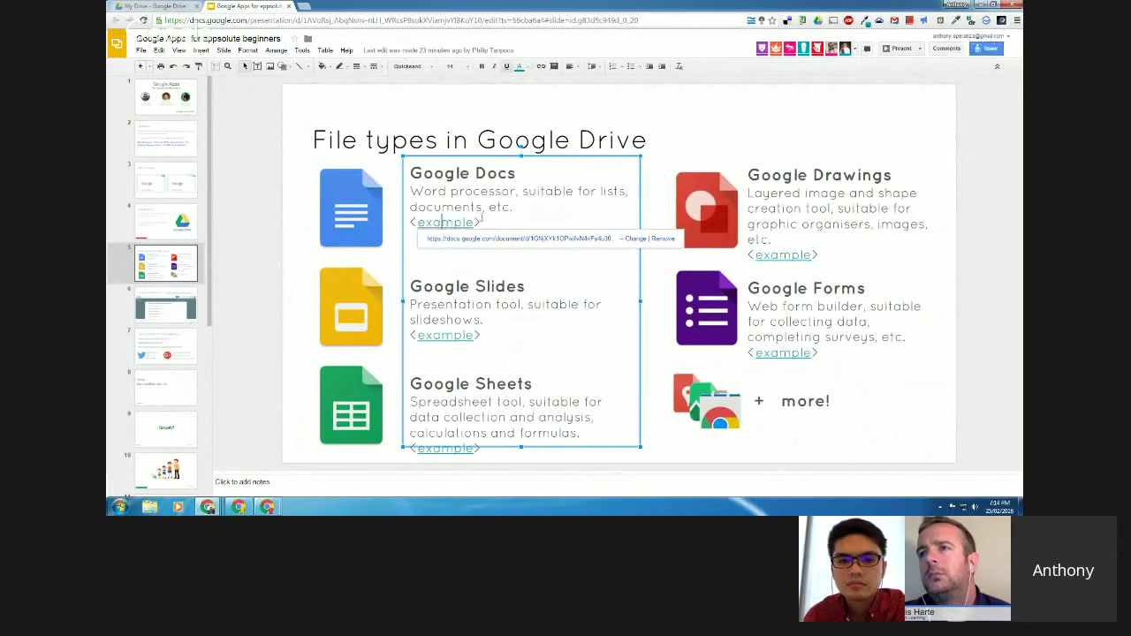
{"action": "left_click", "coordinate": [436, 159]}
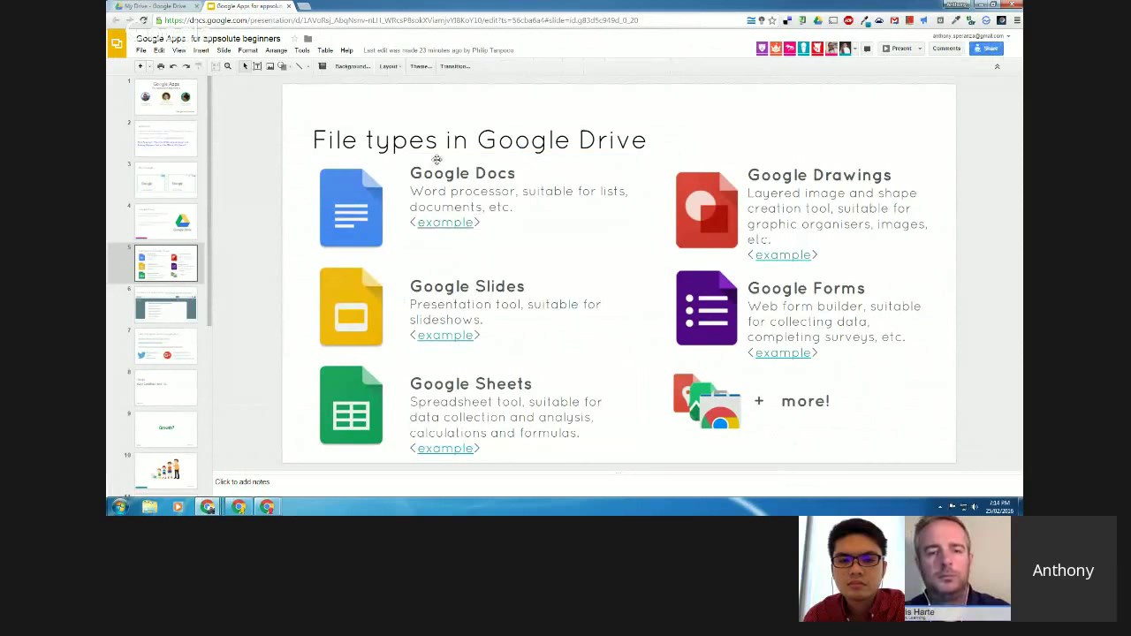
{"action": "left_click", "coordinate": [442, 222]}
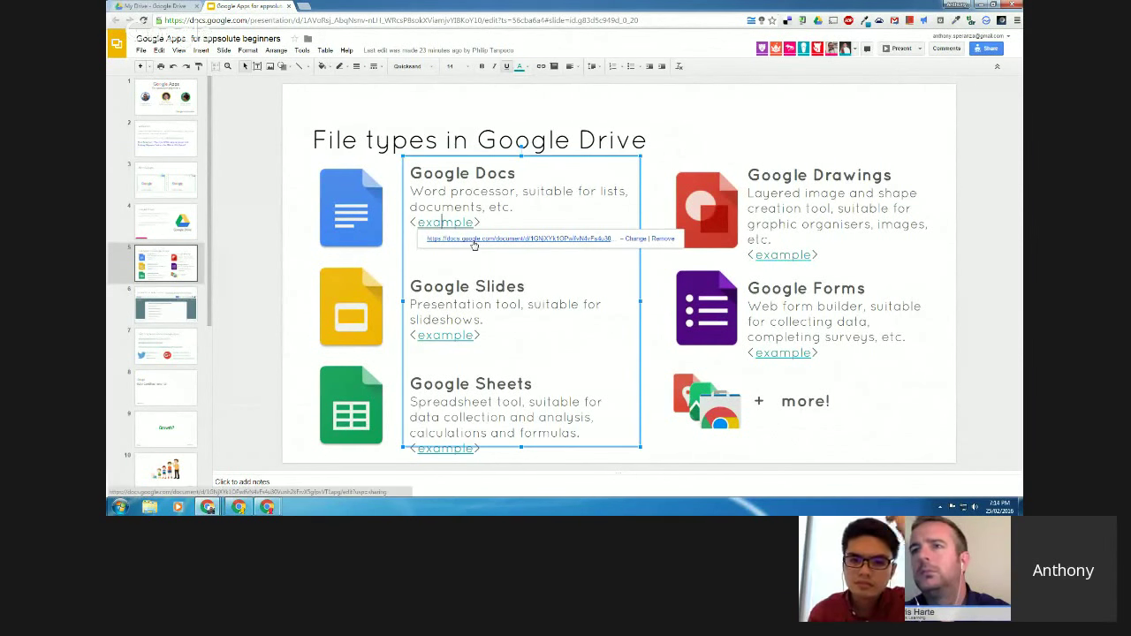
{"action": "left_click", "coordinate": [473, 240]}
{"action": "left_click", "coordinate": [340, 5]}
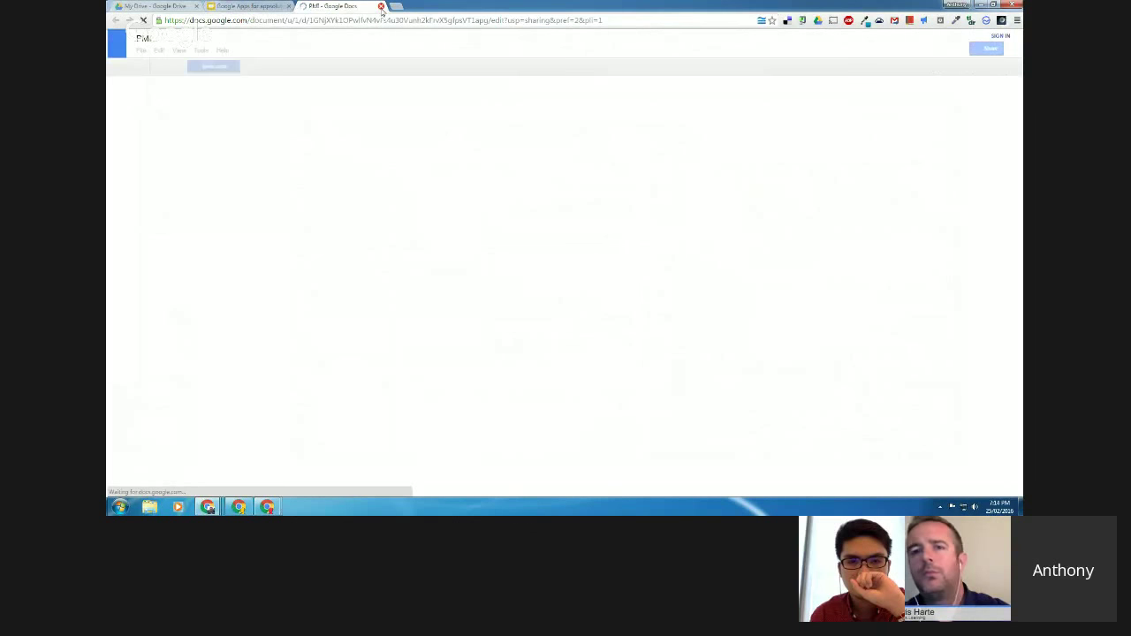
{"action": "left_click", "coordinate": [381, 6]}
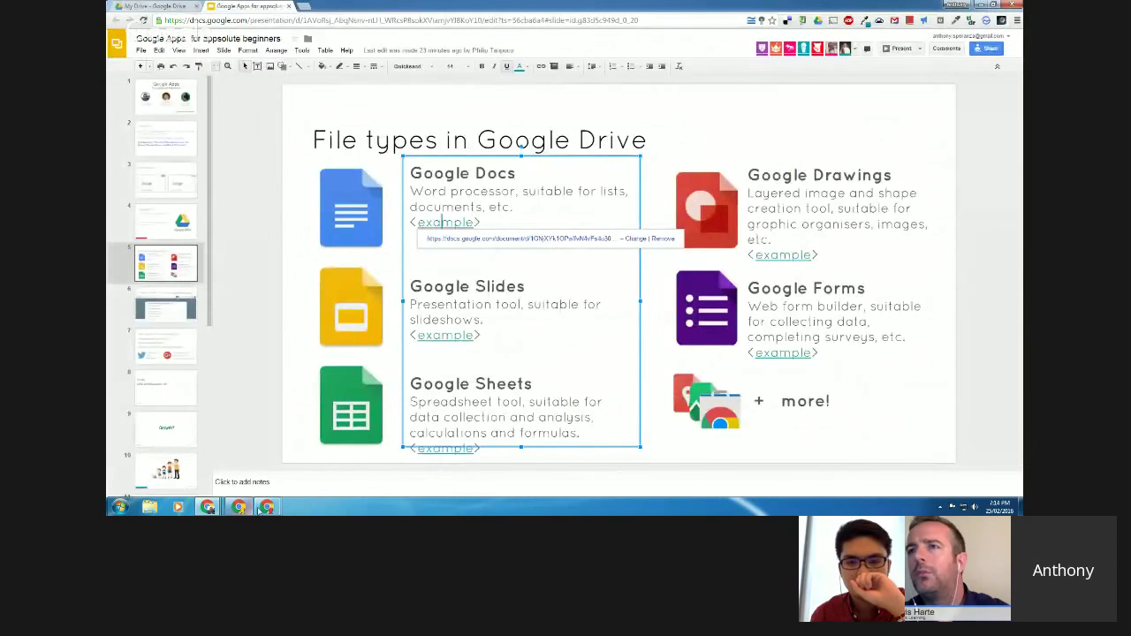
Switch to the Drive window, view the PMI document from the ULD Webinar folder with its sharing settings, and return to the folder
{"action": "left_click", "coordinate": [266, 506]}
{"action": "left_click", "coordinate": [262, 212]}
{"action": "scroll", "coordinate": [317, 301], "scroll_direction": "down", "scroll_amount": 3}
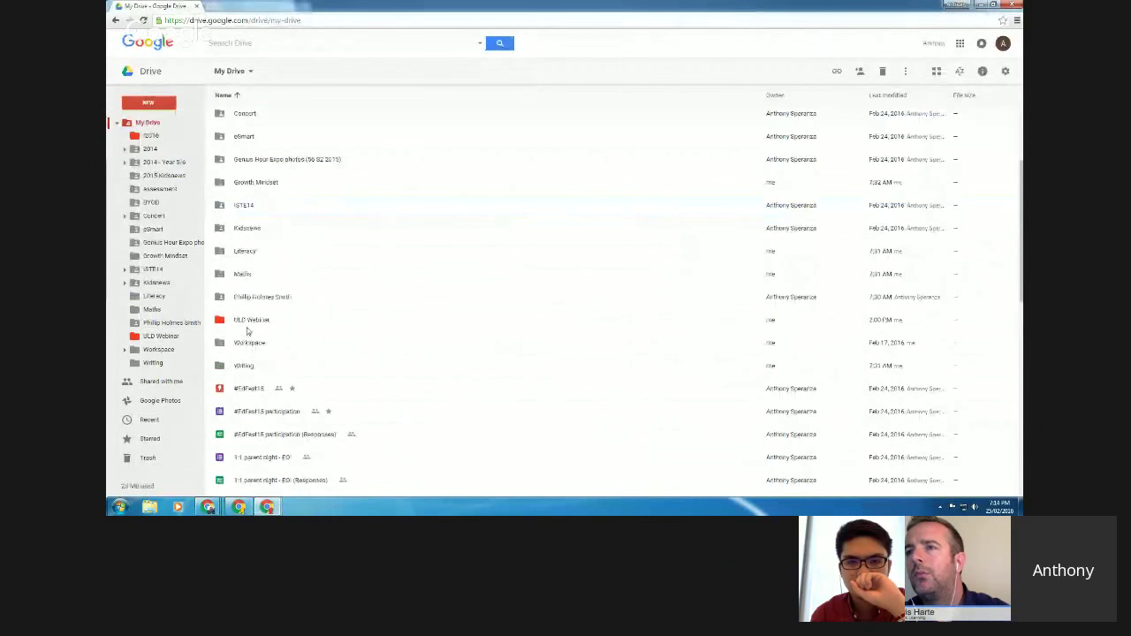
{"action": "left_click", "coordinate": [248, 329]}
{"action": "double_click", "coordinate": [249, 328]}
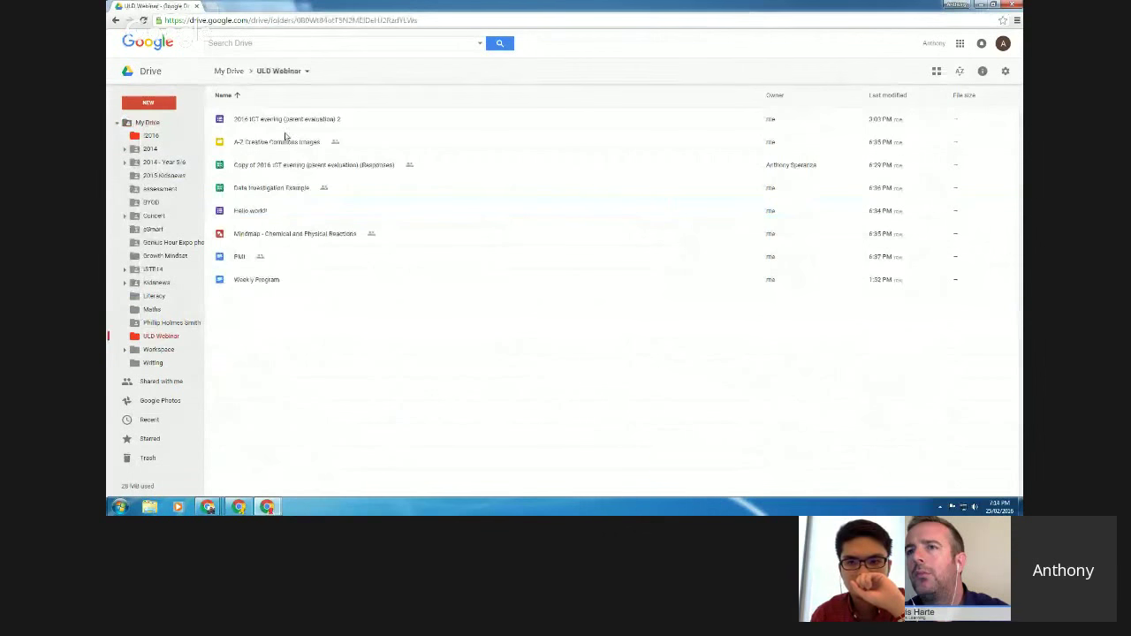
{"action": "double_click", "coordinate": [238, 257]}
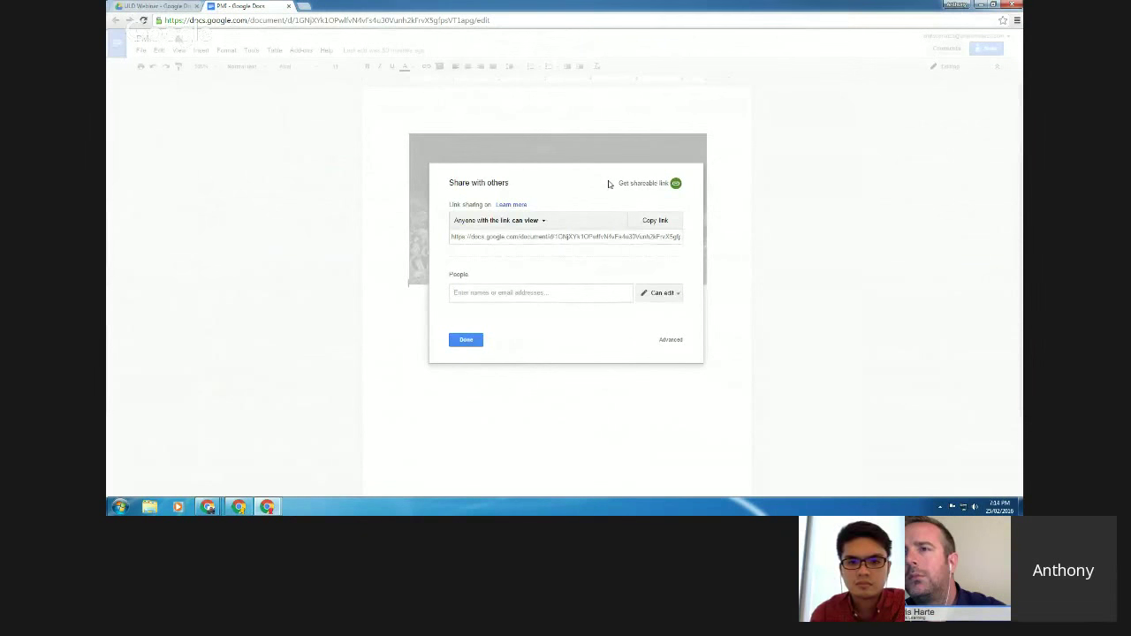
{"action": "key", "text": "ctrl+Tab"}
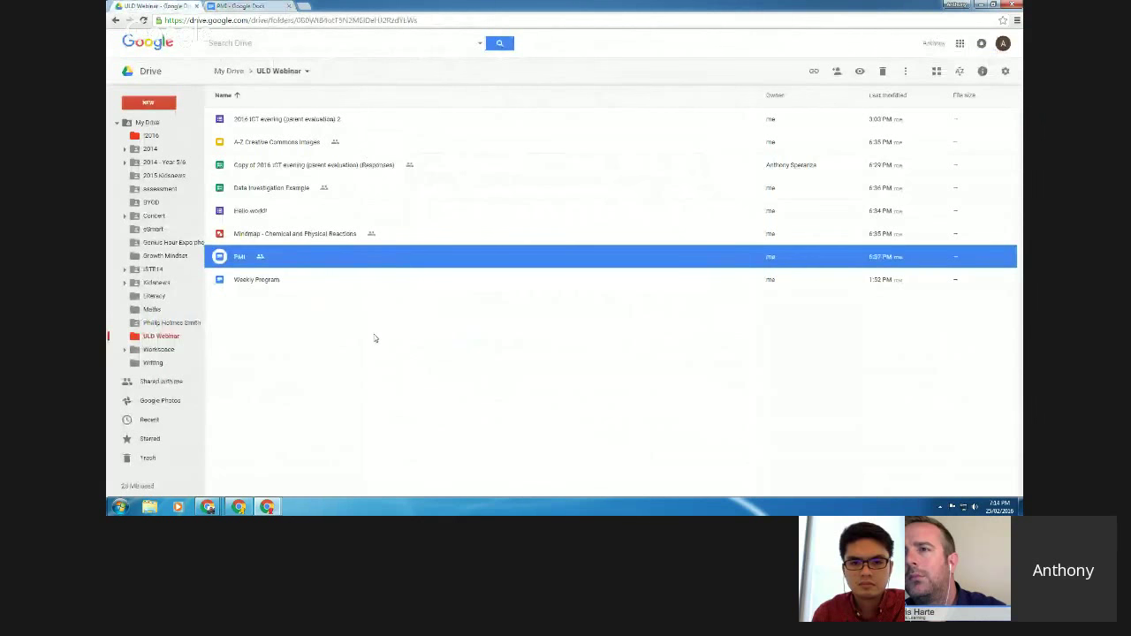
Create a blank Google Docs document in the ULD Webinar folder and close it
{"action": "left_click", "coordinate": [375, 339]}
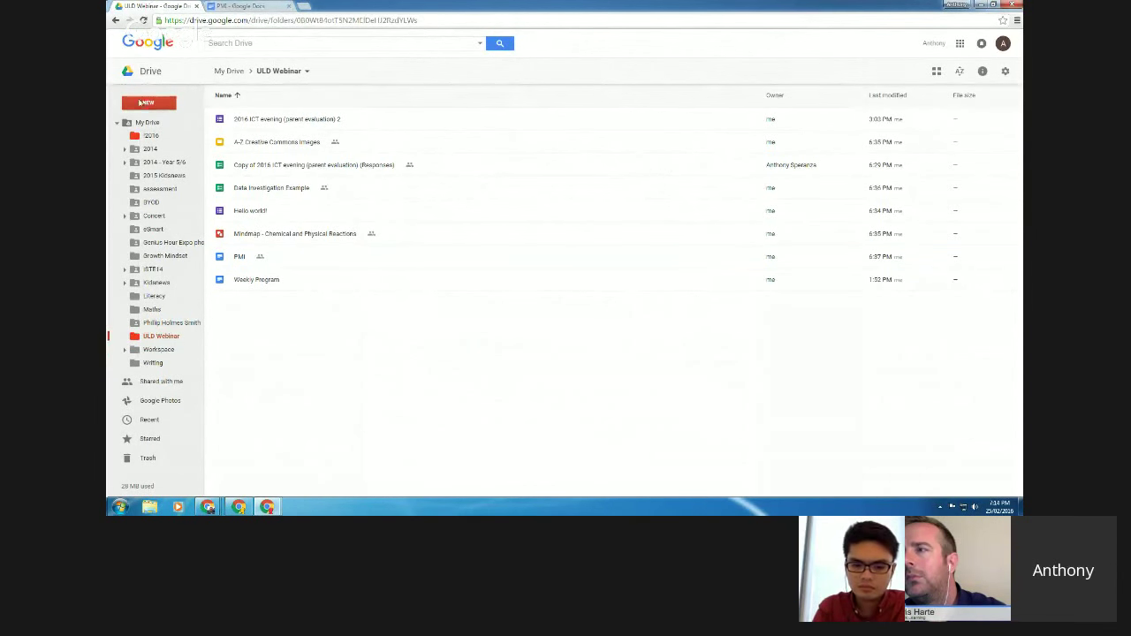
{"action": "left_click", "coordinate": [149, 104]}
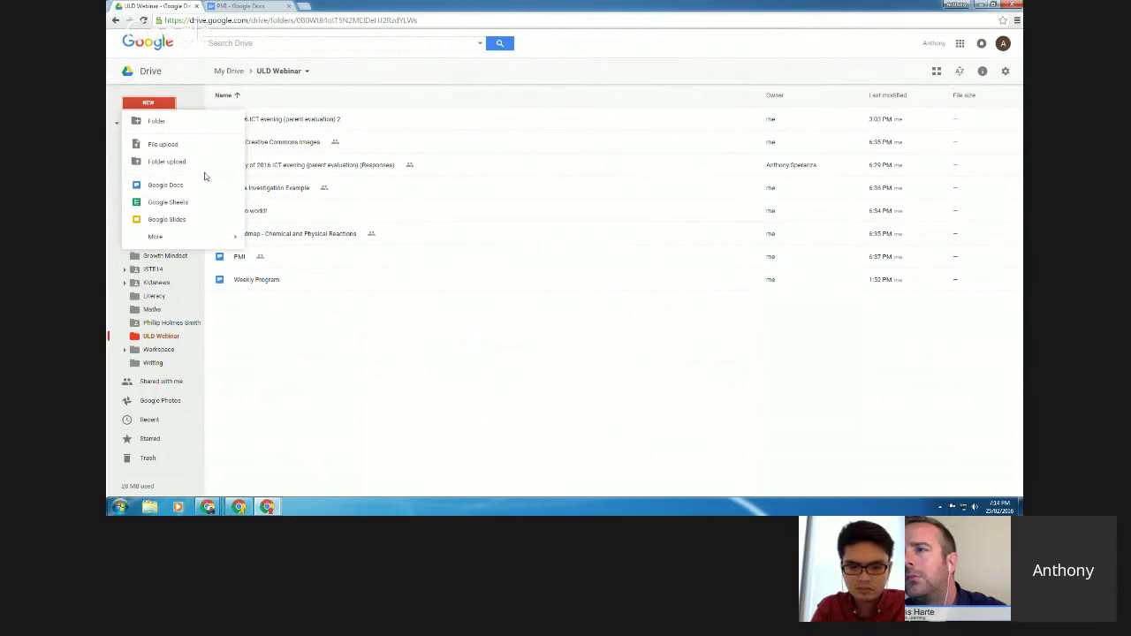
{"action": "left_click", "coordinate": [168, 185]}
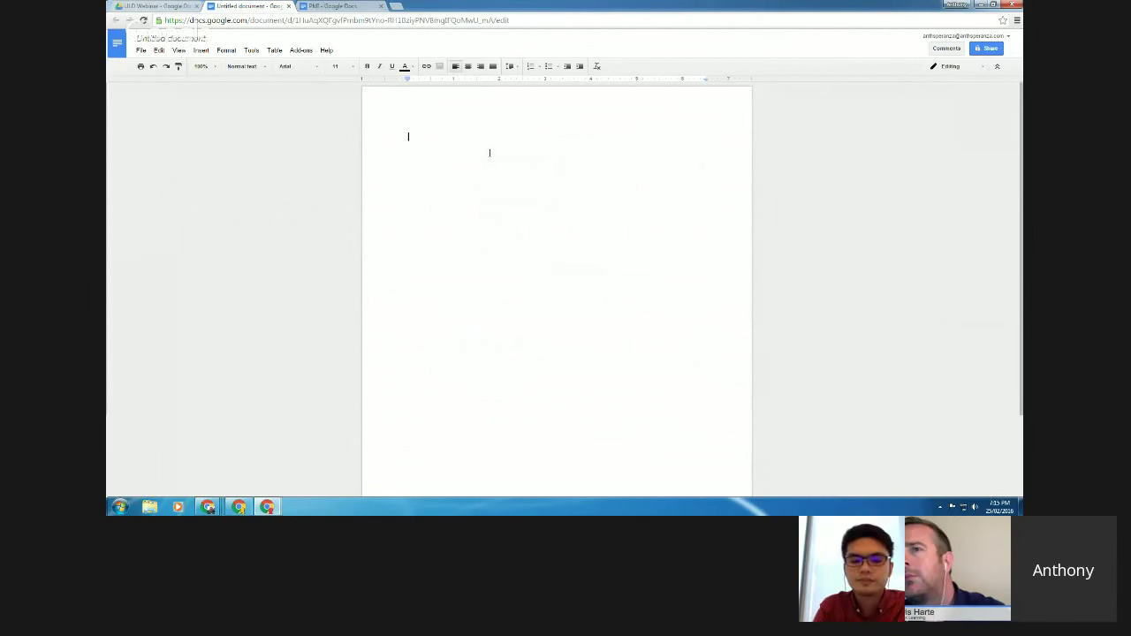
{"action": "left_click", "coordinate": [288, 8]}
Open the PMI document's advanced sharing settings and review its link-sharing options and access levels without changing them
{"action": "left_click", "coordinate": [247, 6]}
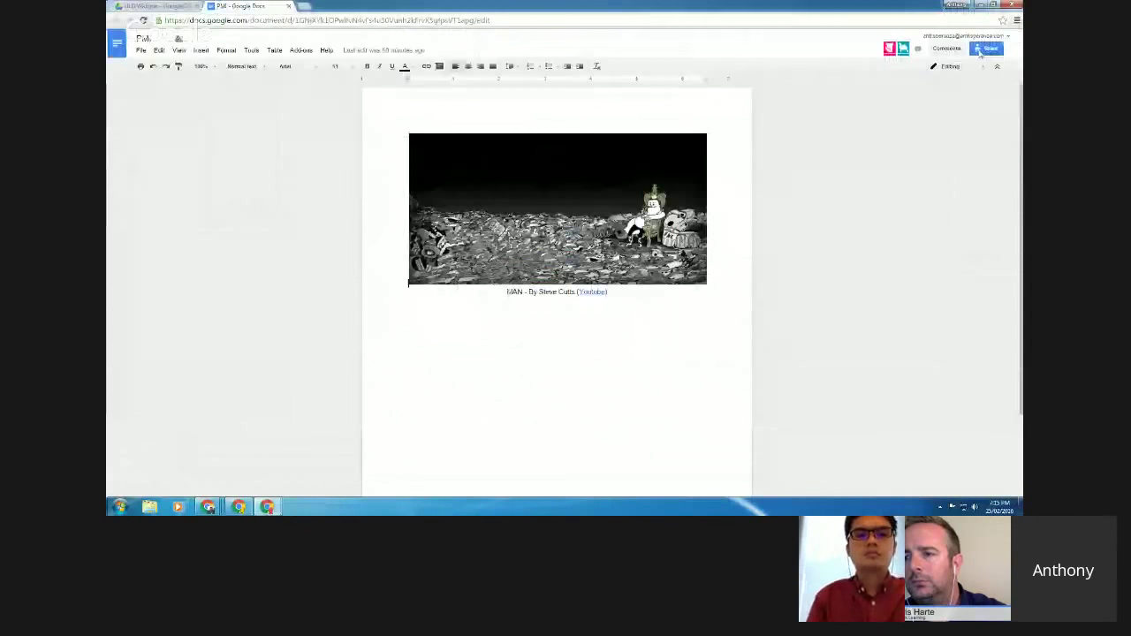
{"action": "left_click", "coordinate": [981, 51]}
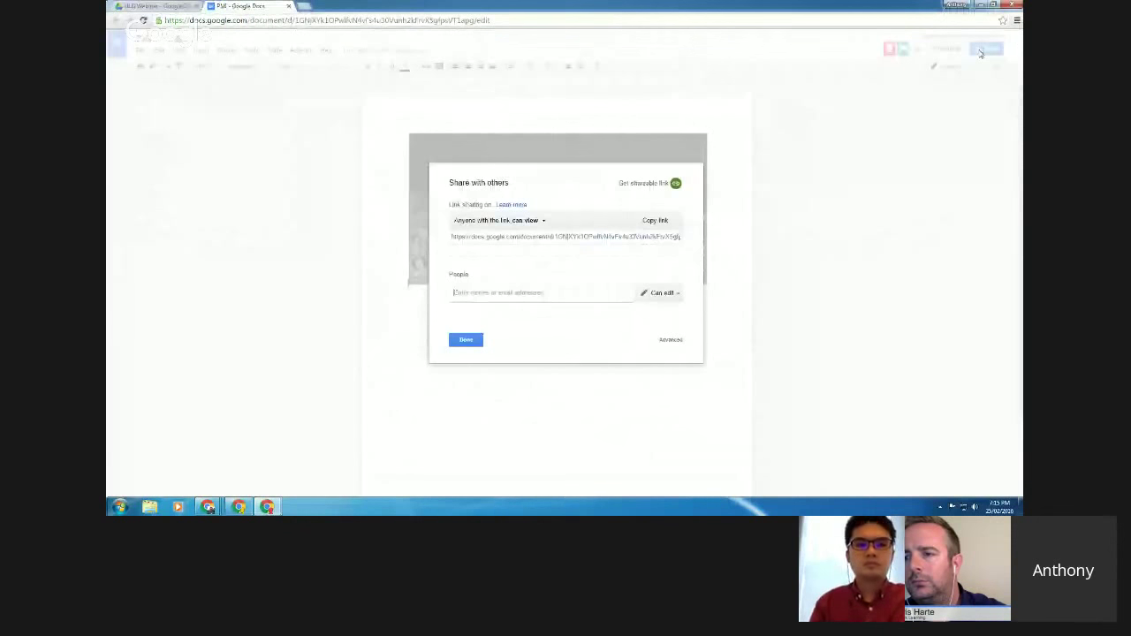
{"action": "left_click", "coordinate": [673, 342]}
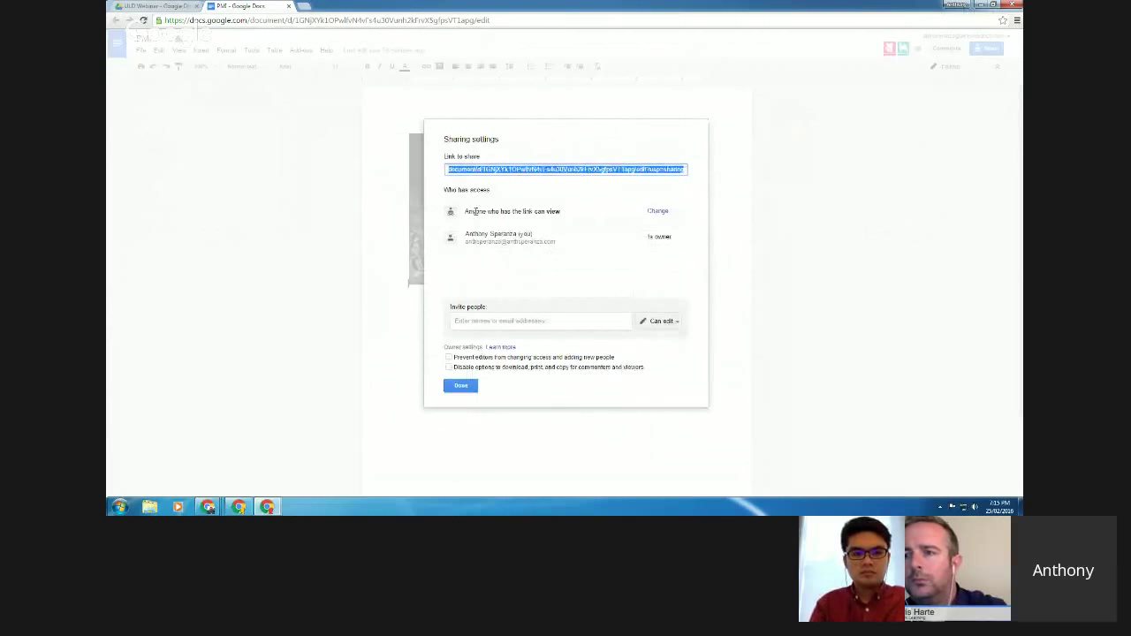
{"action": "left_click_drag", "start_coordinate": [474, 212], "coordinate": [558, 212]}
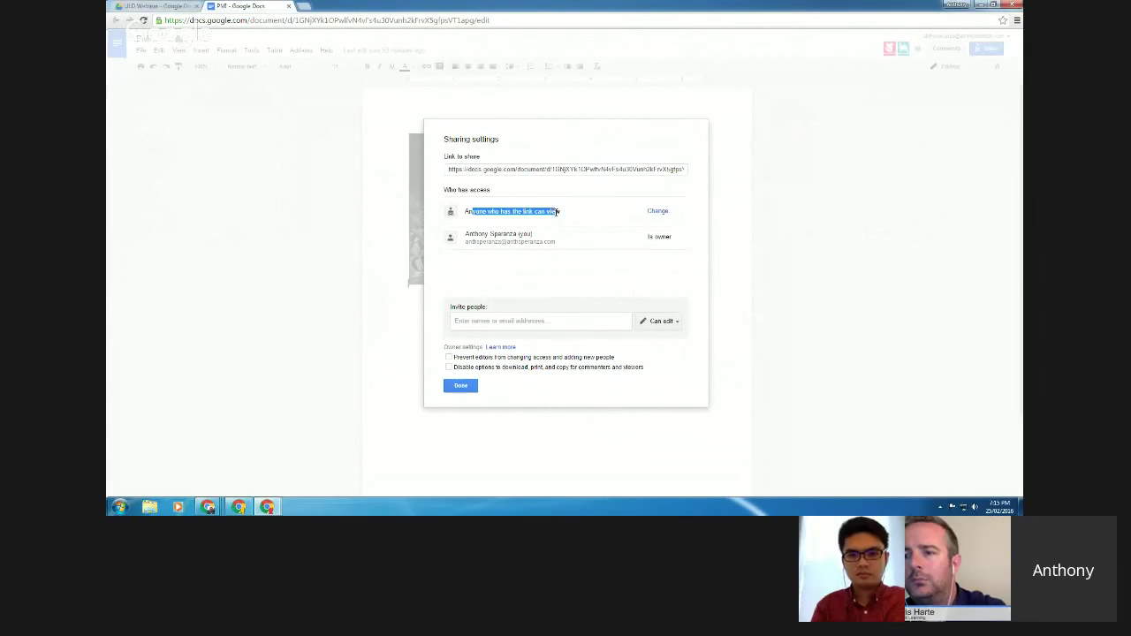
{"action": "left_click", "coordinate": [661, 214]}
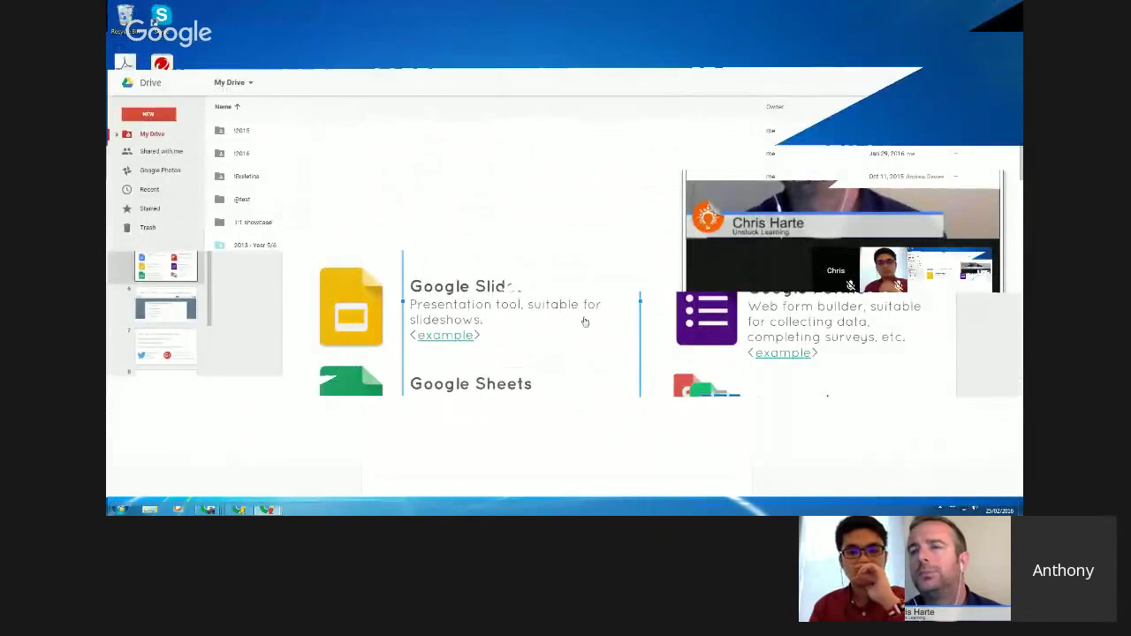
{"action": "left_click", "coordinate": [590, 320]}
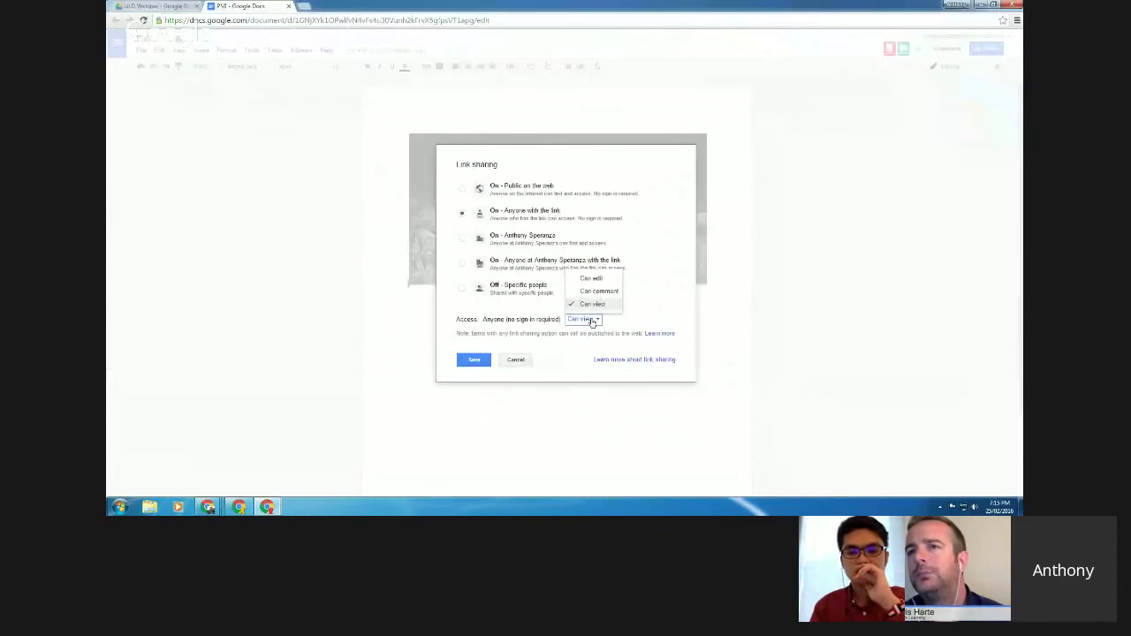
{"action": "left_click", "coordinate": [654, 306]}
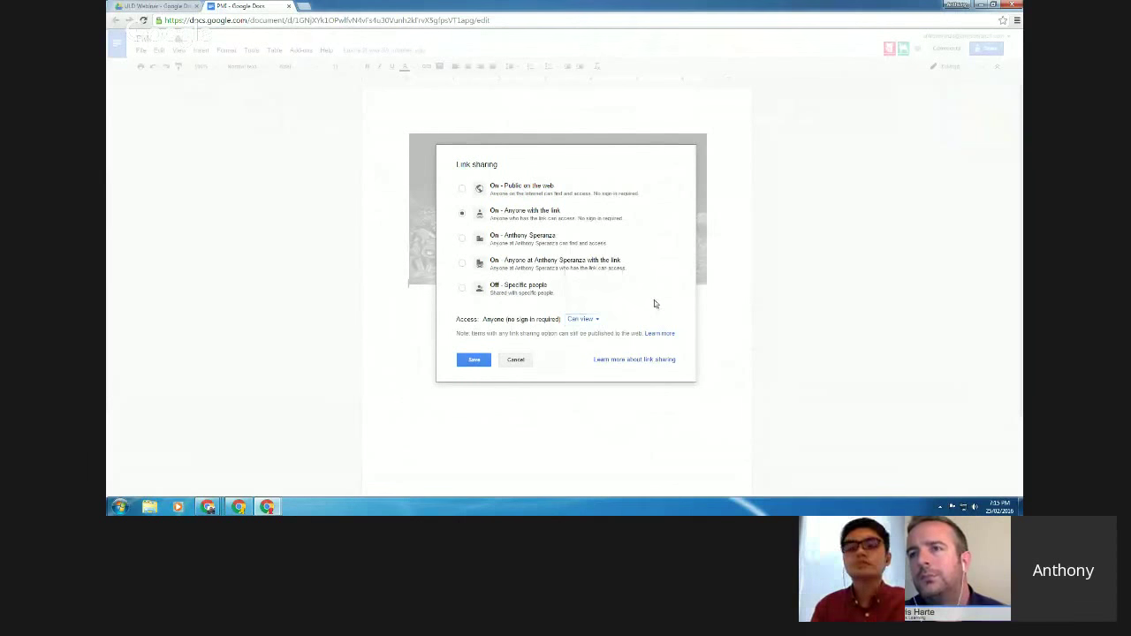
{"action": "left_click", "coordinate": [517, 361]}
Add a collaborator's e-mail to the PMI document's invitation and open the optional personal message for the notification
{"action": "left_click", "coordinate": [502, 321]}
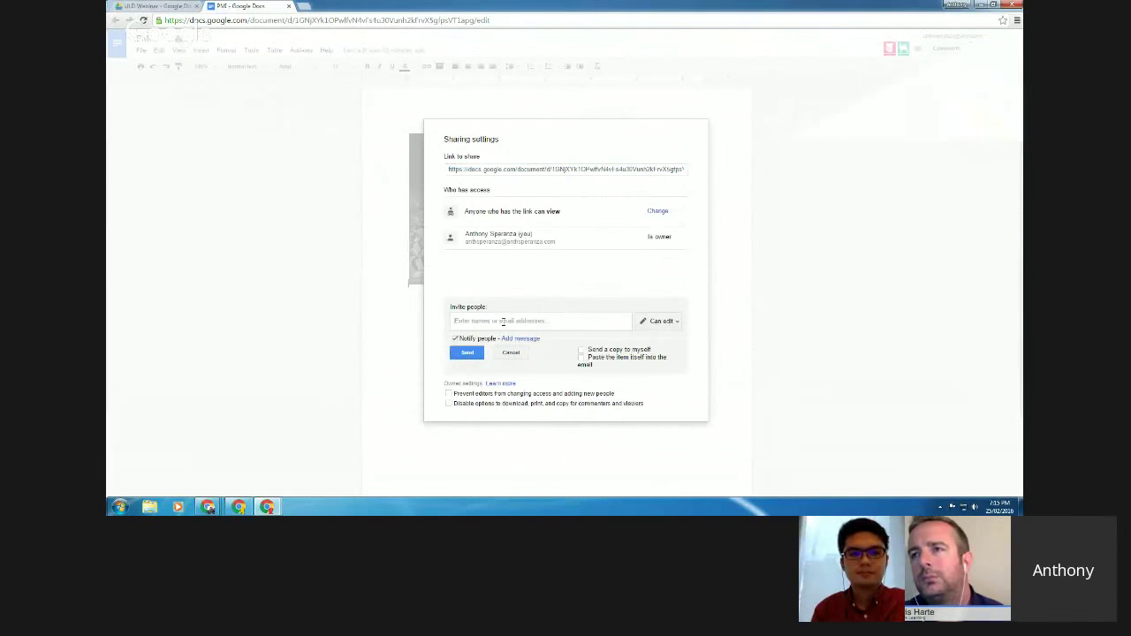
{"action": "type", "text": "chr"}
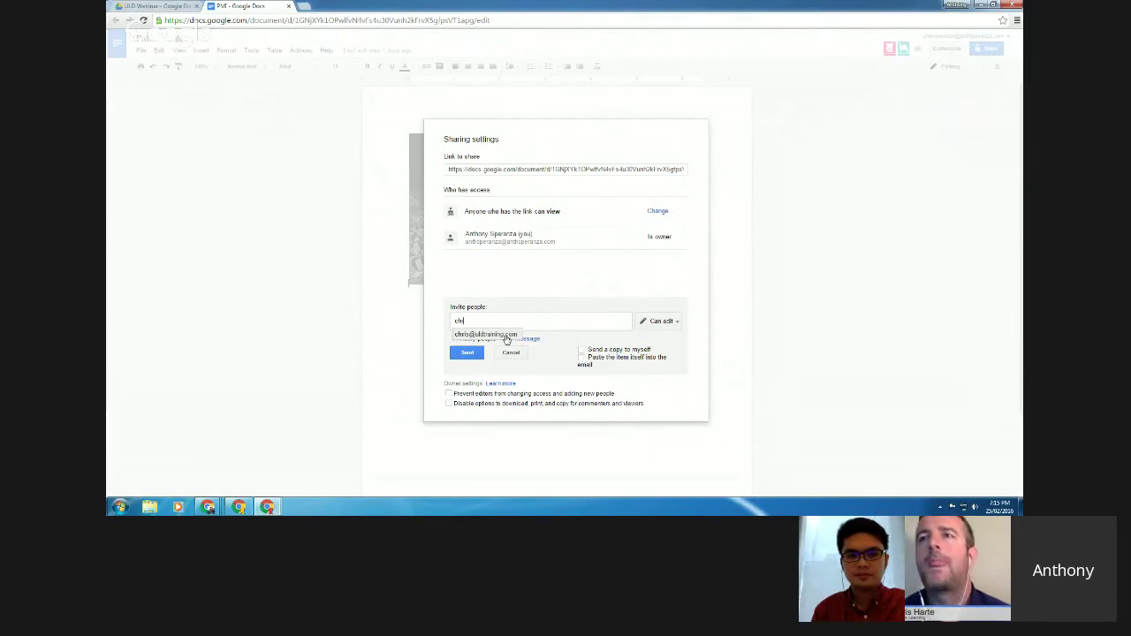
{"action": "left_click", "coordinate": [508, 337]}
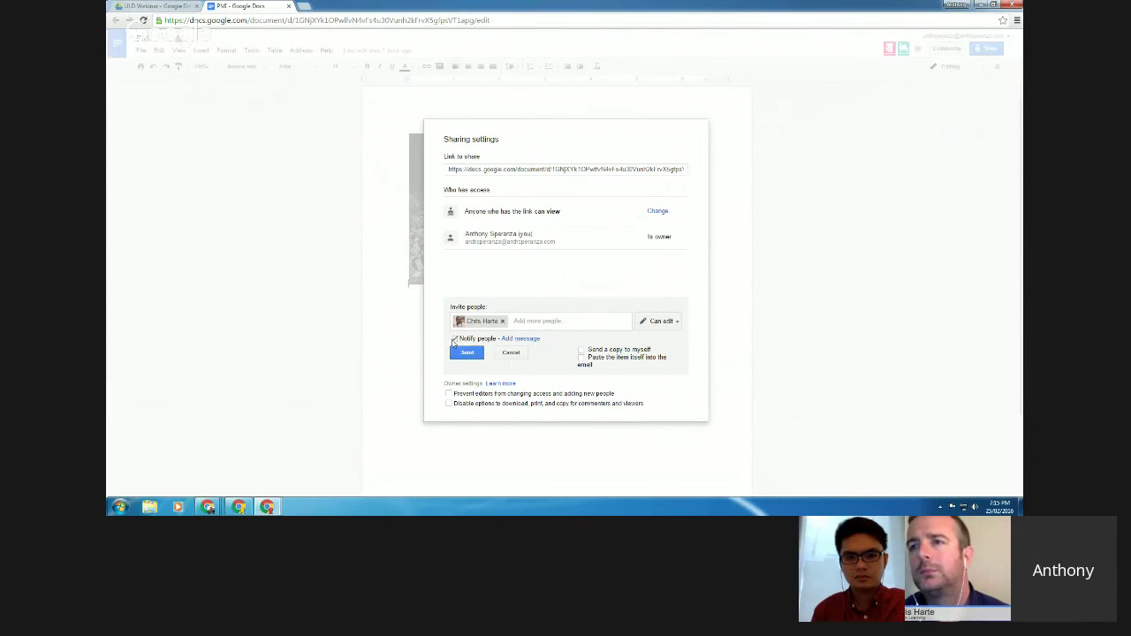
{"action": "left_click", "coordinate": [518, 339]}
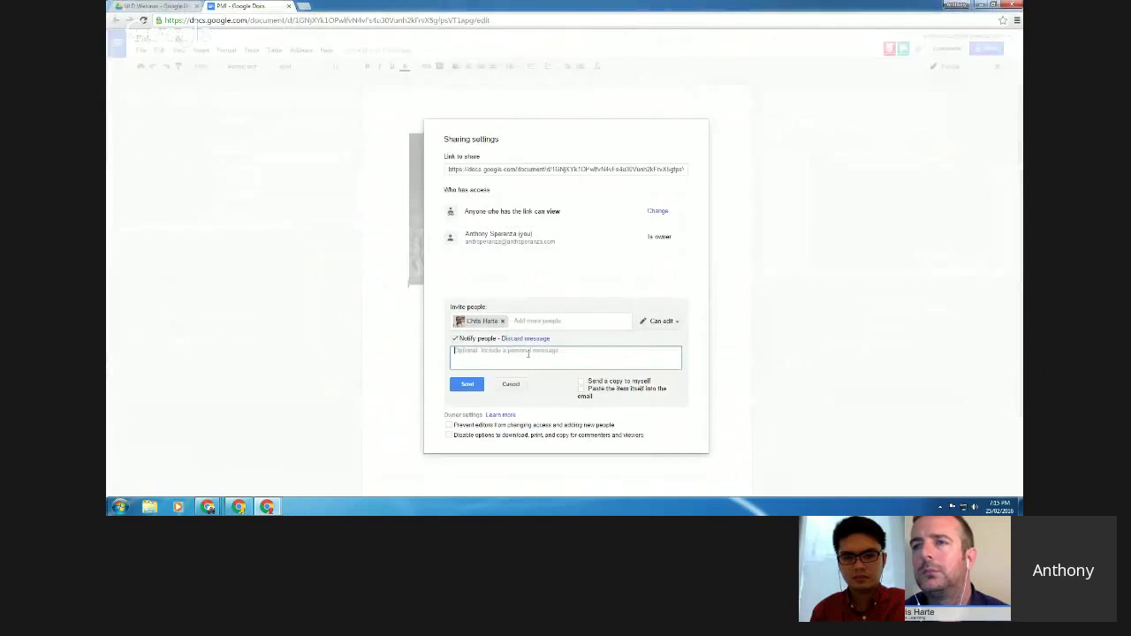
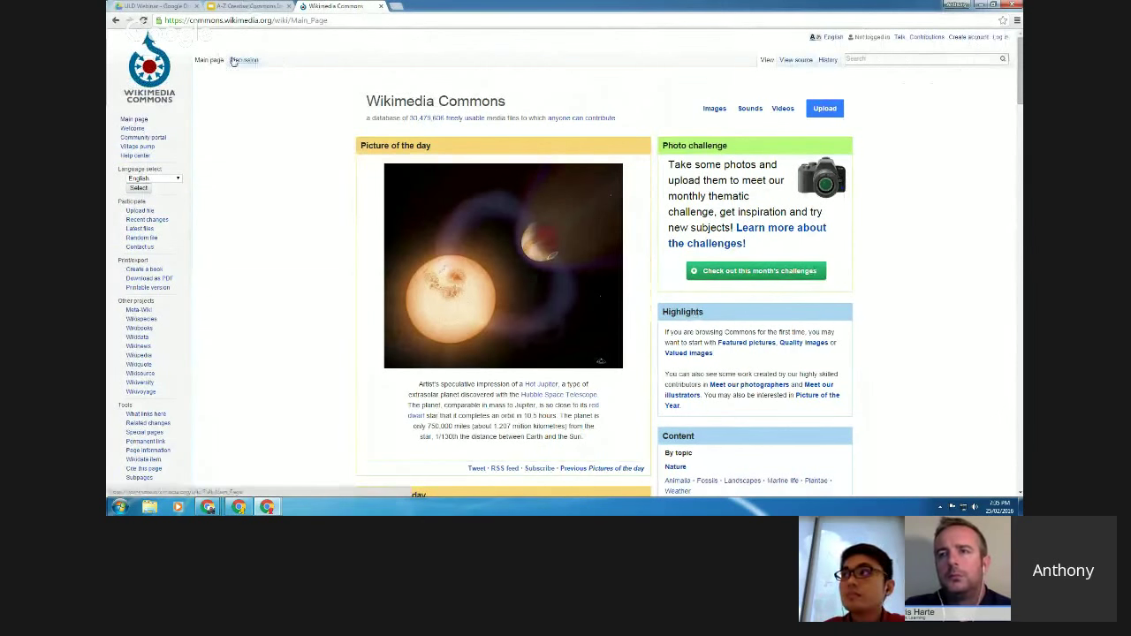
Switch to the A-Z Creative Commons Images presentation, view its sharing settings and close them
{"action": "left_click", "coordinate": [255, 6]}
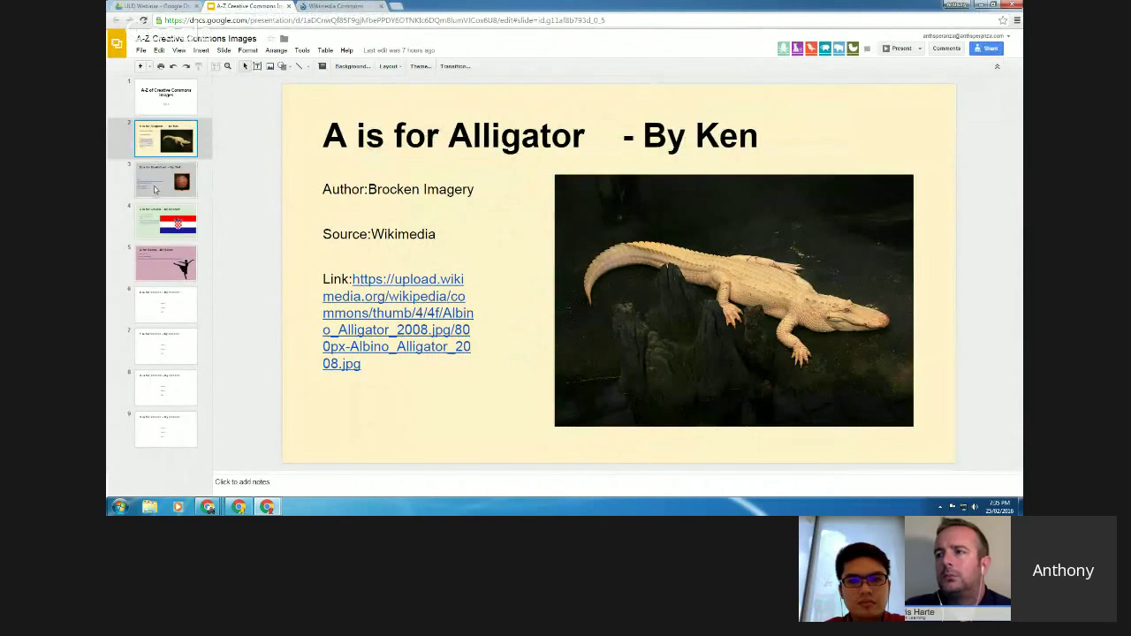
{"action": "left_click", "coordinate": [983, 48]}
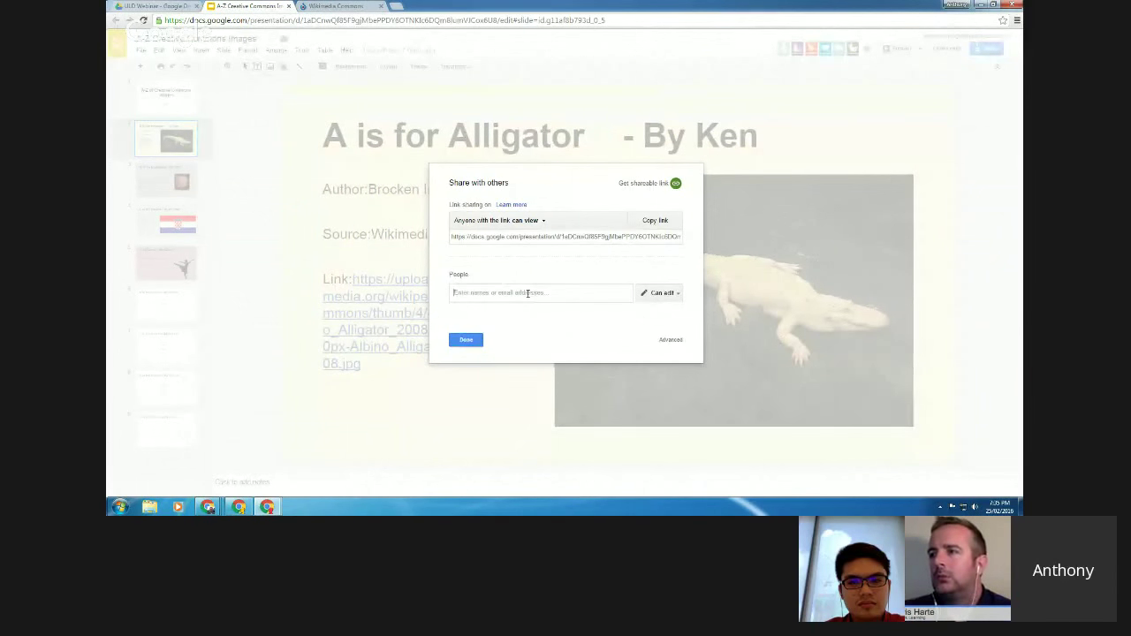
{"action": "left_click", "coordinate": [466, 340]}
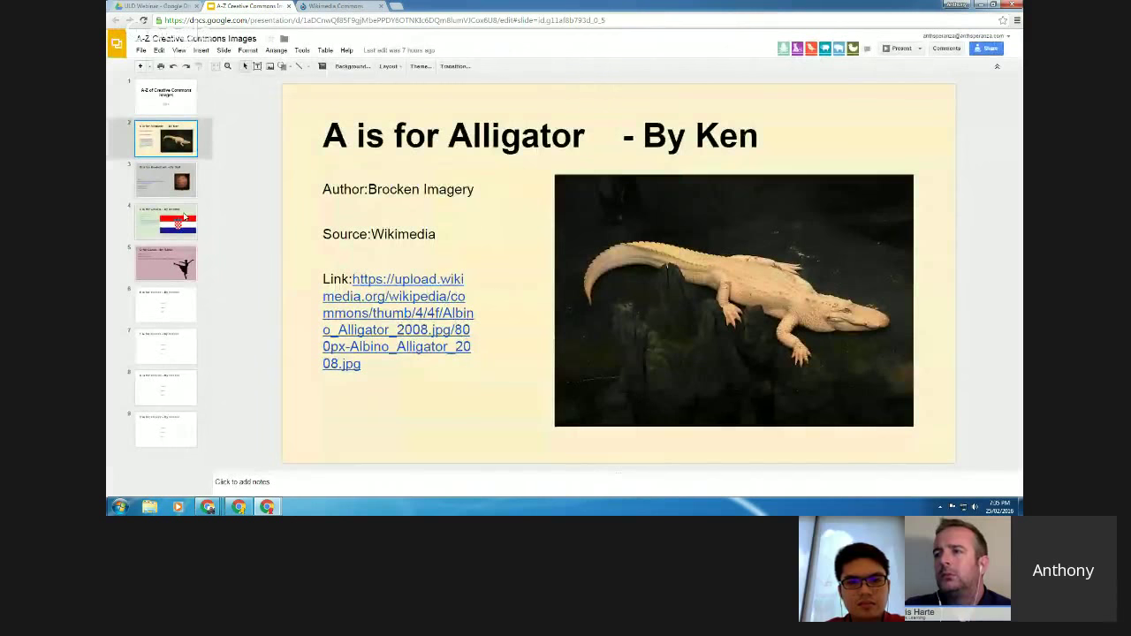
In the title of the "E is for" slide, replace the placeholders with Elephant and the contributor's first name
{"action": "left_click", "coordinate": [171, 305]}
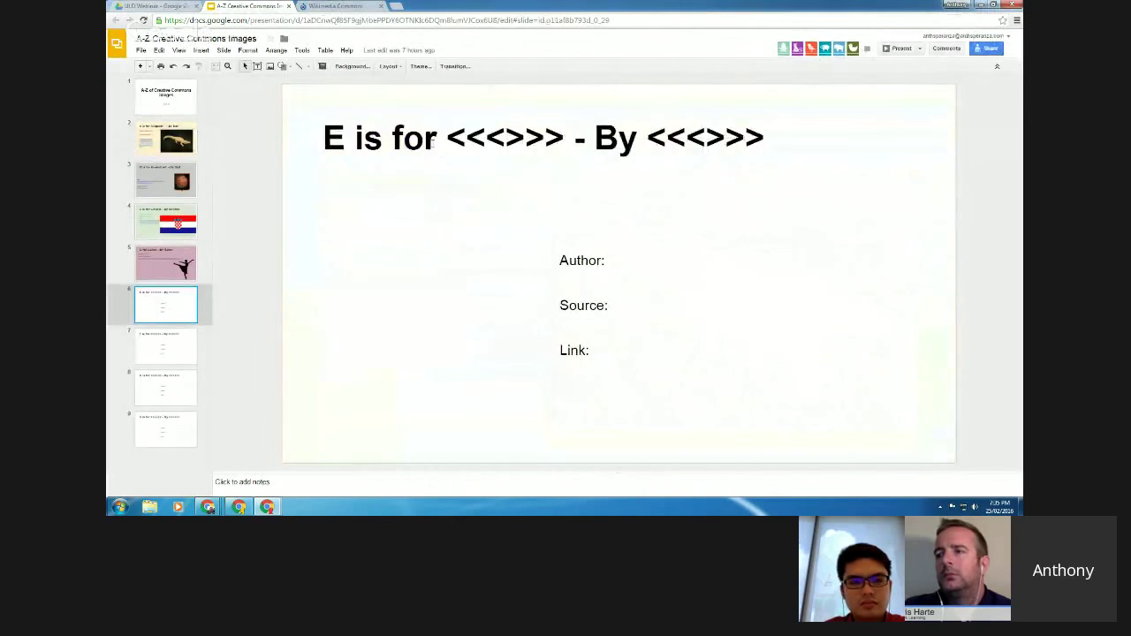
{"action": "left_click", "coordinate": [434, 142]}
{"action": "left_click", "coordinate": [351, 233]}
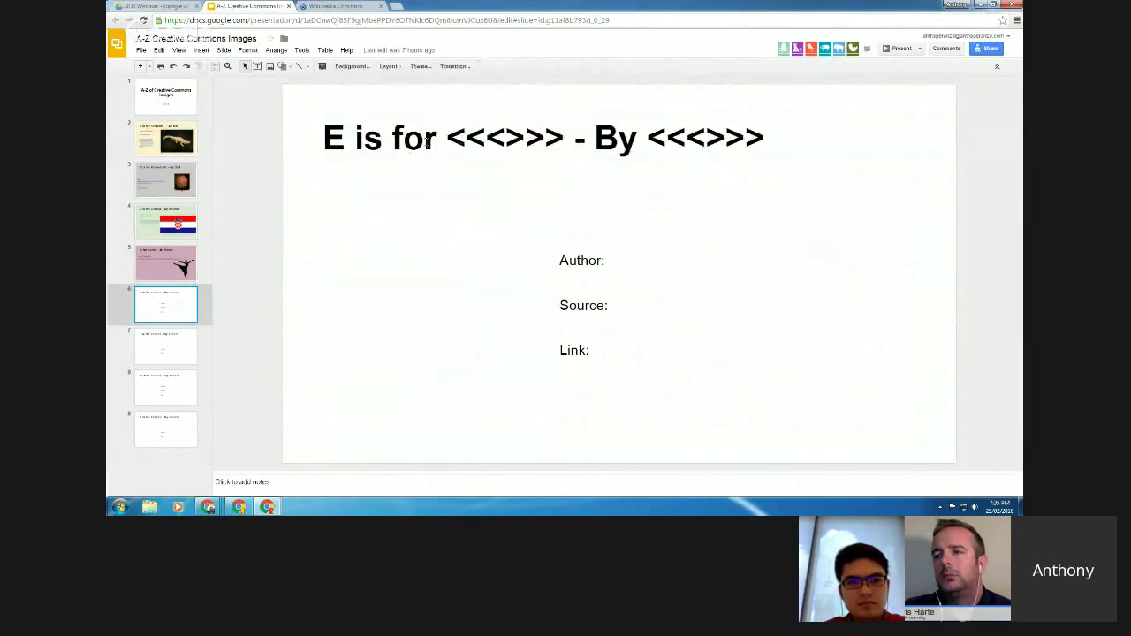
{"action": "left_click_drag", "start_coordinate": [447, 138], "coordinate": [559, 139]}
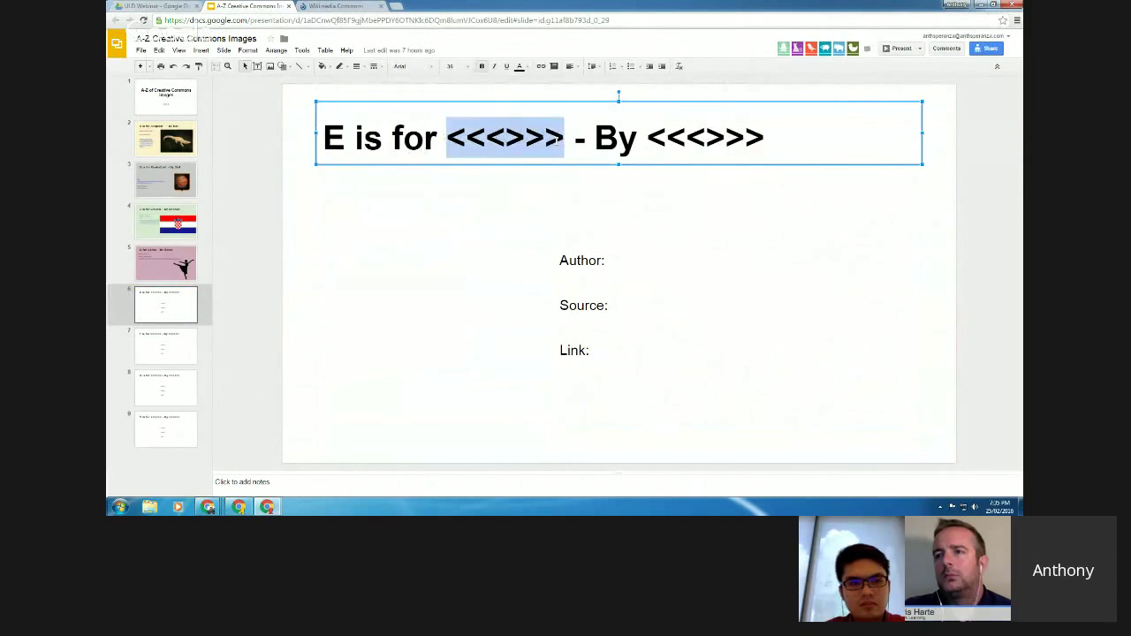
{"action": "type", "text": "Elephant"}
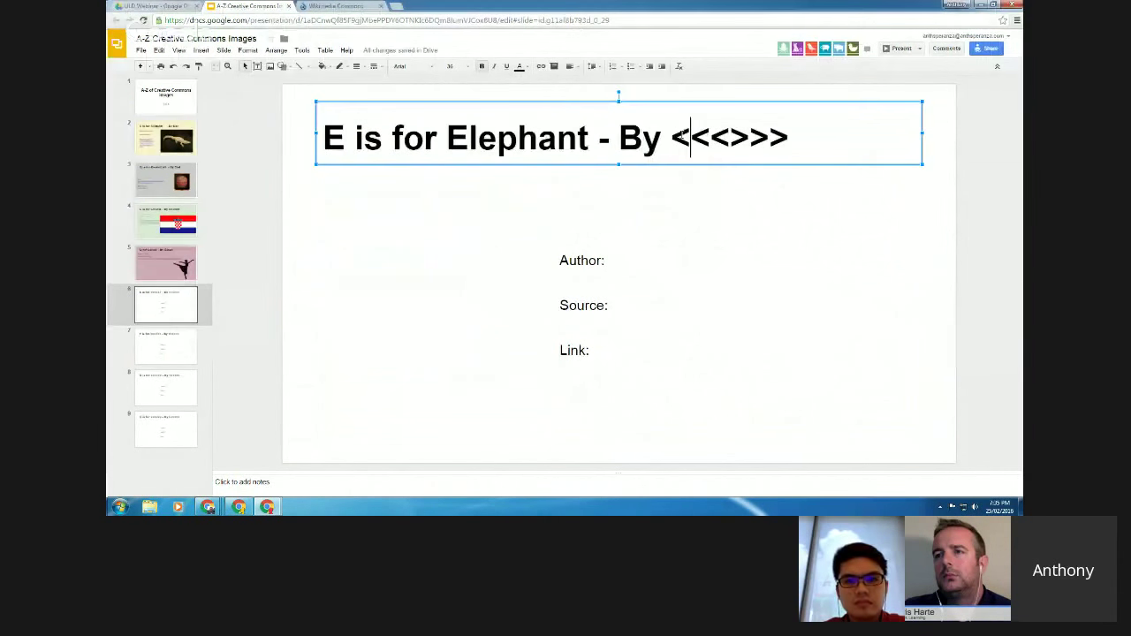
{"action": "left_click_drag", "start_coordinate": [673, 139], "coordinate": [781, 139]}
{"action": "type", "text": "Anthony"}
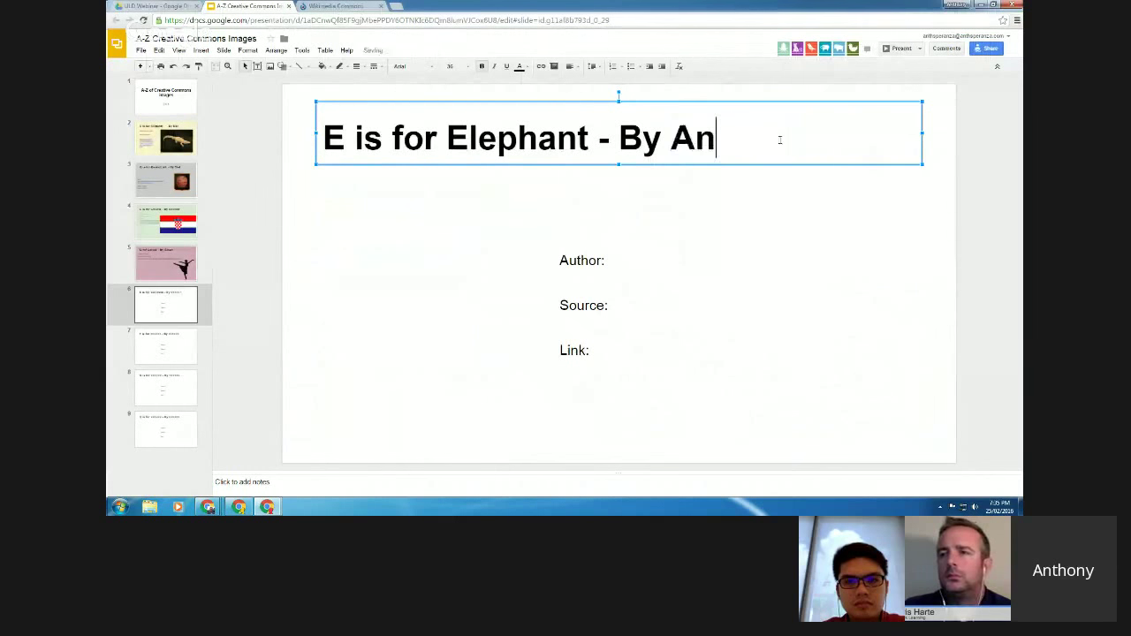
Find Elephant on Wikimedia Commons, open its Wikipedia article and enlarge the African Bush Elephant photo
{"action": "left_click", "coordinate": [341, 6]}
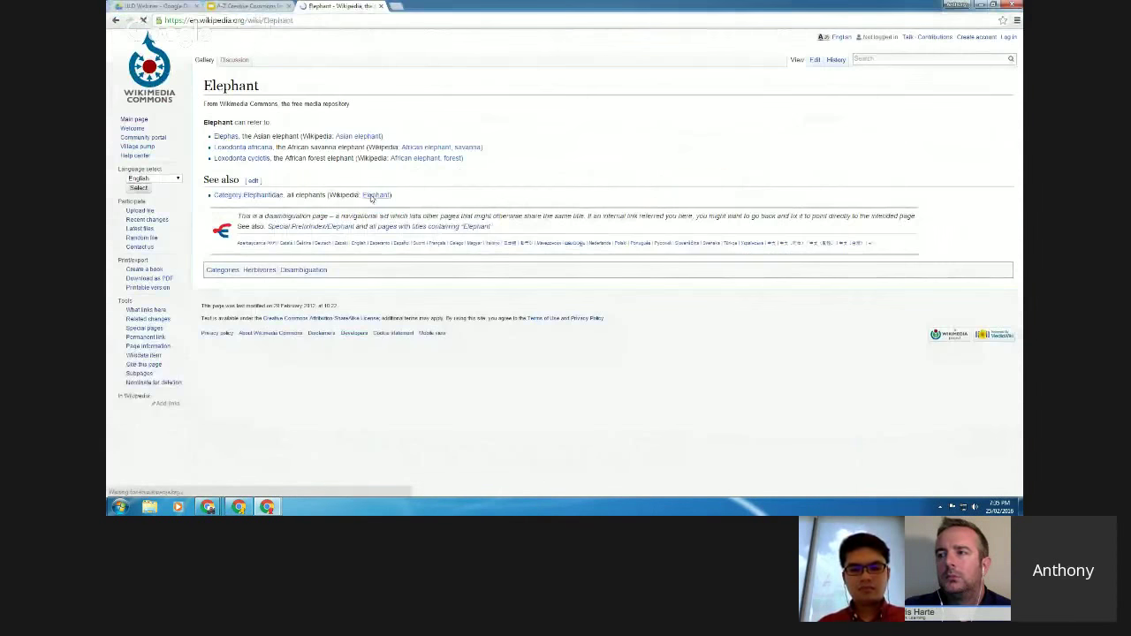
{"action": "left_click", "coordinate": [372, 196]}
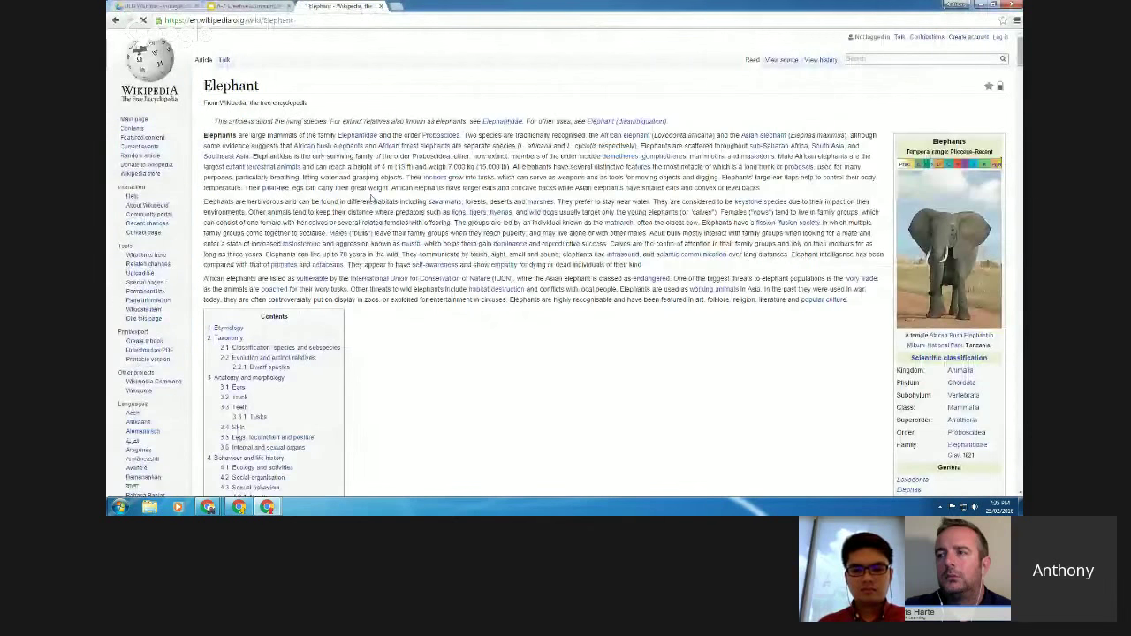
{"action": "left_click", "coordinate": [959, 223]}
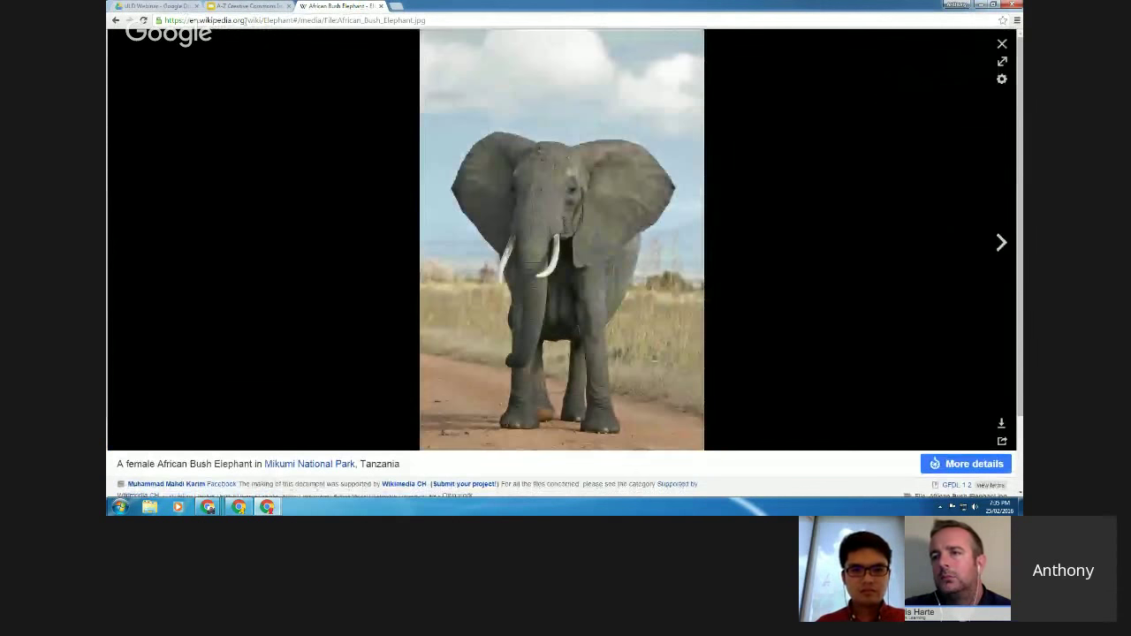
Search the web for "creative commons search" and open the CC Search site
{"action": "left_click", "coordinate": [181, 7]}
{"action": "left_click", "coordinate": [291, 21]}
{"action": "type", "text": "cre"}
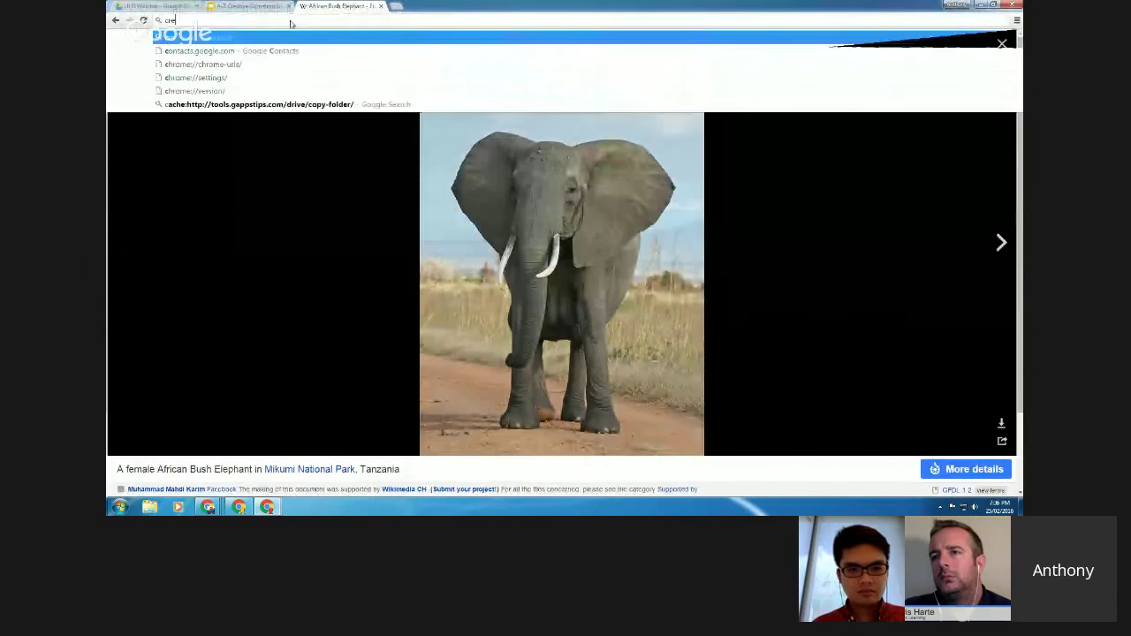
{"action": "type", "text": "ative commons se"}
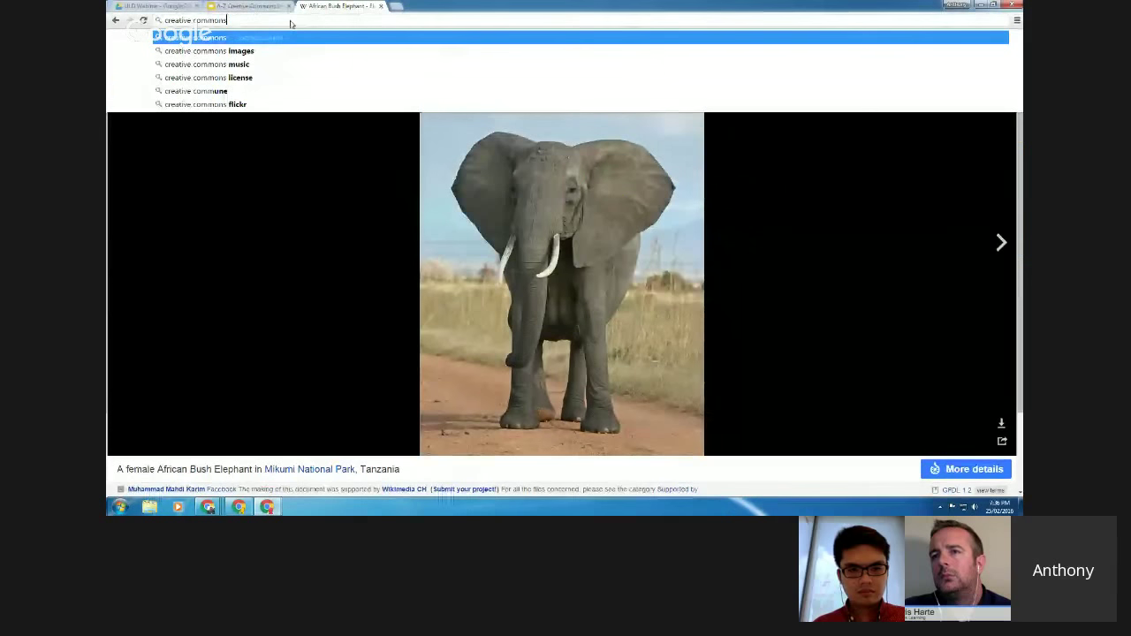
{"action": "type", "text": "arch"}
{"action": "key", "text": "Return"}
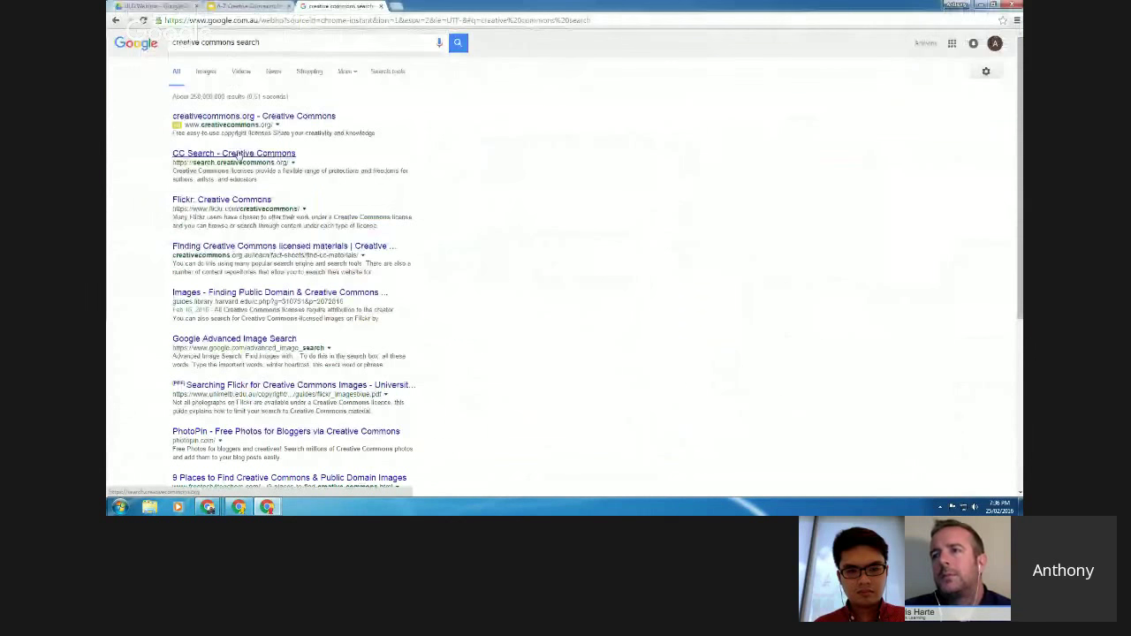
{"action": "left_click", "coordinate": [237, 155]}
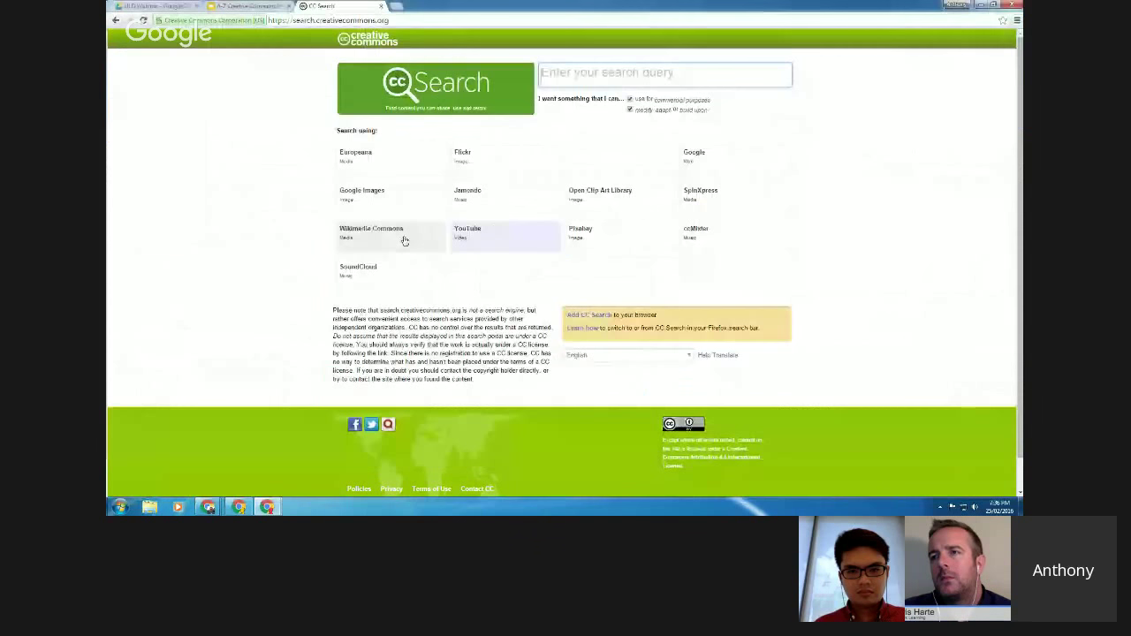
Search for "elephants" in CC Search using Wikimedia Commons and browse the results
{"action": "left_click", "coordinate": [566, 85]}
{"action": "type", "text": "ele"}
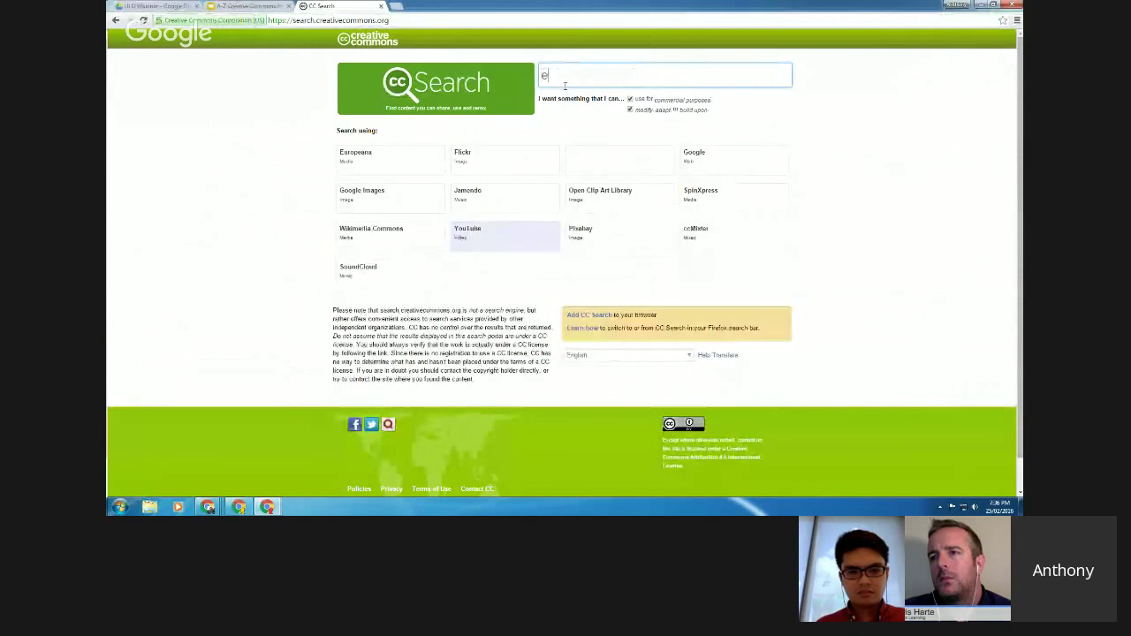
{"action": "type", "text": "pha"}
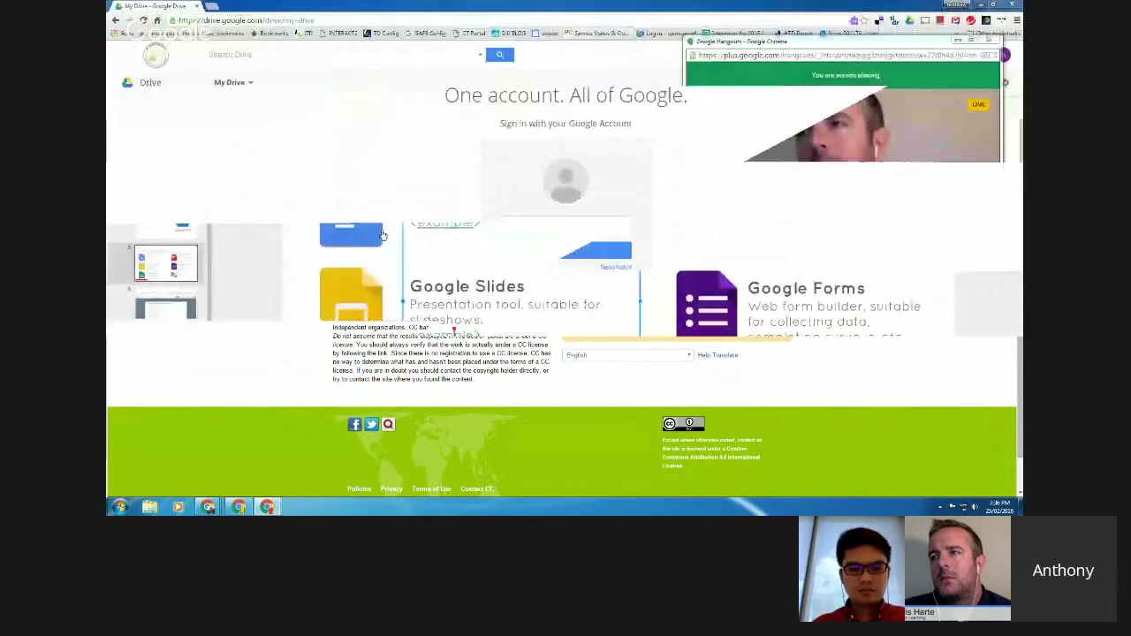
{"action": "left_click", "coordinate": [381, 234]}
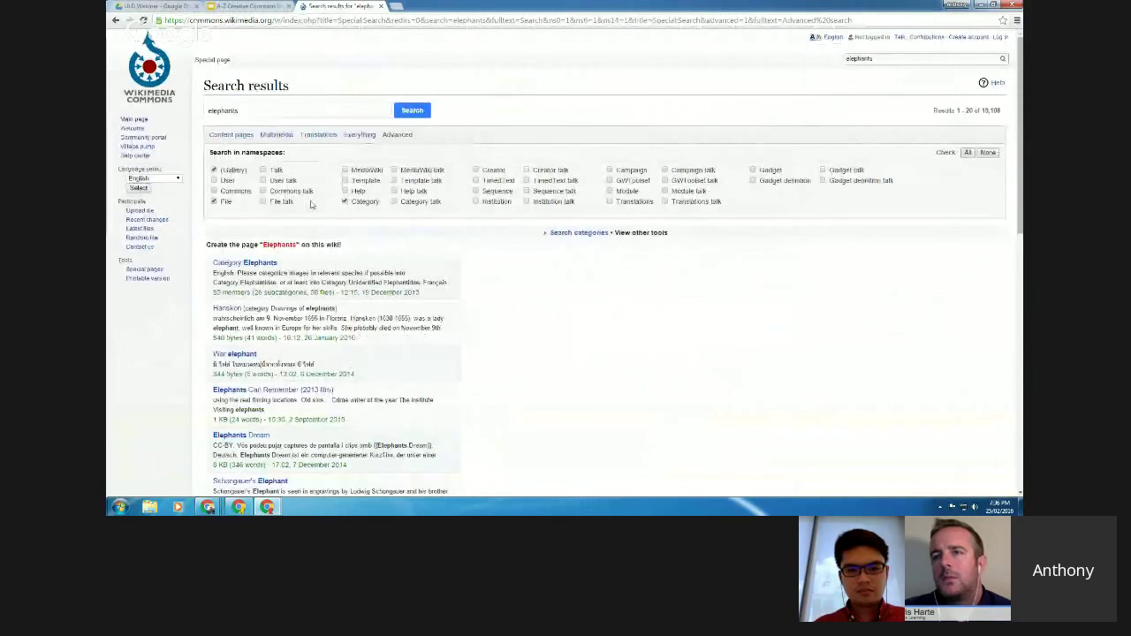
{"action": "scroll", "coordinate": [380, 208], "scroll_direction": "down", "scroll_amount": 1}
{"action": "scroll", "coordinate": [450, 212], "scroll_direction": "up", "scroll_amount": 1}
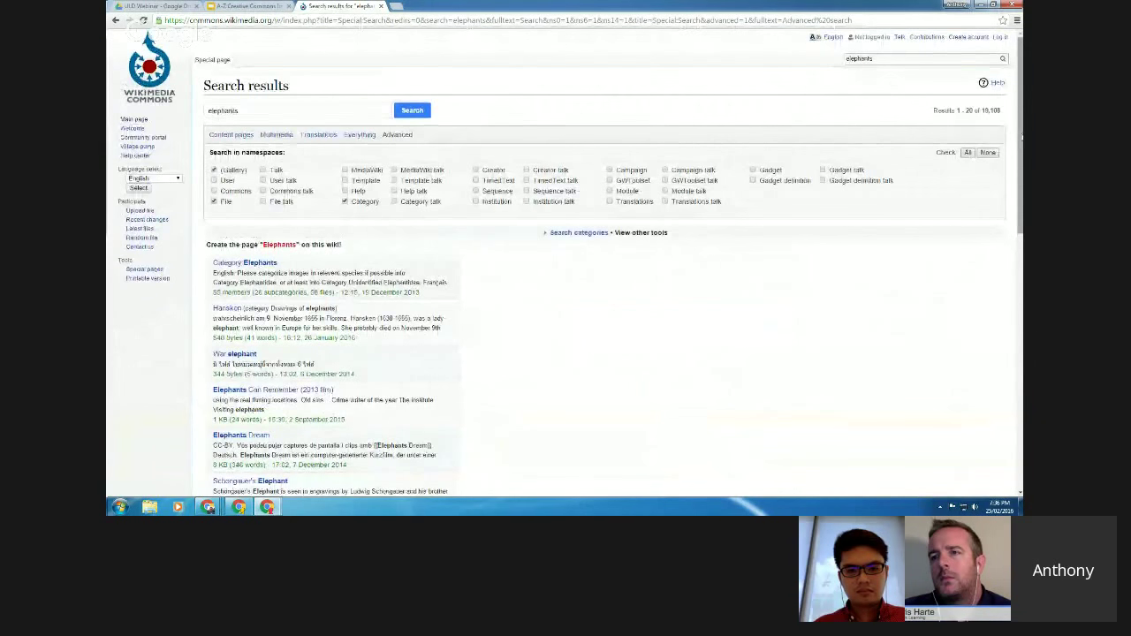
{"action": "scroll", "coordinate": [1021, 137], "scroll_direction": "down", "scroll_amount": 1}
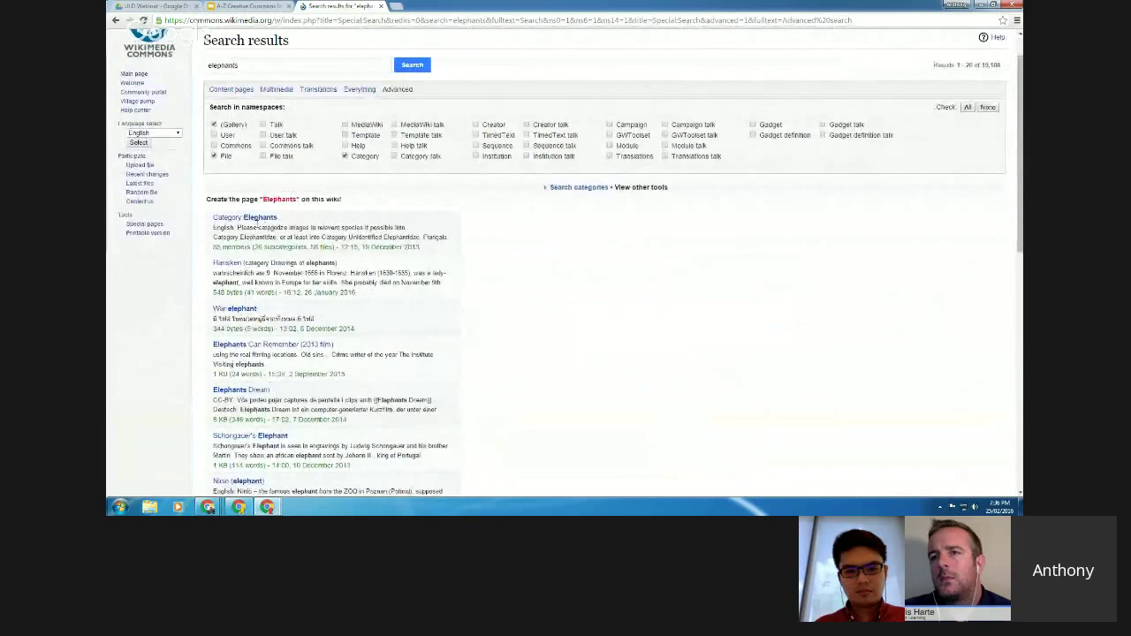
Open the Elephants category on Wikimedia Commons and enlarge the Chands.jpeg photo from its media files
{"action": "left_click", "coordinate": [261, 221]}
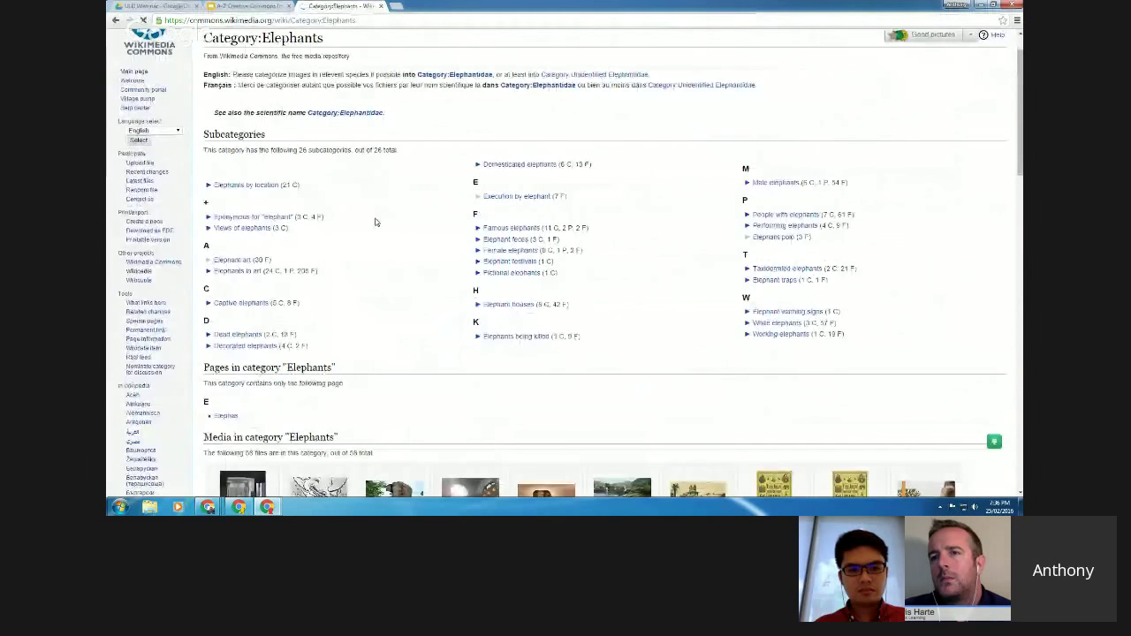
{"action": "scroll", "coordinate": [380, 221], "scroll_direction": "down", "scroll_amount": 2}
{"action": "scroll", "coordinate": [402, 233], "scroll_direction": "down", "scroll_amount": 2}
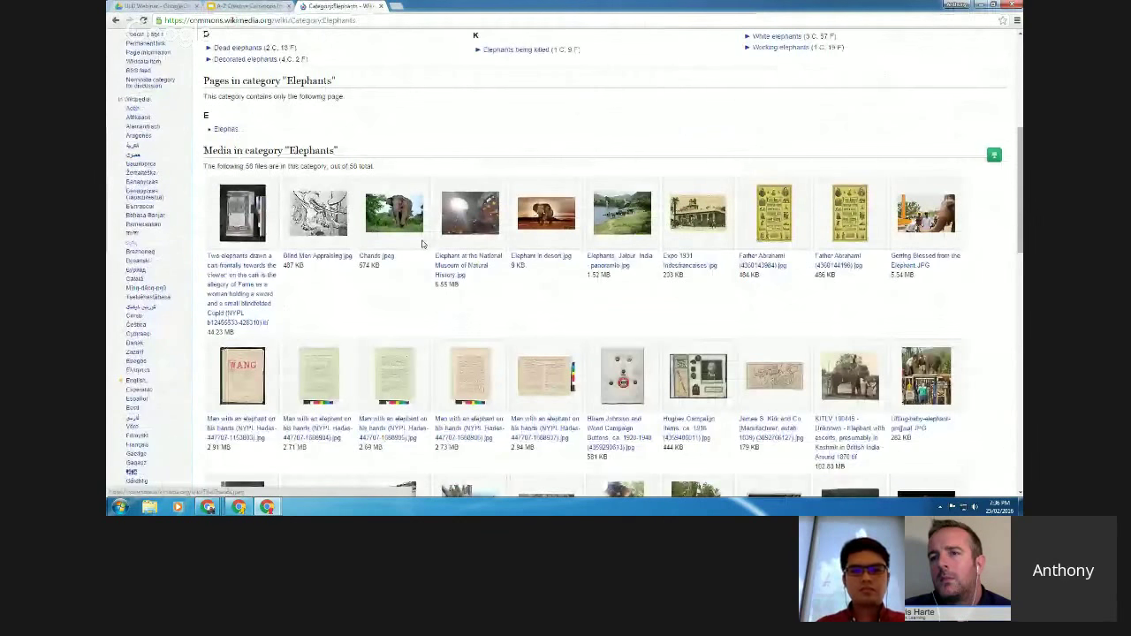
{"action": "scroll", "coordinate": [423, 244], "scroll_direction": "down", "scroll_amount": 2}
{"action": "scroll", "coordinate": [457, 320], "scroll_direction": "up", "scroll_amount": 1}
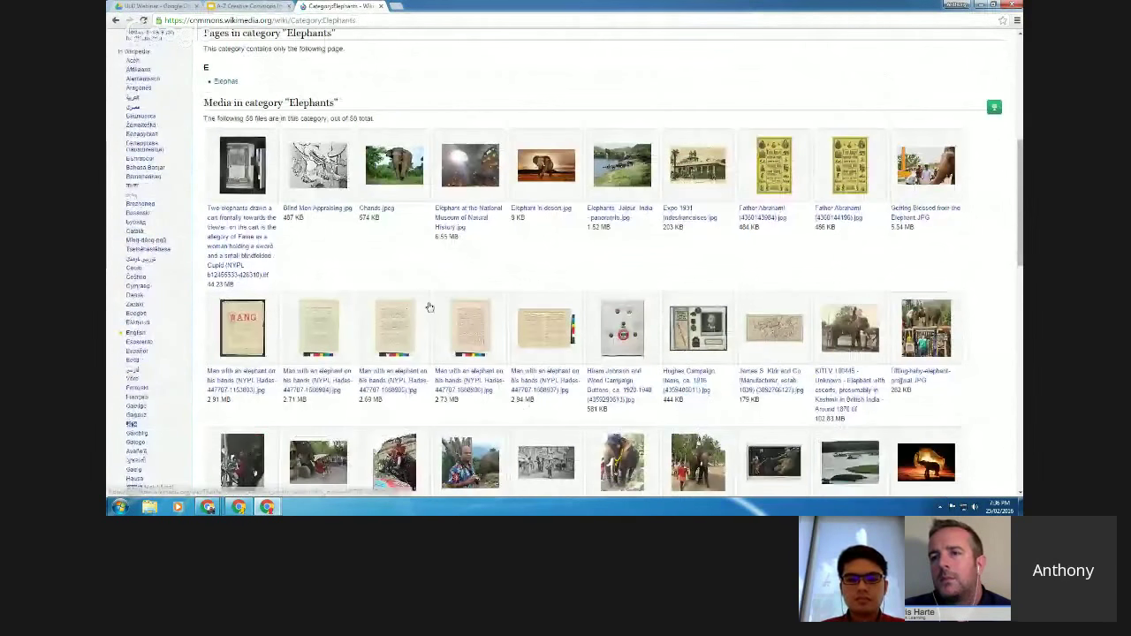
{"action": "left_click", "coordinate": [395, 164]}
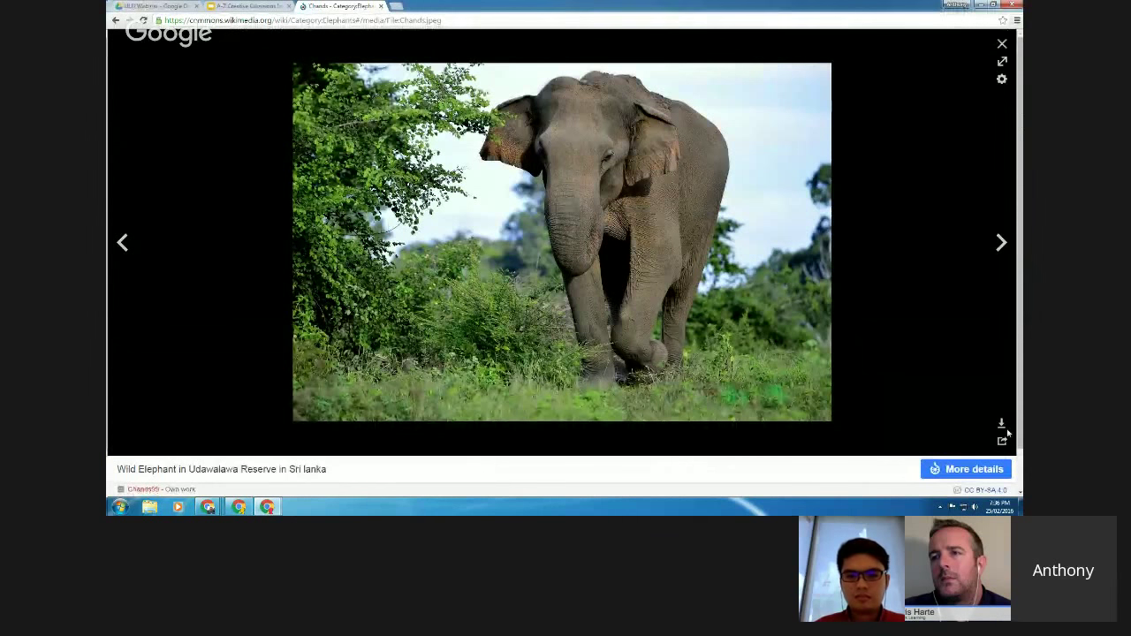
Try to insert the photo by URL into the "E is for Elephant" slide, using the address of its enlarged-view page
{"action": "left_click", "coordinate": [429, 20]}
{"action": "key", "text": "ctrl+c"}
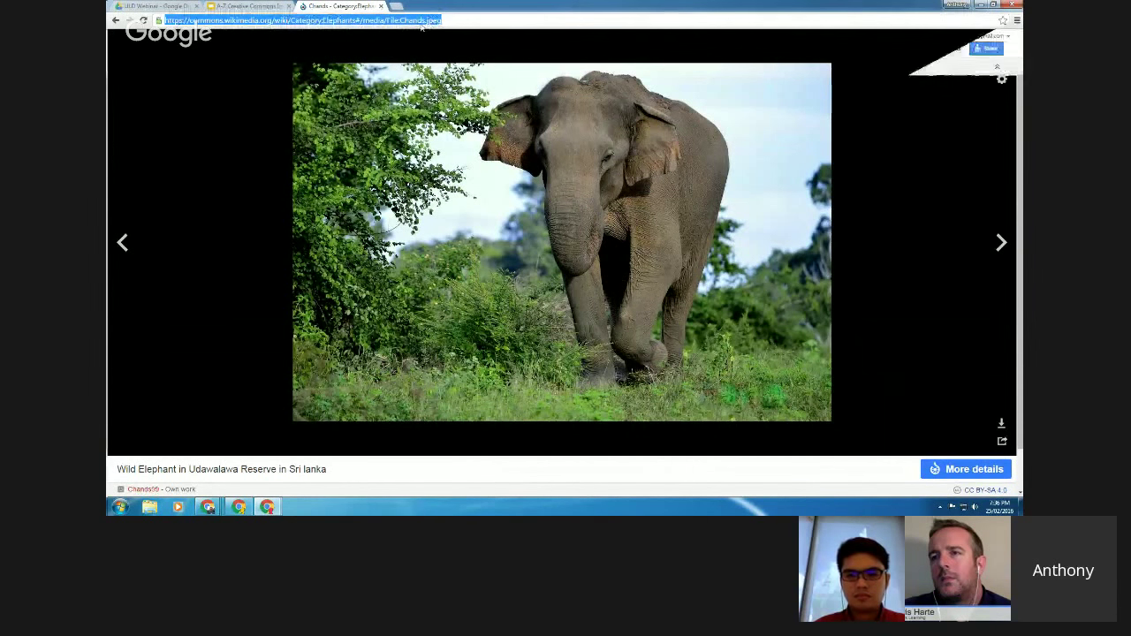
{"action": "left_click", "coordinate": [271, 7]}
{"action": "left_click", "coordinate": [980, 197]}
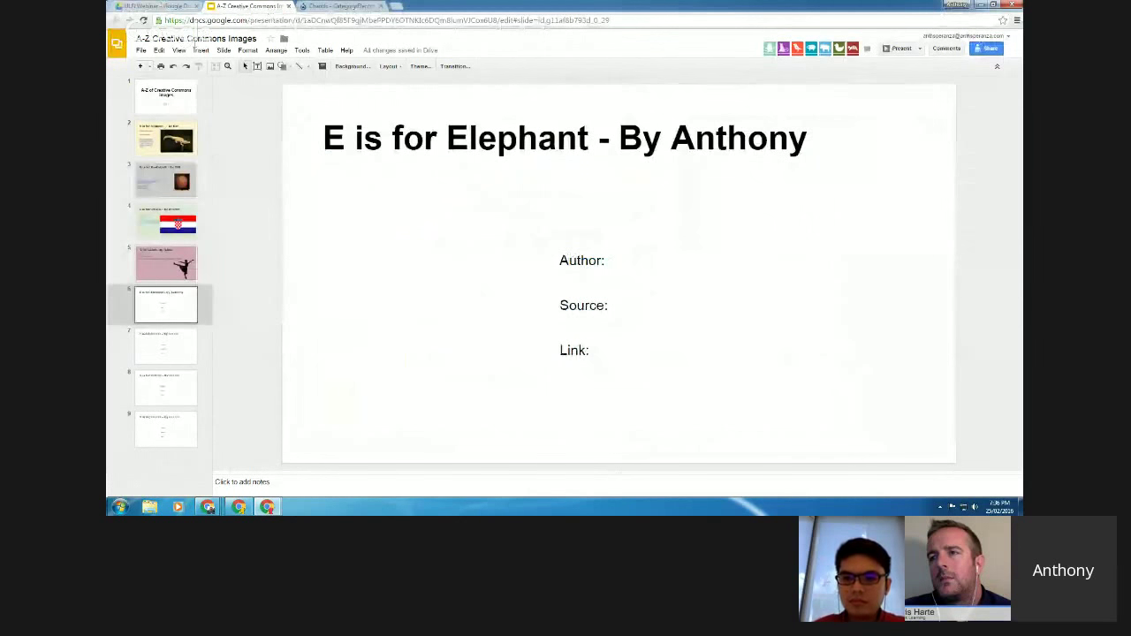
{"action": "left_click", "coordinate": [201, 49]}
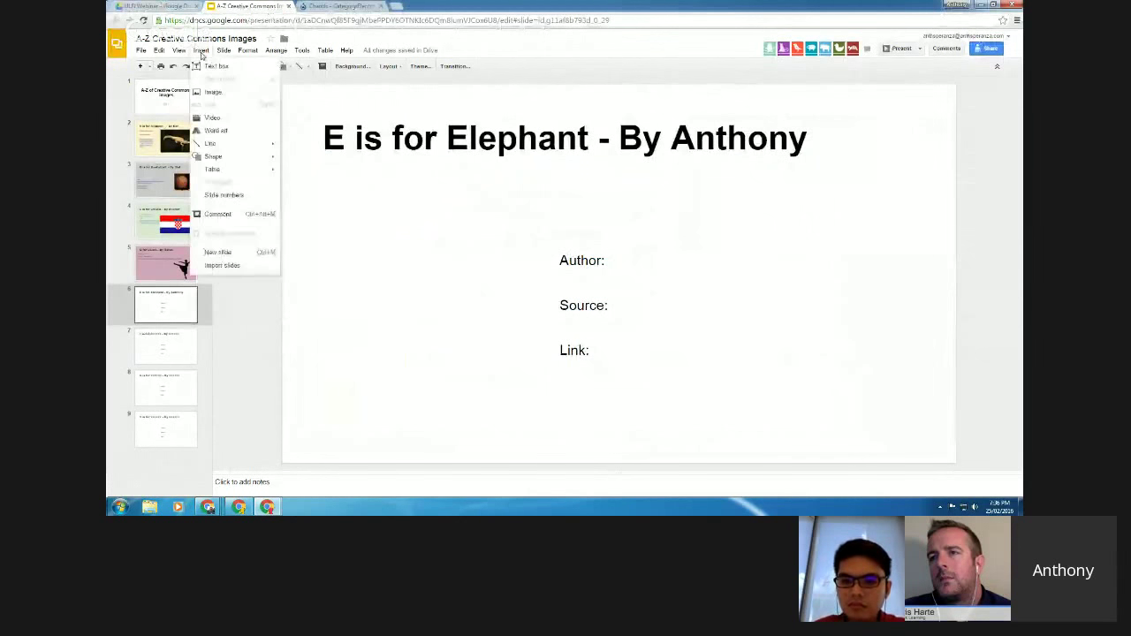
{"action": "left_click", "coordinate": [212, 93]}
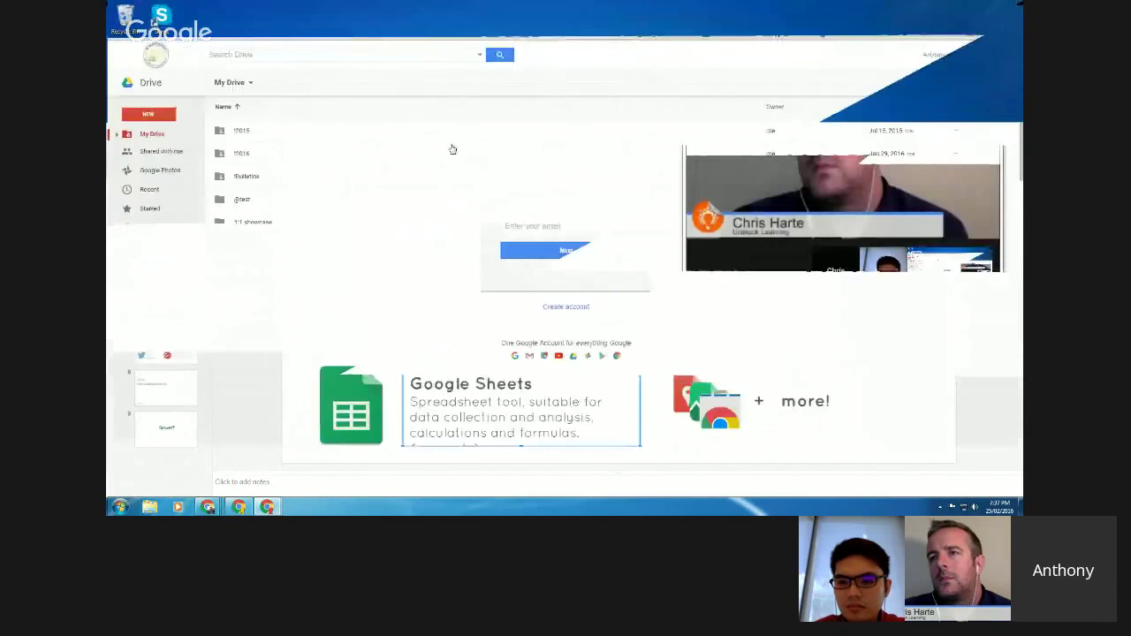
{"action": "left_click", "coordinate": [448, 146]}
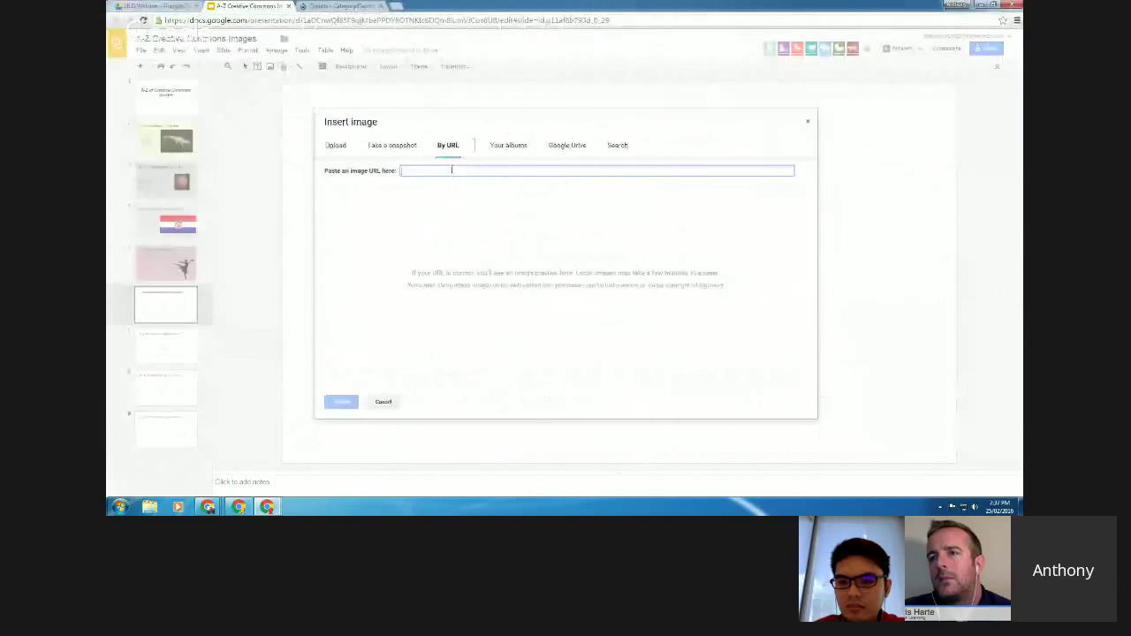
{"action": "right_click", "coordinate": [452, 170]}
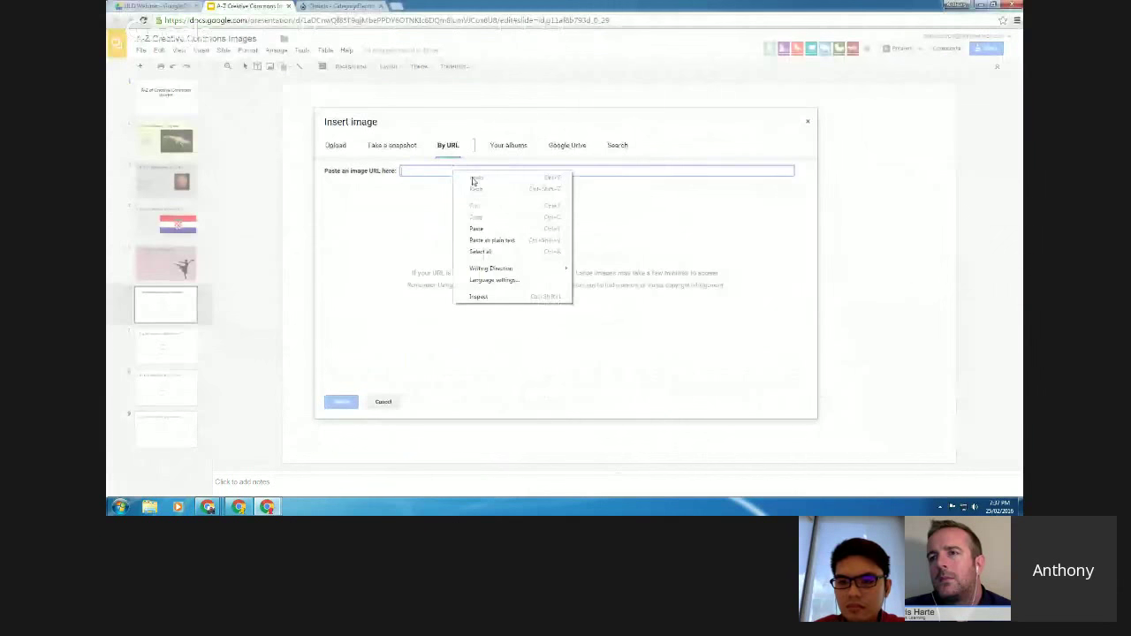
{"action": "left_click", "coordinate": [482, 232]}
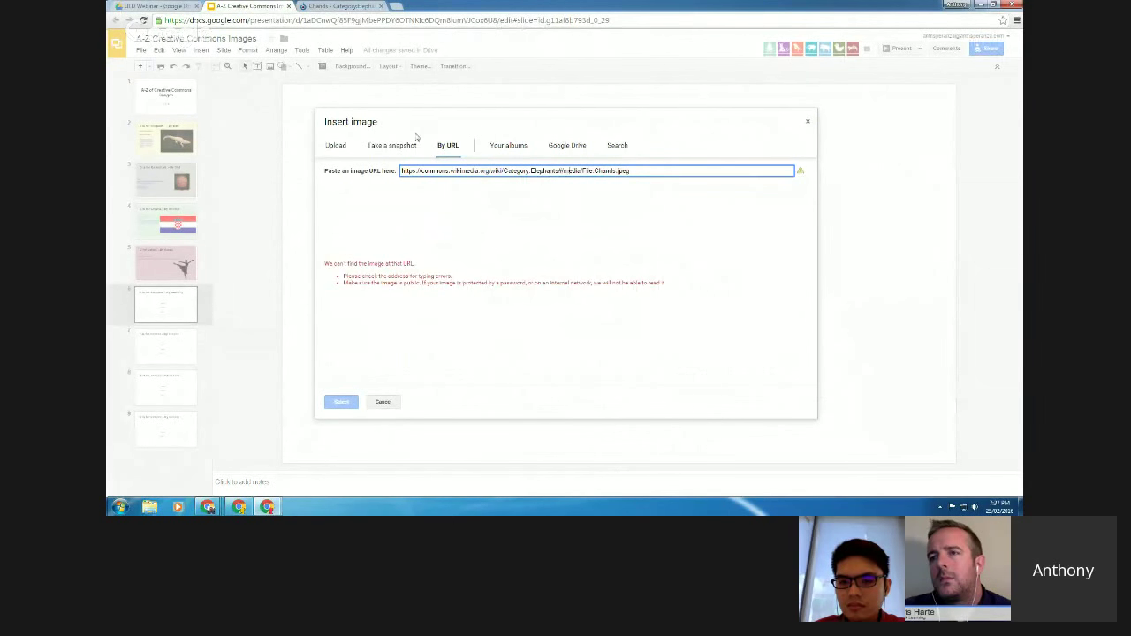
Open the Chands.jpeg file page from the enlarged photo and display the image at 800 × 532 pixels
{"action": "left_click", "coordinate": [341, 6]}
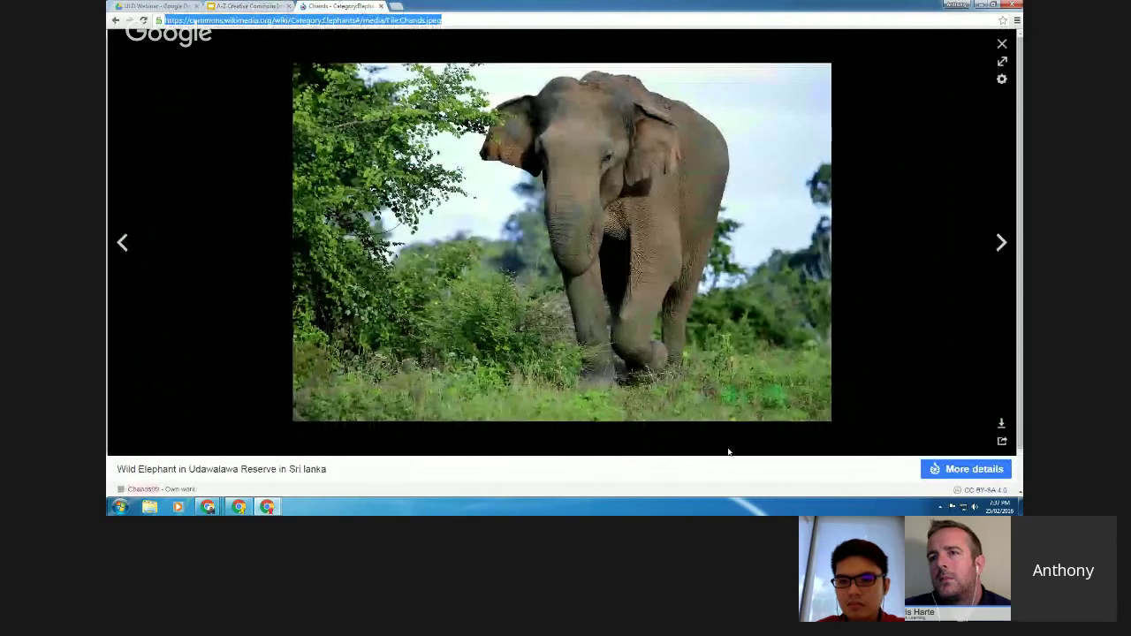
{"action": "left_click", "coordinate": [964, 469]}
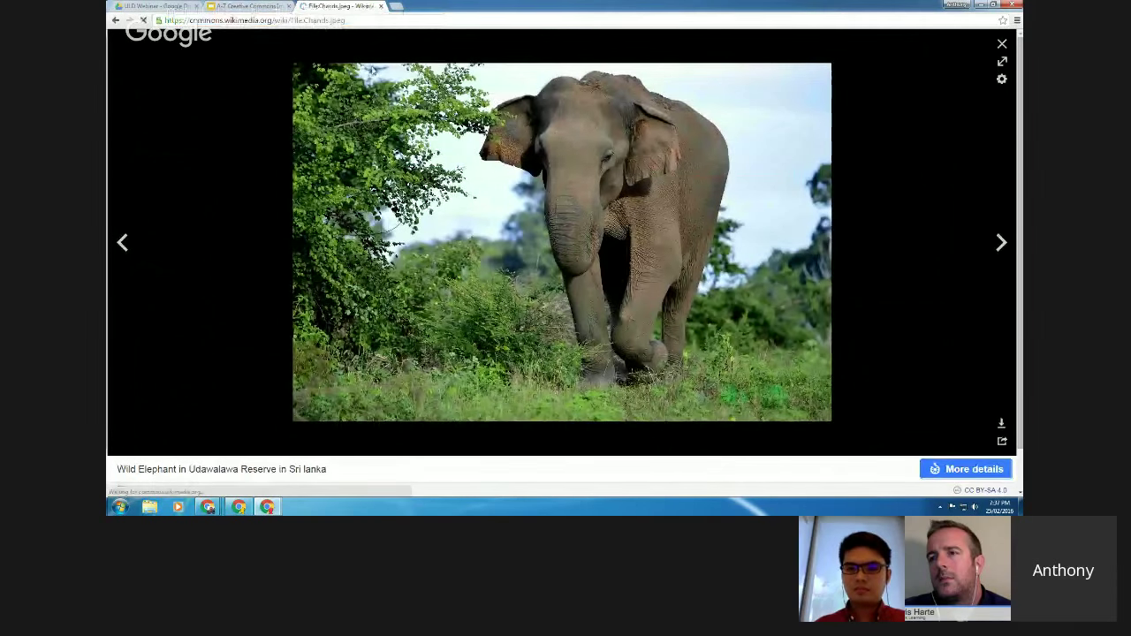
{"action": "scroll", "coordinate": [269, 328], "scroll_direction": "down", "scroll_amount": 3}
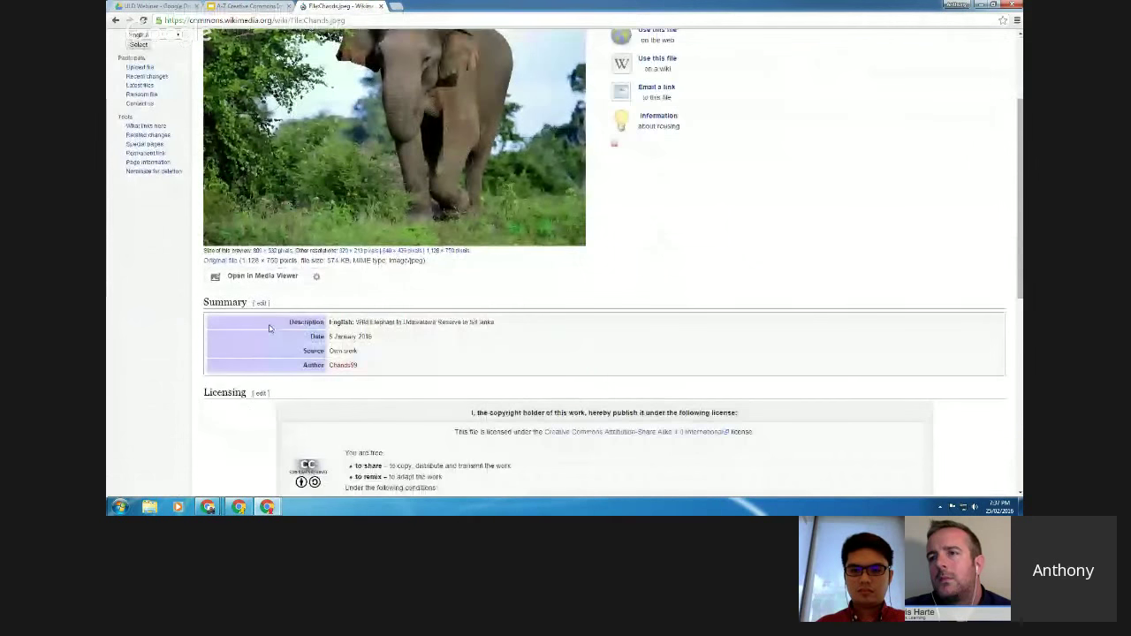
{"action": "scroll", "coordinate": [269, 327], "scroll_direction": "up", "scroll_amount": 3}
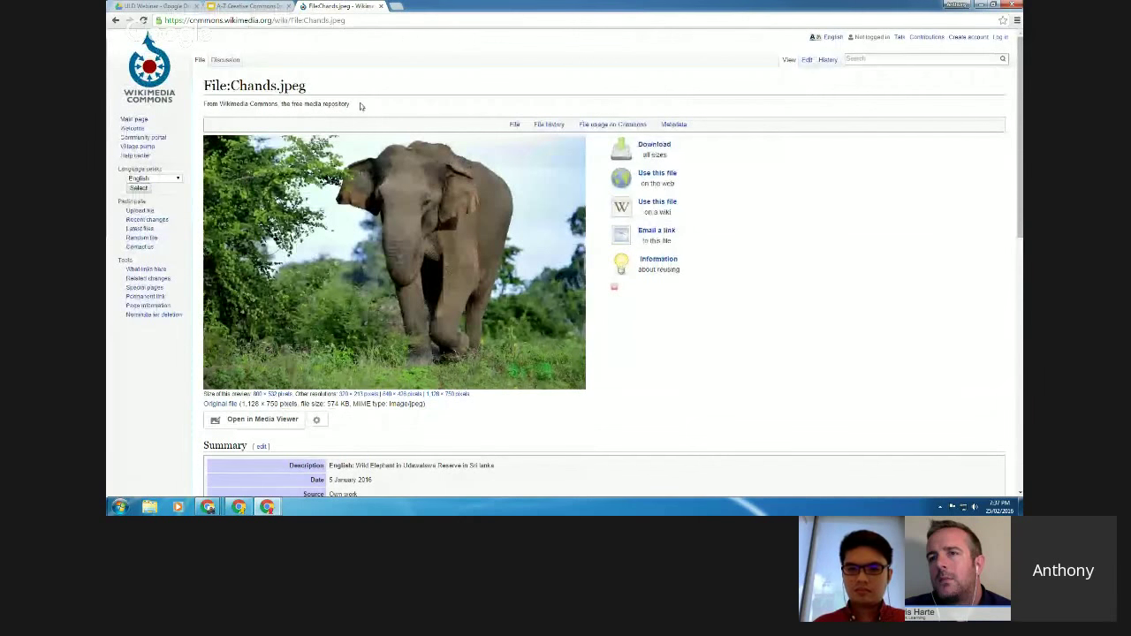
{"action": "scroll", "coordinate": [359, 106], "scroll_direction": "down", "scroll_amount": 3}
{"action": "scroll", "coordinate": [348, 318], "scroll_direction": "up", "scroll_amount": 3}
{"action": "scroll", "coordinate": [347, 318], "scroll_direction": "down", "scroll_amount": 1}
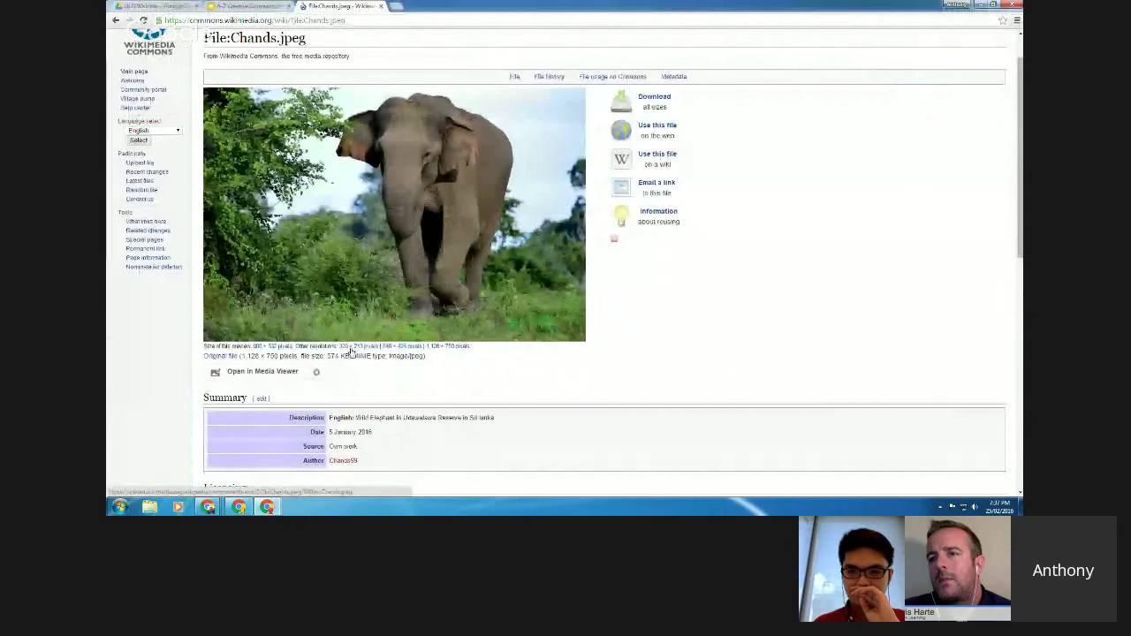
{"action": "left_click", "coordinate": [264, 347]}
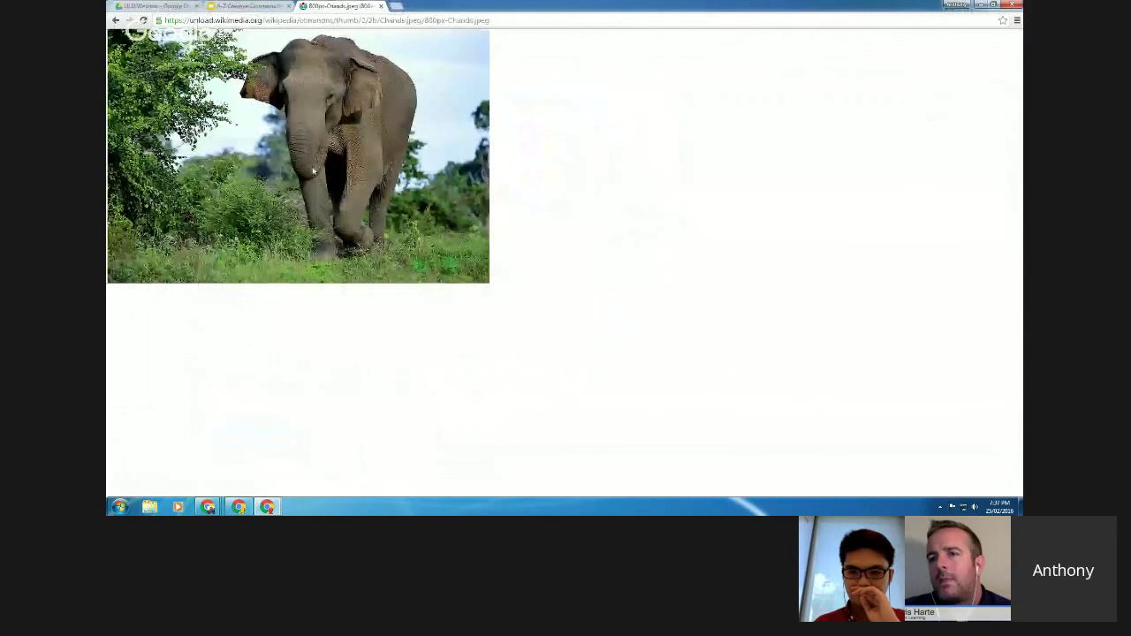
Replace the image URL with the direct address of 800px-Chands.jpeg and insert the picture into the slide
{"action": "left_click", "coordinate": [259, 6]}
{"action": "left_click_drag", "start_coordinate": [631, 170], "coordinate": [363, 153]}
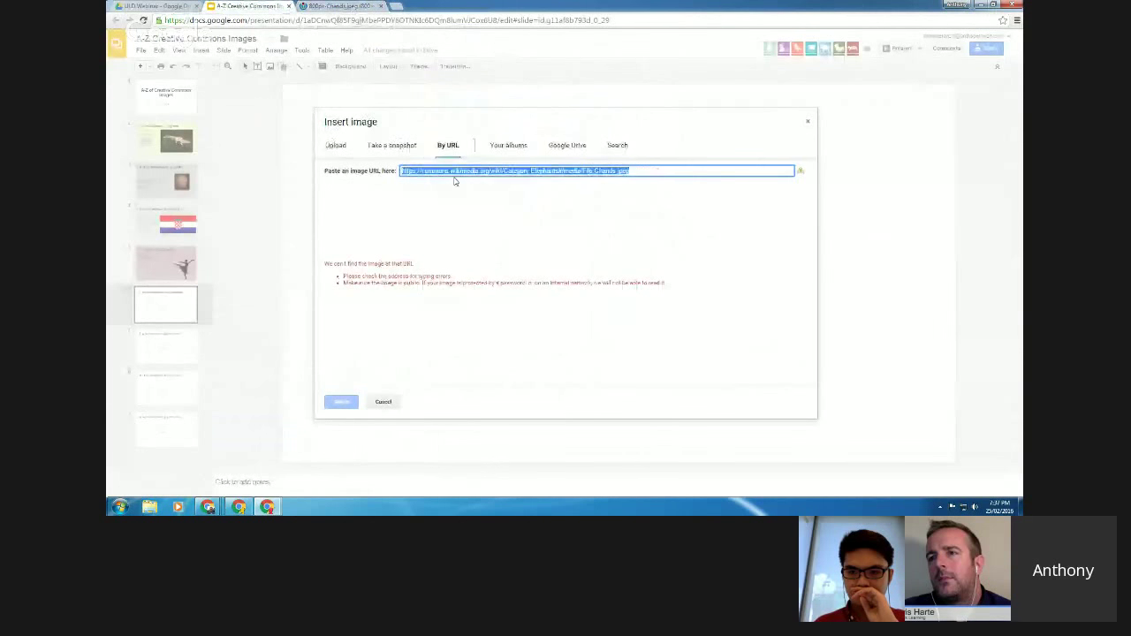
{"action": "type", "text": "https://upload.wikimedia.org/wikipedia/commons/thumb/2/2b/Chands.jpeg/800px-Chands.jpeg"}
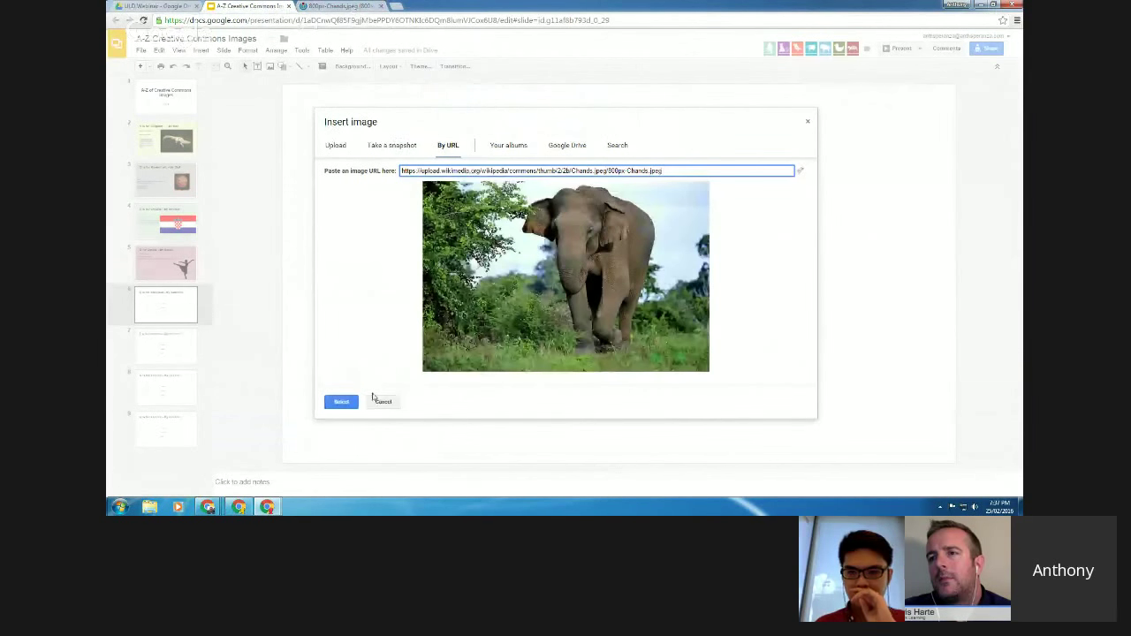
{"action": "left_click", "coordinate": [342, 402]}
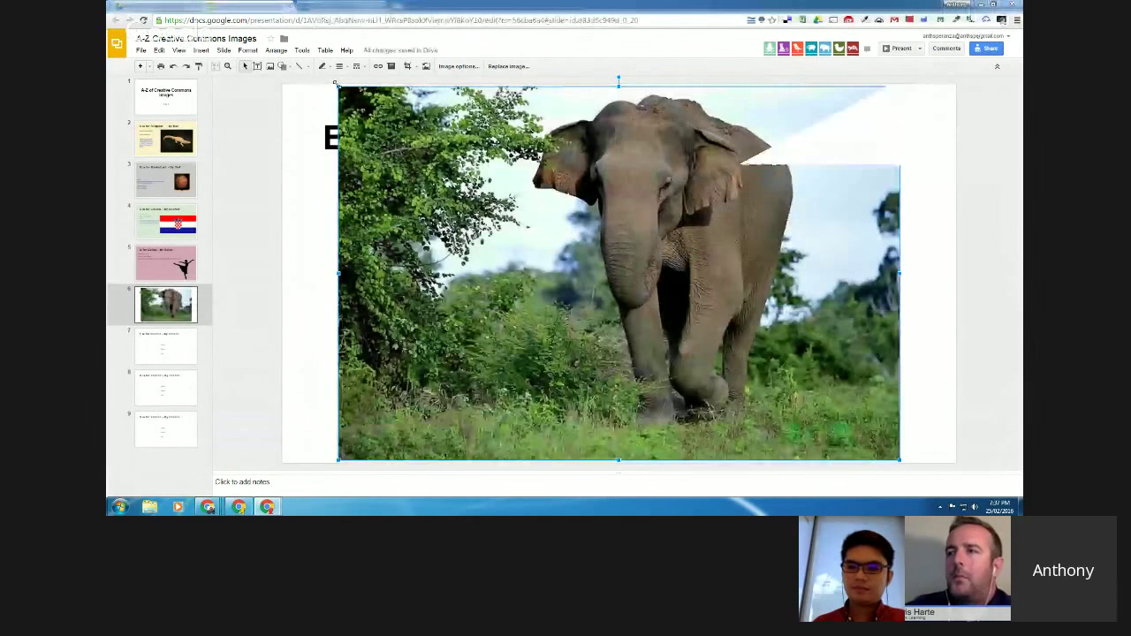
Shrink the elephant picture to roughly half size, place it at the slide's right side and move the credits text box below the title's left end
{"action": "left_click_drag", "start_coordinate": [336, 86], "coordinate": [598, 259]}
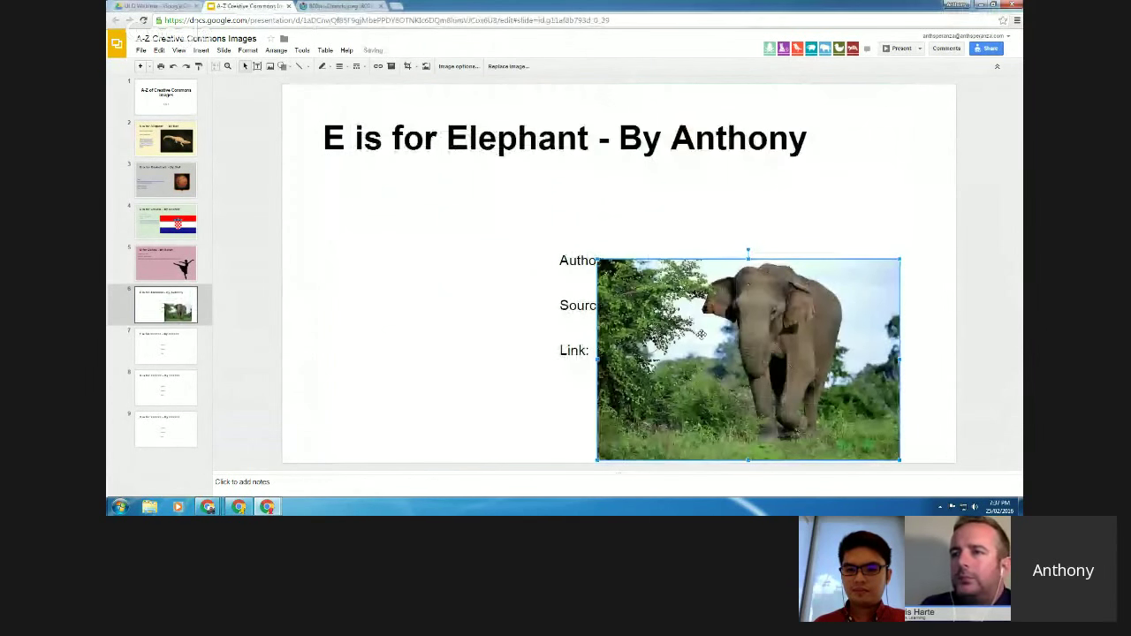
{"action": "left_click_drag", "start_coordinate": [747, 281], "coordinate": [796, 223]}
{"action": "left_click", "coordinate": [575, 240]}
{"action": "left_click_drag", "start_coordinate": [575, 239], "coordinate": [364, 205]}
{"action": "left_click", "coordinate": [992, 179]}
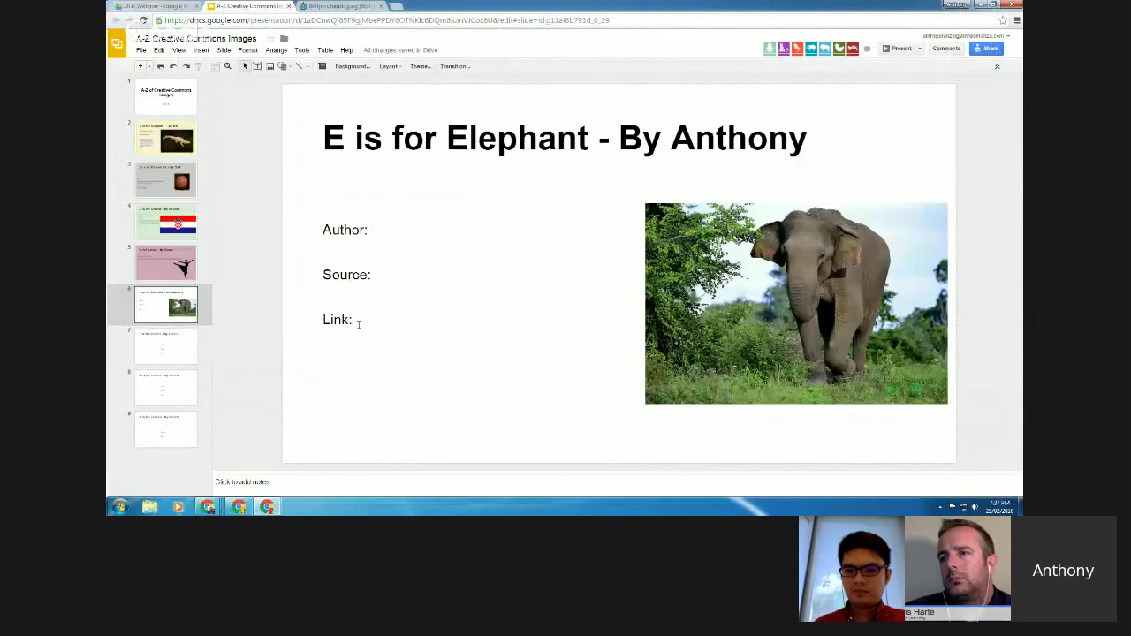
Paste the direct address of 800px-Chands.jpeg after "Link:" and widen the credits text box toward the picture
{"action": "double_click", "coordinate": [358, 323]}
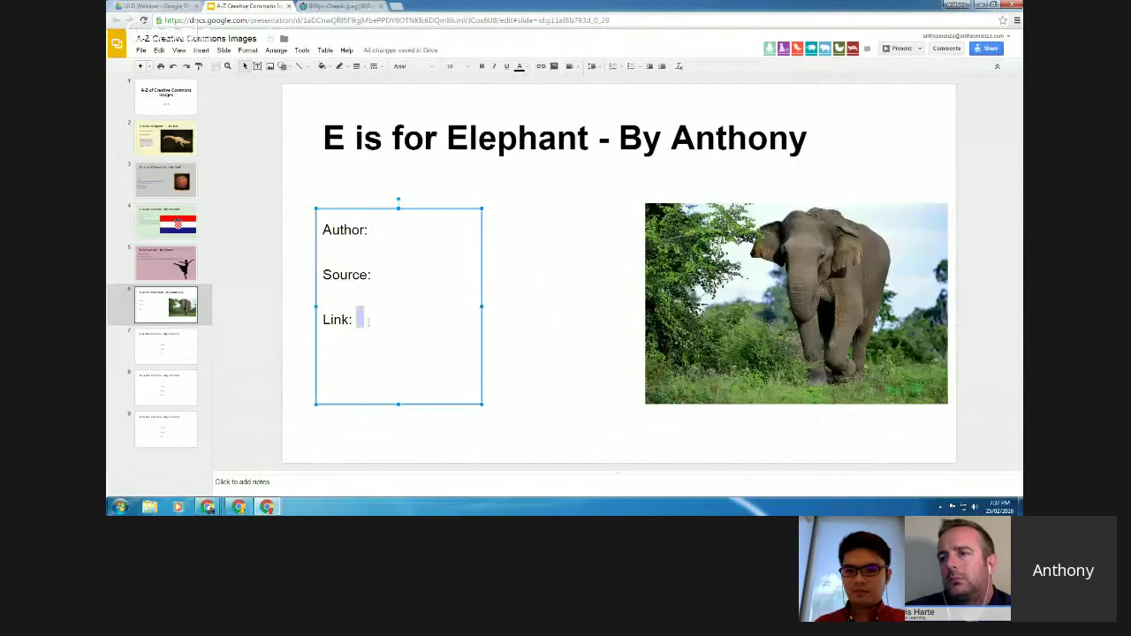
{"action": "type", "text": "https://upload.wikimedia.org/wikipedia/commons/thumb/2/2b/Chands.jpeg/800px-Chands.jpeg"}
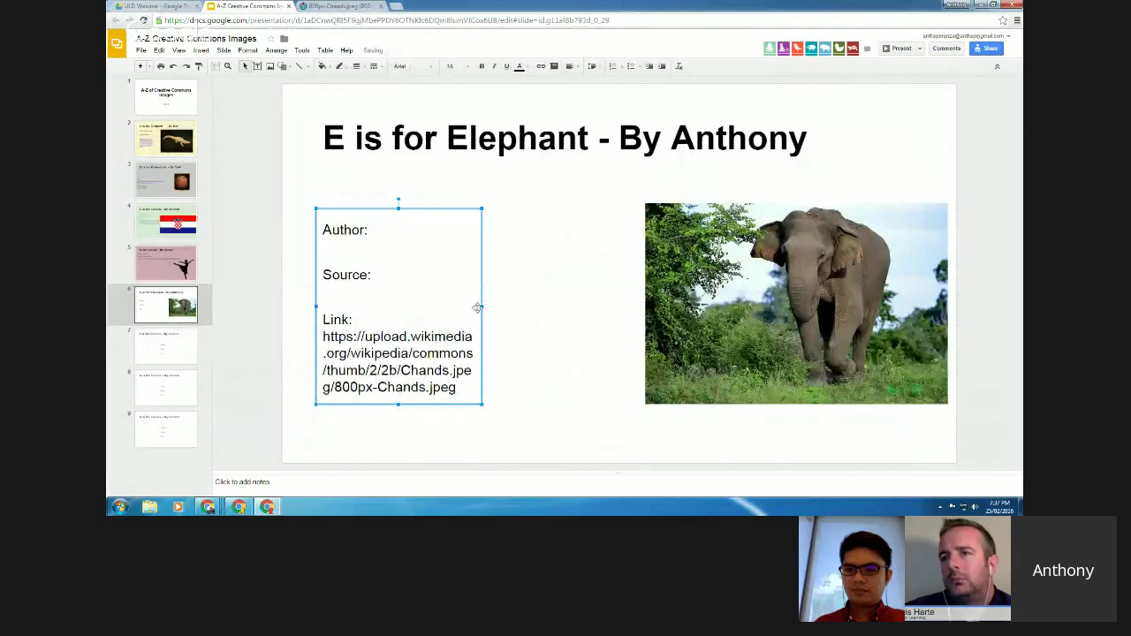
{"action": "left_click_drag", "start_coordinate": [478, 305], "coordinate": [605, 306]}
Enter Wikimedia after "Source:" in the elephant slide's credits text box
{"action": "left_click", "coordinate": [409, 280]}
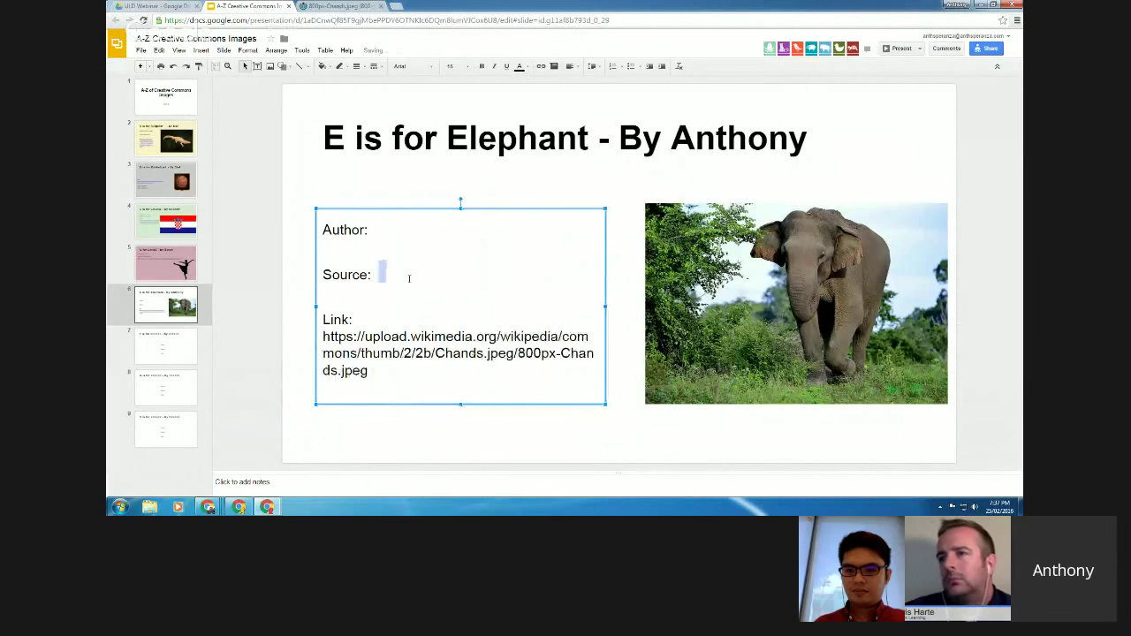
{"action": "type", "text": "W"}
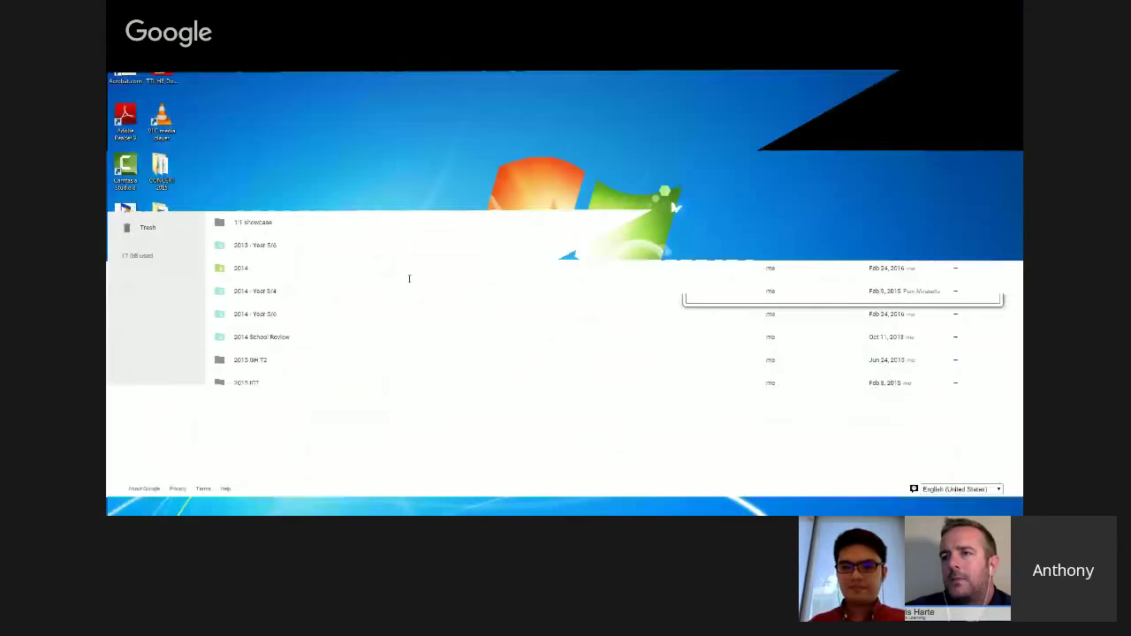
{"action": "type", "text": "ikimedia"}
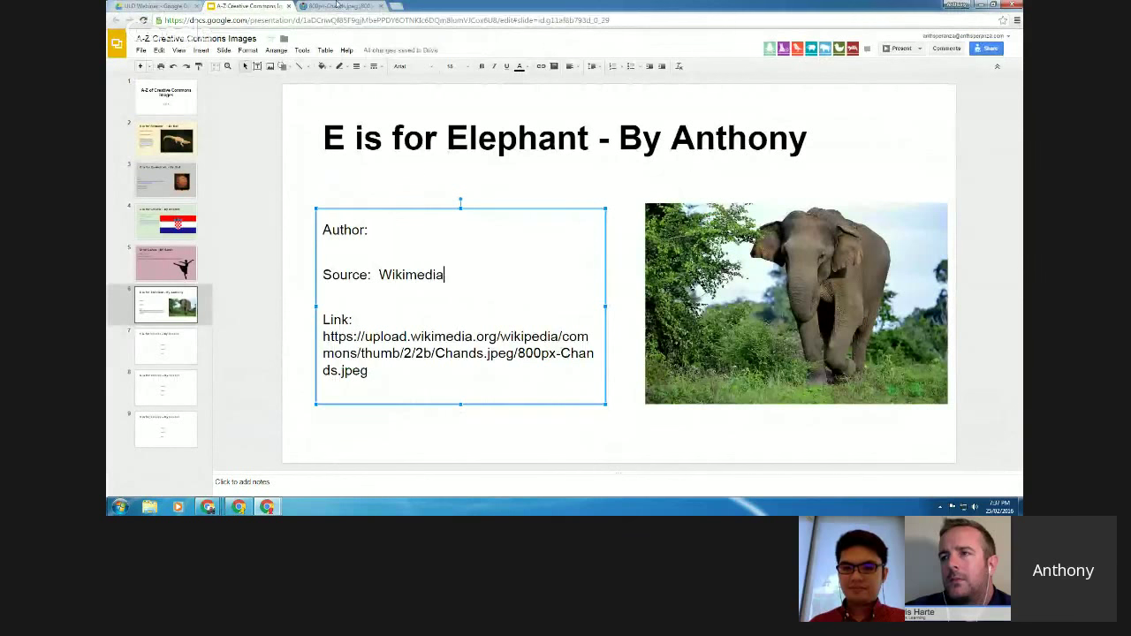
Copy the author's username from the photo's Wikimedia Commons file page and paste it after "Author:" on the elephant slide
{"action": "left_click", "coordinate": [337, 5]}
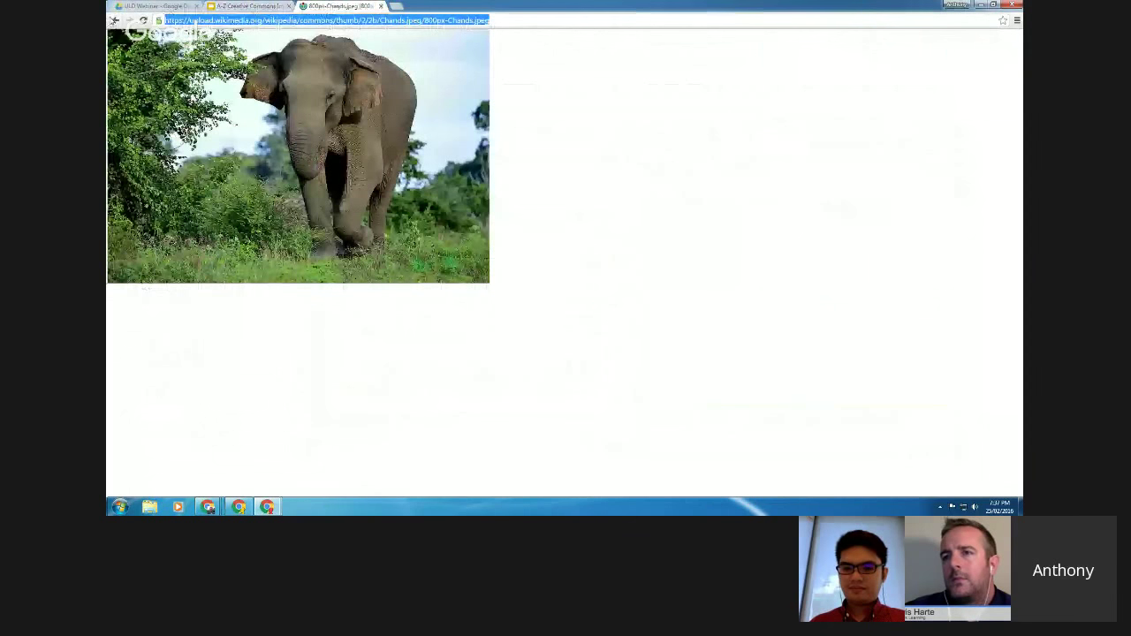
{"action": "left_click", "coordinate": [115, 19]}
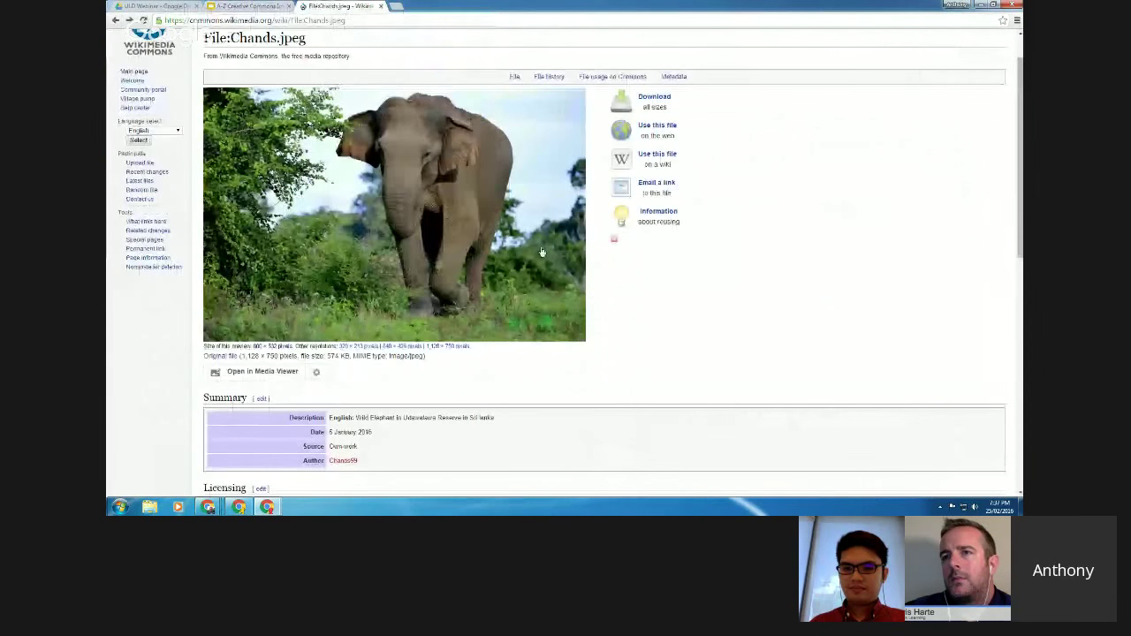
{"action": "scroll", "coordinate": [351, 324], "scroll_direction": "down", "scroll_amount": 3}
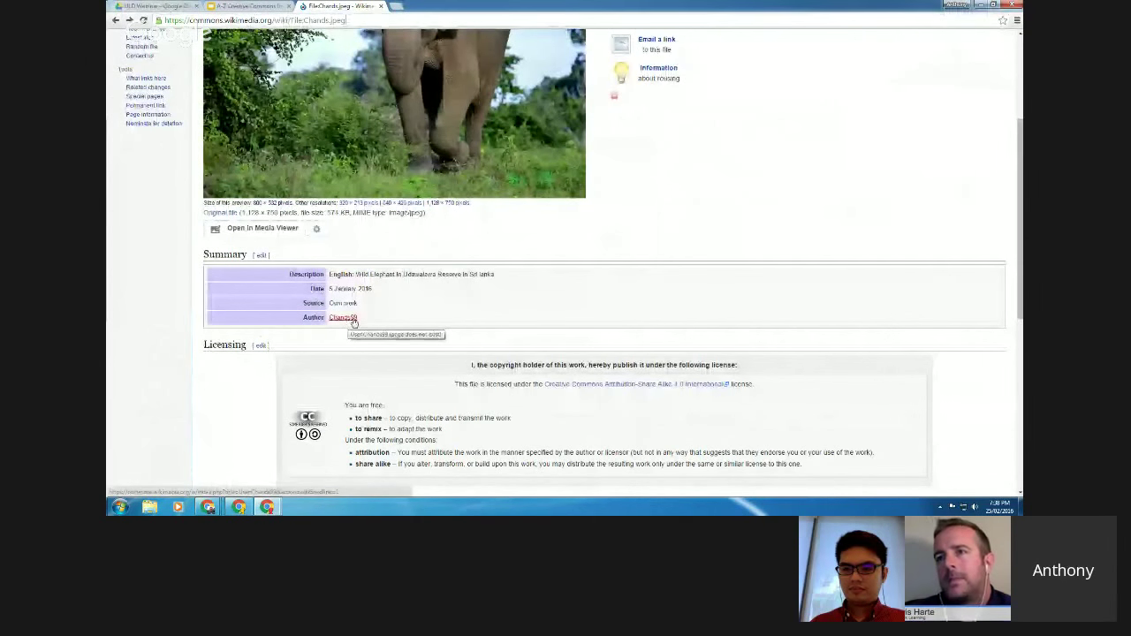
{"action": "left_click_drag", "start_coordinate": [357, 322], "coordinate": [332, 322]}
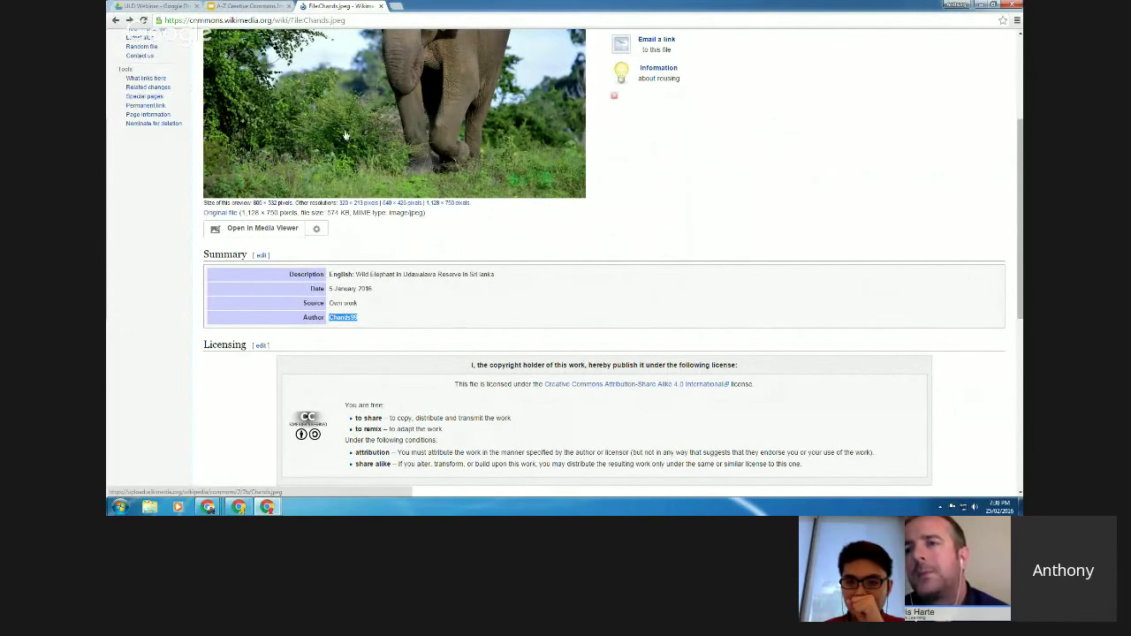
{"action": "left_click", "coordinate": [256, 6]}
{"action": "left_click", "coordinate": [380, 231]}
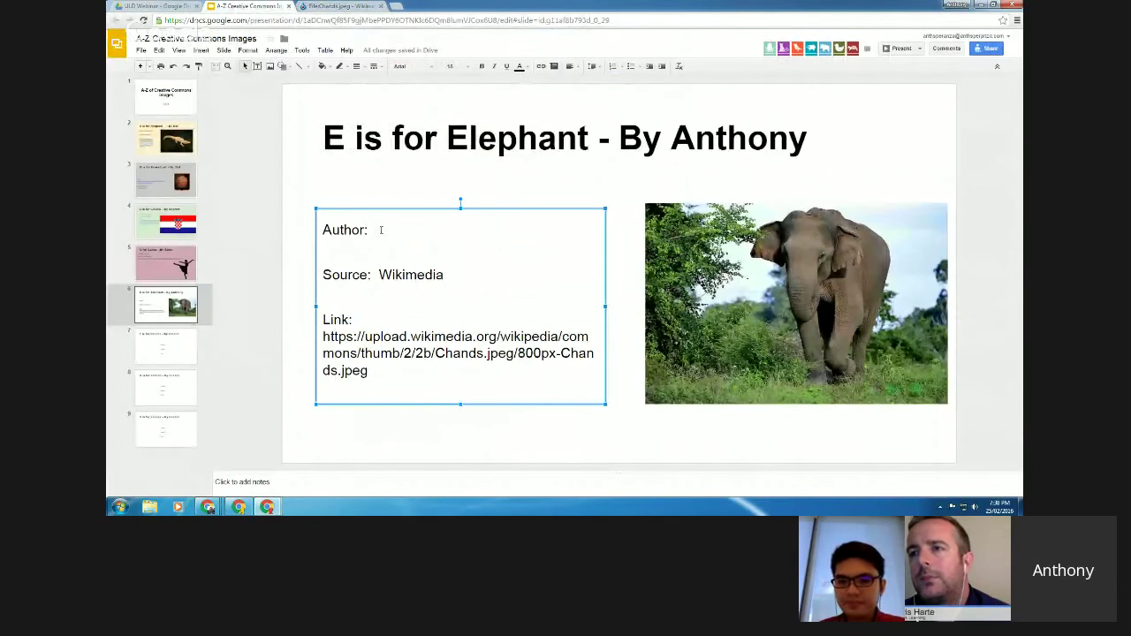
{"action": "type", "text": "Chands99"}
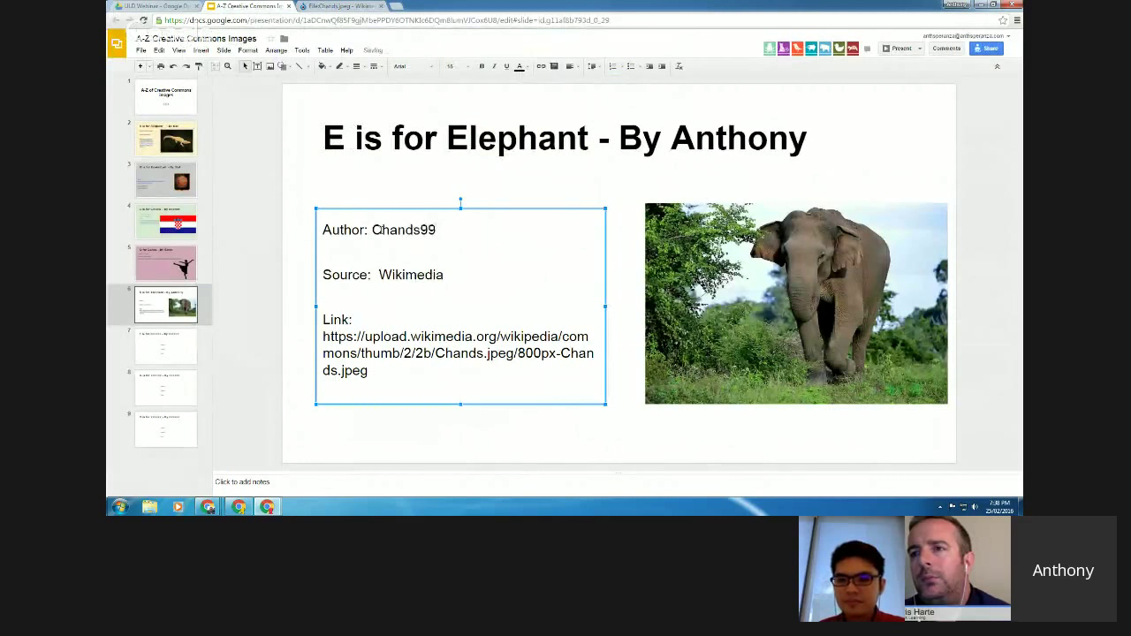
{"action": "left_click", "coordinate": [344, 6]}
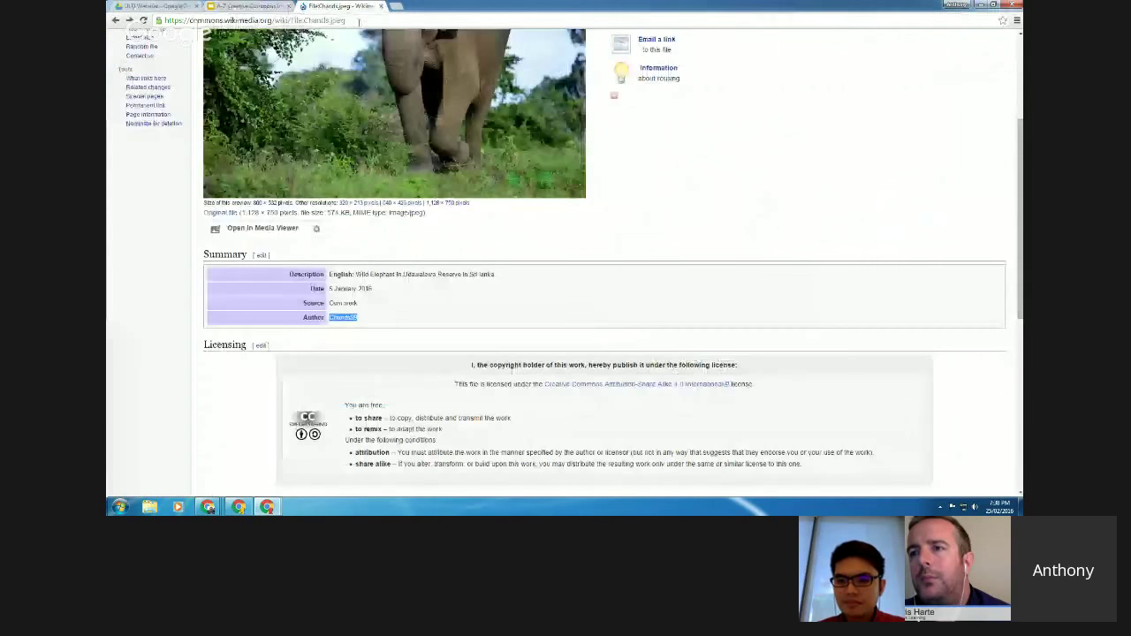
{"action": "left_click", "coordinate": [260, 6]}
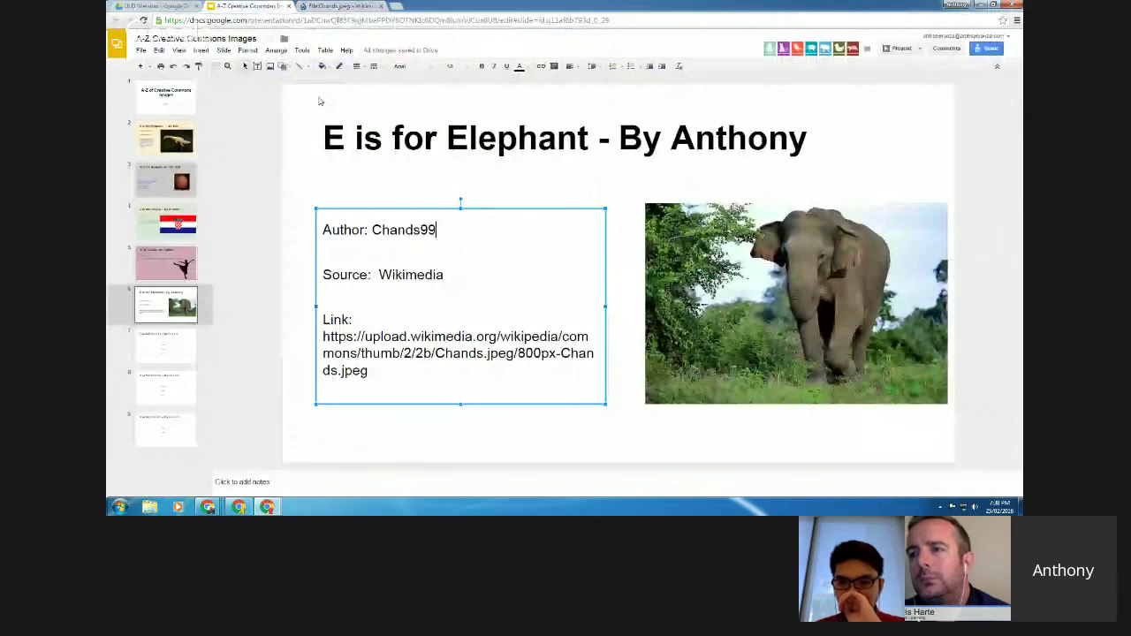
Try reordering the deck by moving the elephant slide one position down and back to its original place
{"action": "left_click", "coordinate": [175, 347]}
{"action": "left_click_drag", "start_coordinate": [175, 324], "coordinate": [173, 371]}
{"action": "left_click_drag", "start_coordinate": [168, 332], "coordinate": [168, 301]}
Duplicate the "H is for" slide at the end of the presentation
{"action": "left_click", "coordinate": [167, 428]}
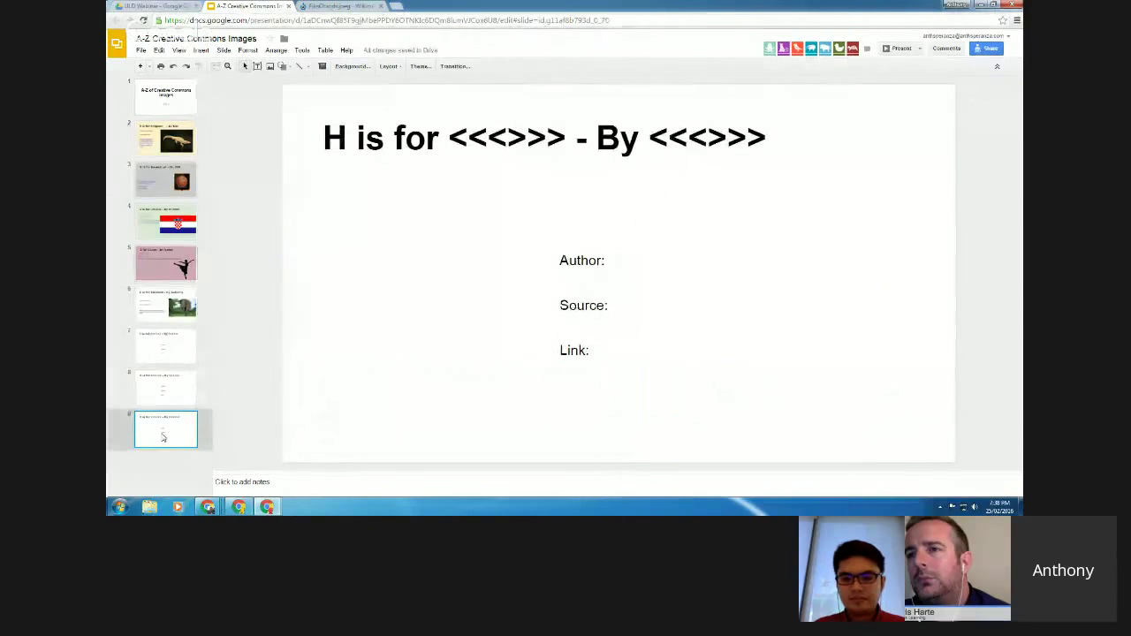
{"action": "right_click", "coordinate": [163, 437]}
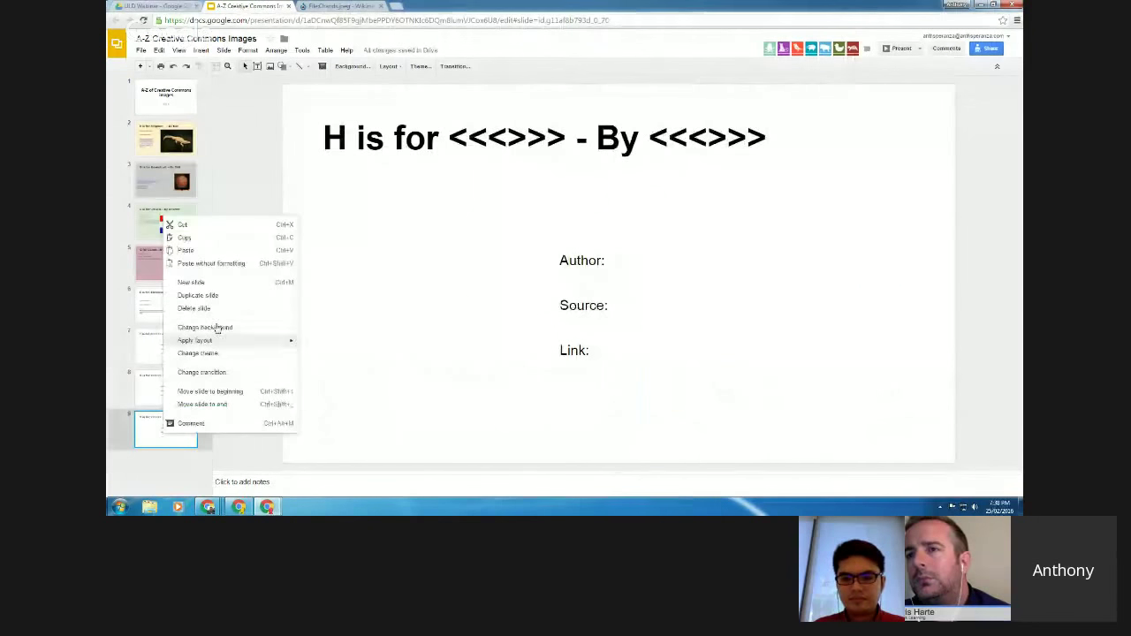
{"action": "left_click", "coordinate": [189, 297]}
{"action": "left_click", "coordinate": [181, 394]}
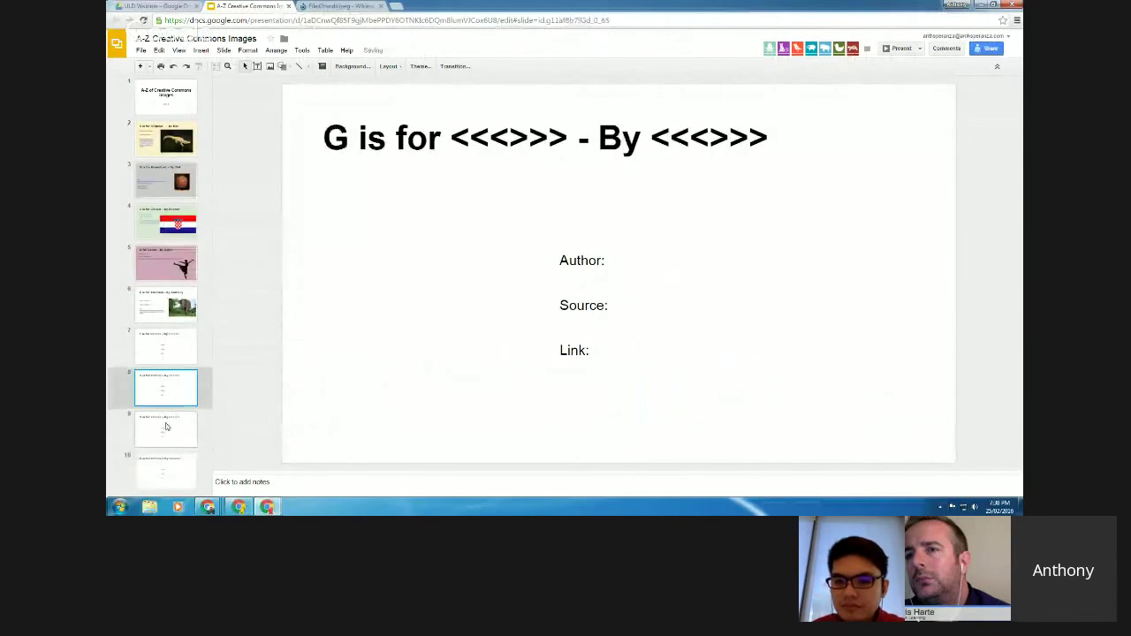
Delete the duplicated "H is for" slide from the end of the presentation
{"action": "left_click", "coordinate": [166, 428]}
{"action": "left_click", "coordinate": [164, 476]}
{"action": "right_click", "coordinate": [165, 475]}
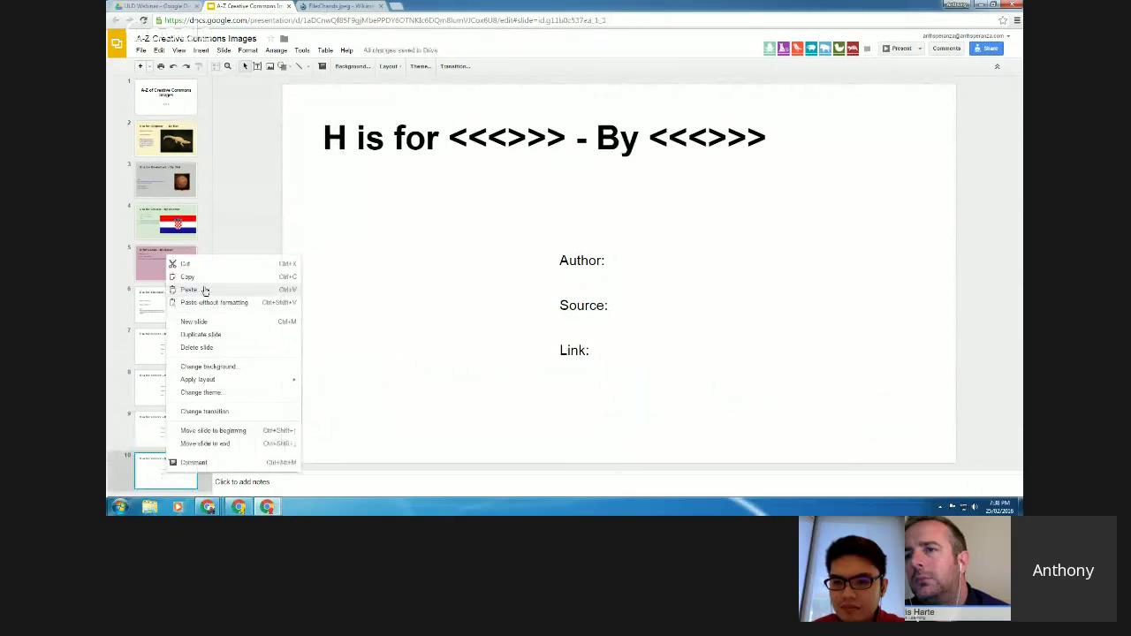
{"action": "left_click", "coordinate": [212, 347]}
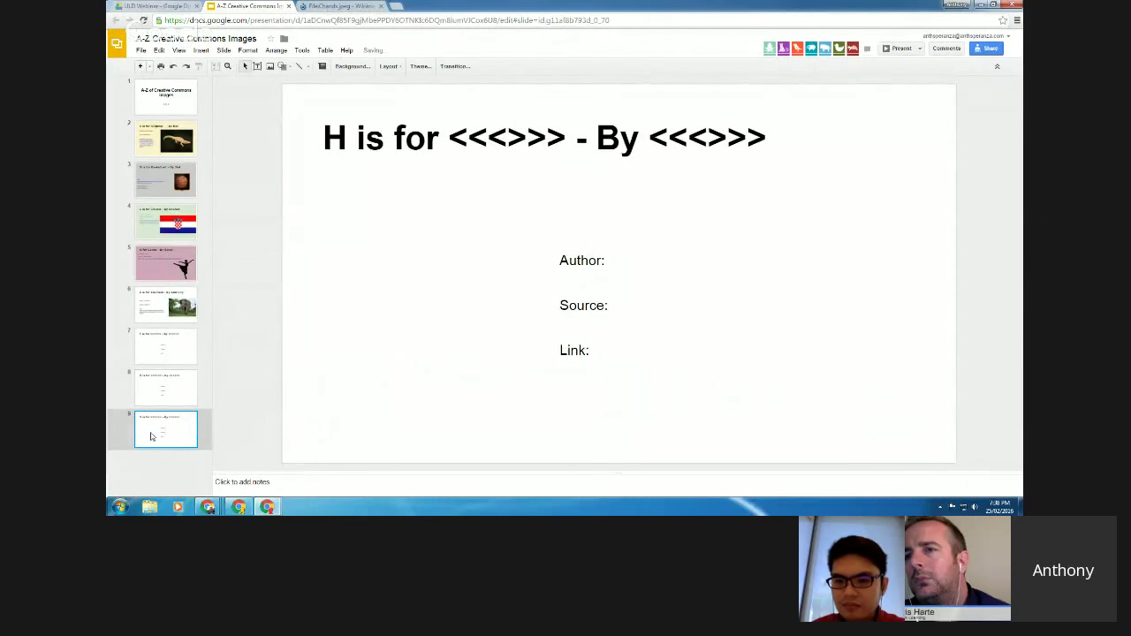
Start a comment on the "G is for" slide that mentions a collaborator by e-mail address, followed by "- this will"
{"action": "left_click", "coordinate": [186, 139]}
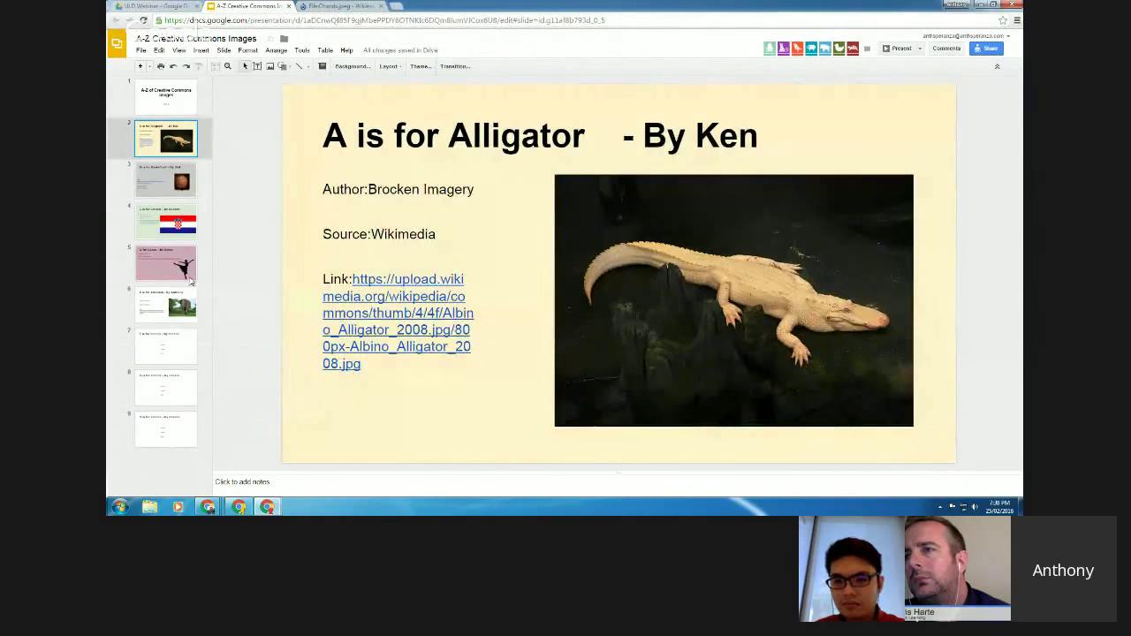
{"action": "left_click", "coordinate": [177, 358]}
{"action": "left_click", "coordinate": [176, 404]}
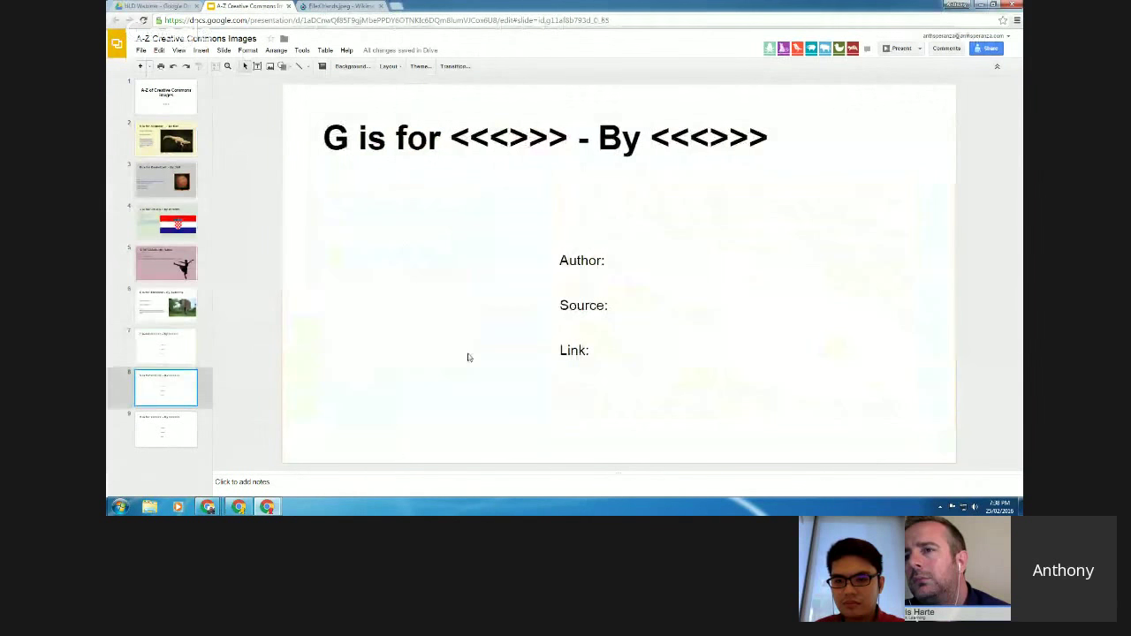
{"action": "right_click", "coordinate": [159, 388]}
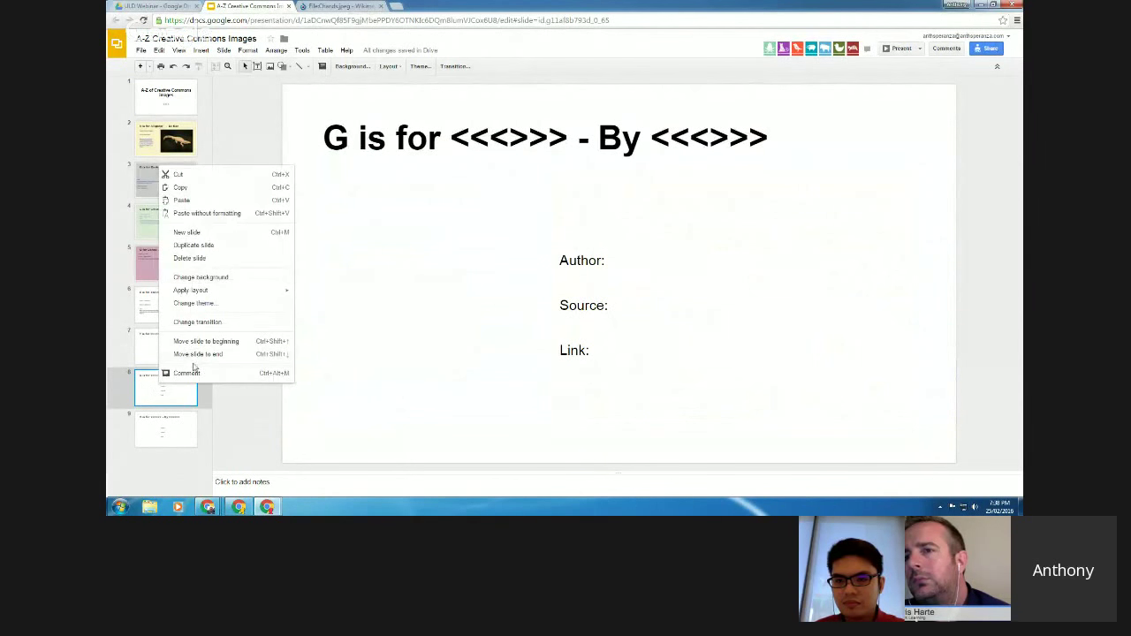
{"action": "left_click", "coordinate": [190, 373]}
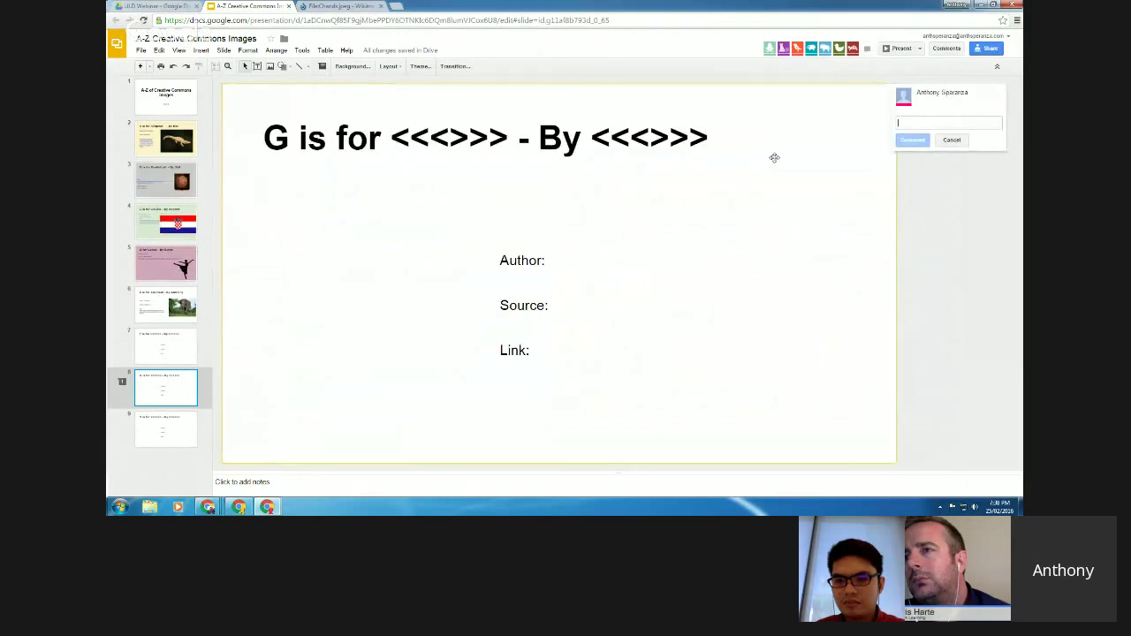
{"action": "type", "text": "+"}
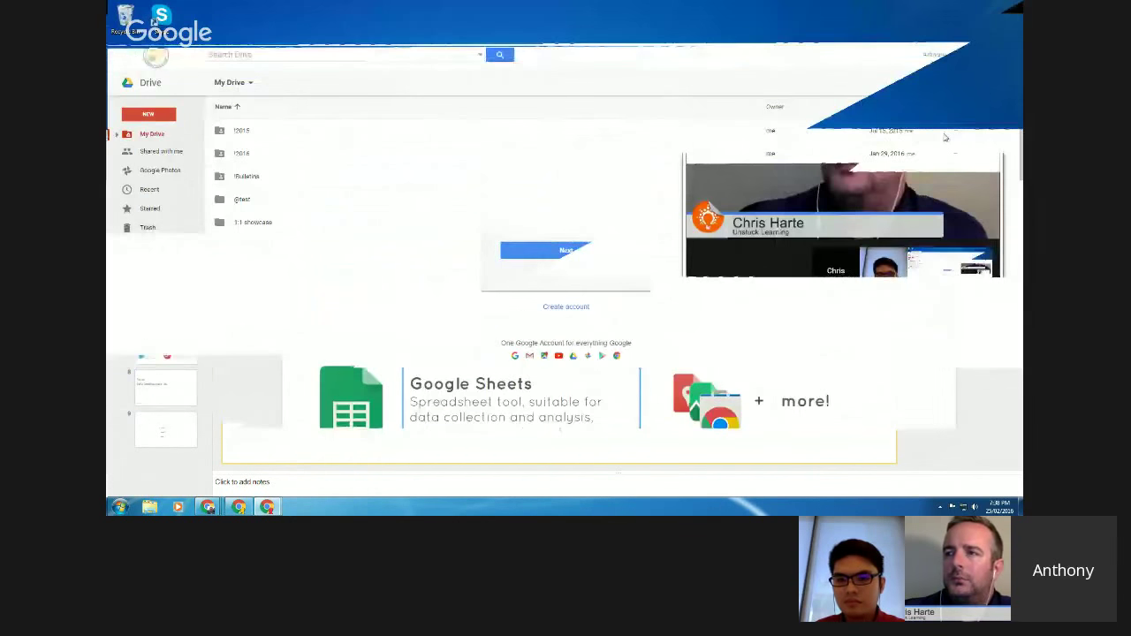
{"action": "left_click", "coordinate": [942, 135]}
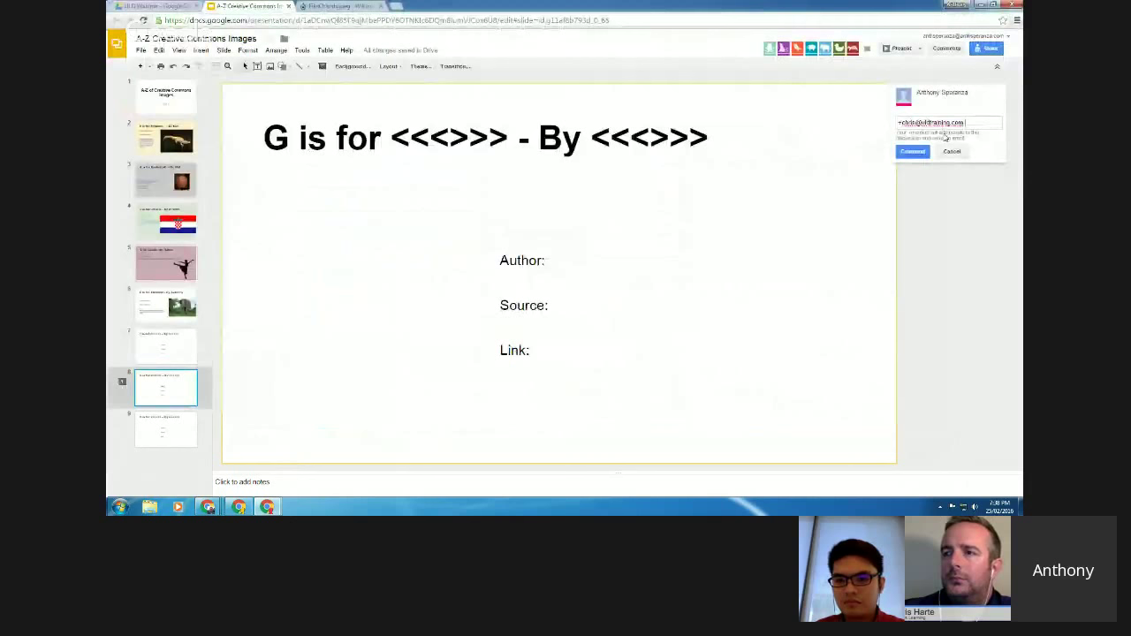
{"action": "type", "text": "- this will"}
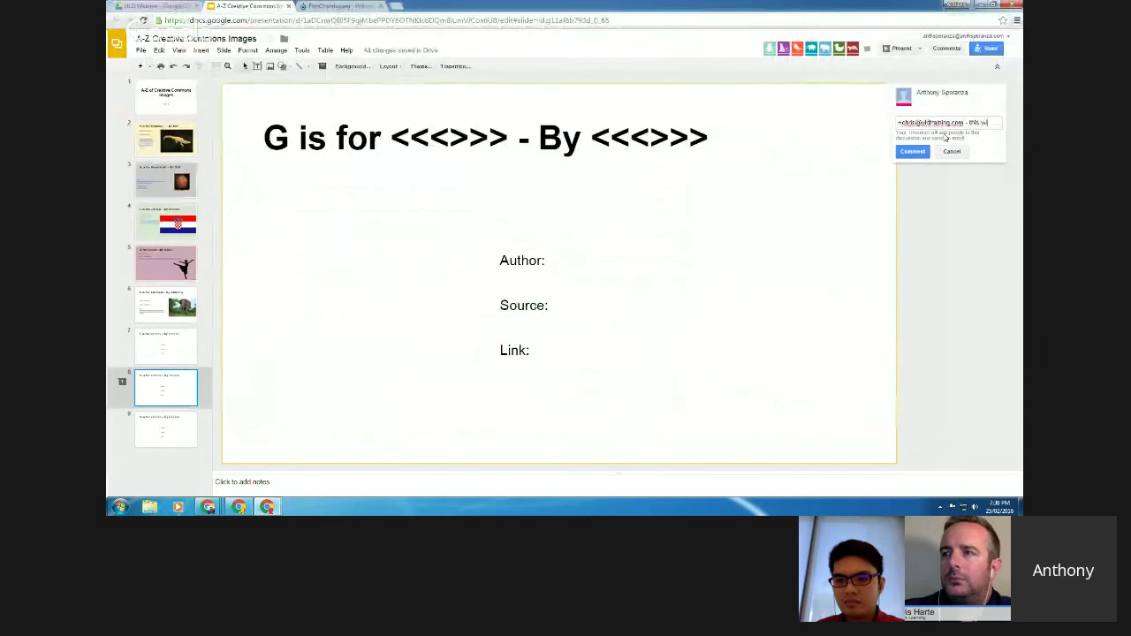